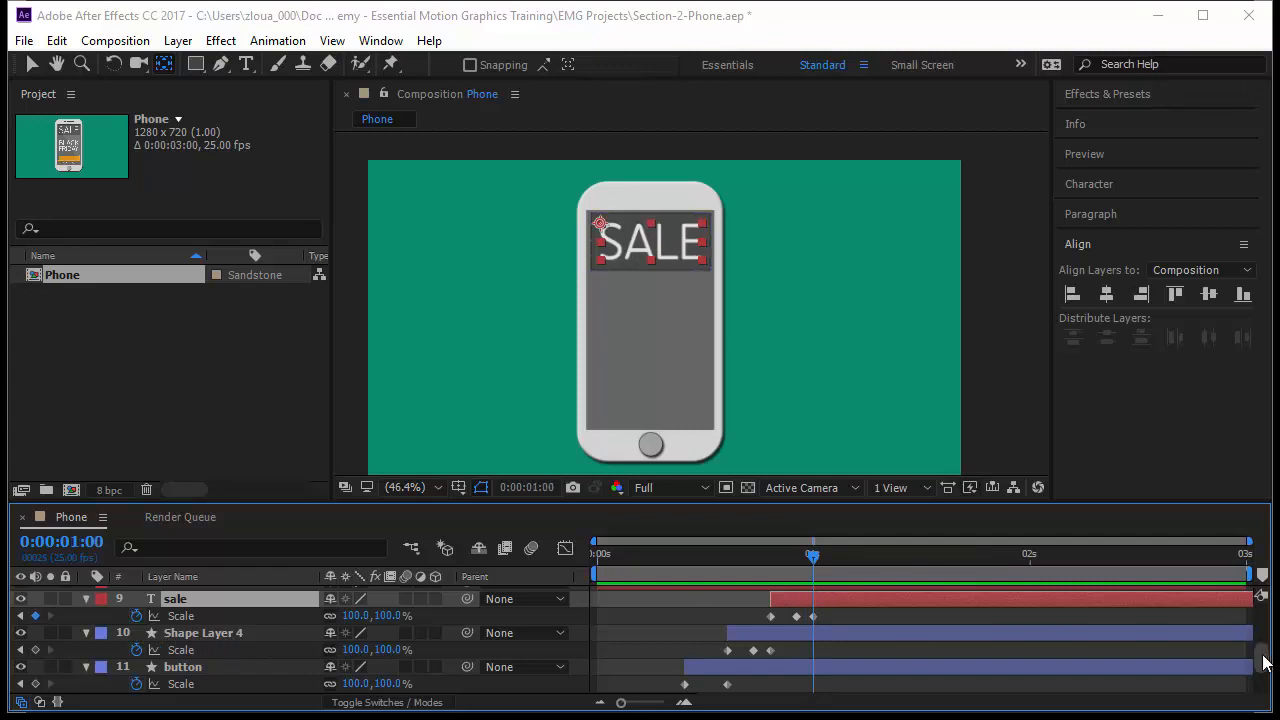
Step: Make the hidden friday and black text layers visible in the Phone composition
{"action": "scroll", "coordinate": [1263, 660], "scroll_direction": "up", "scroll_amount": 3}
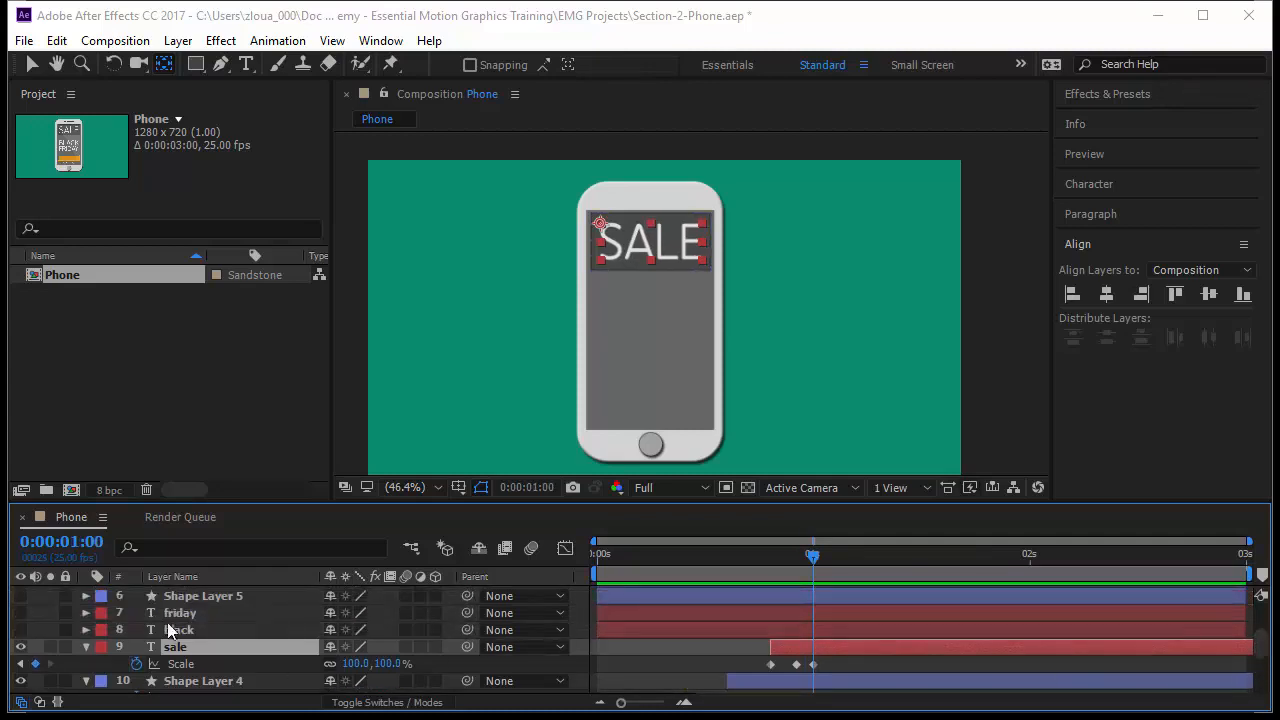
{"action": "left_click", "coordinate": [189, 629]}
{"action": "left_click", "coordinate": [191, 613]}
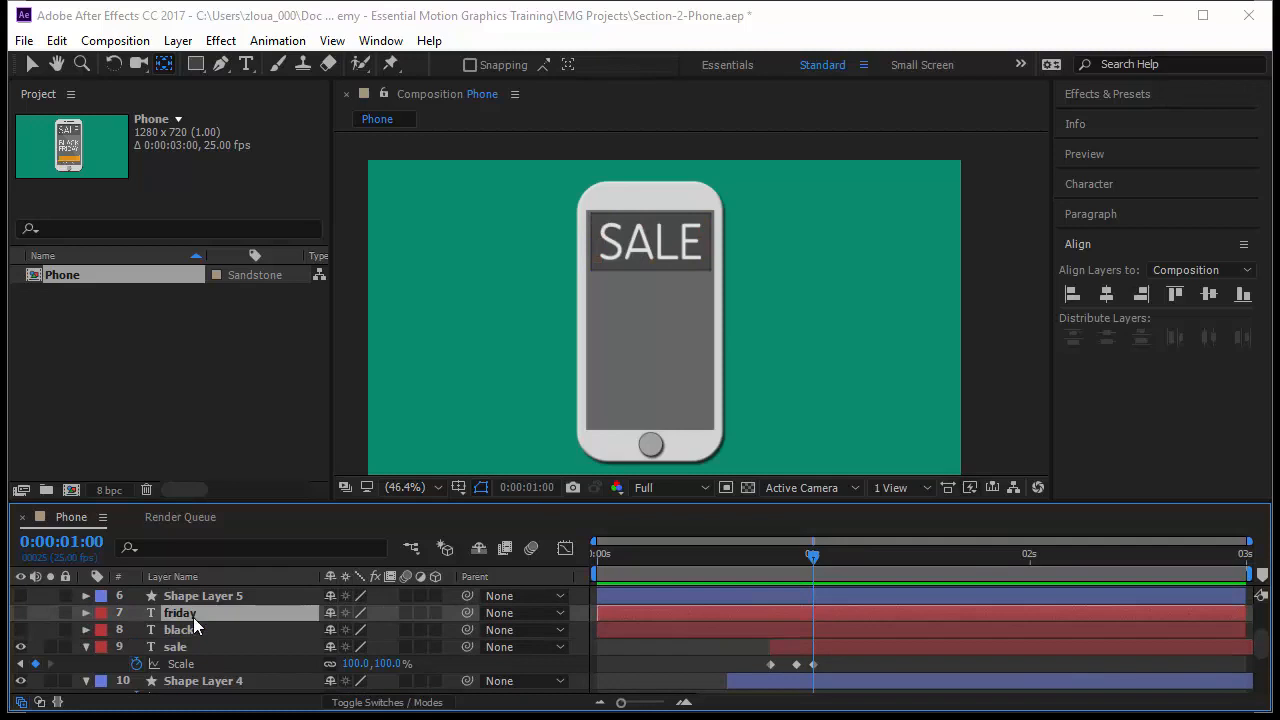
{"action": "left_click", "coordinate": [20, 612]}
{"action": "key", "text": "F2"}
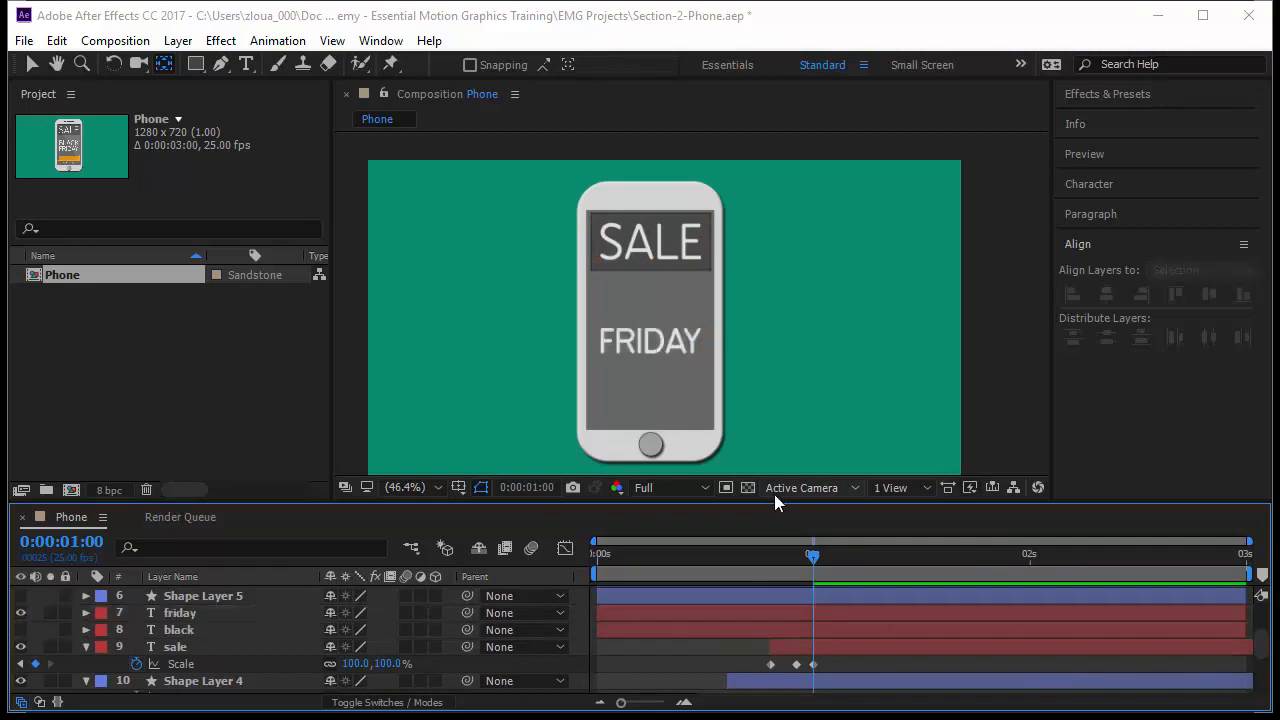
{"action": "left_click", "coordinate": [20, 629]}
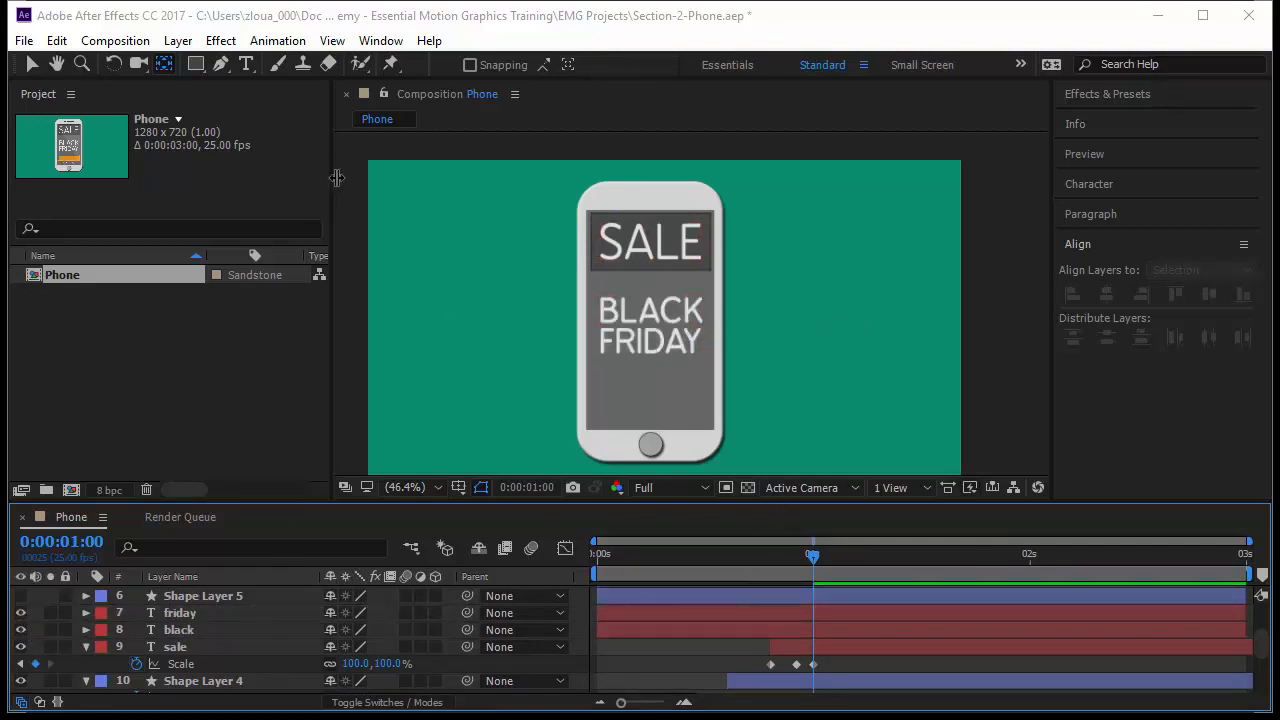
{"action": "left_click", "coordinate": [645, 316]}
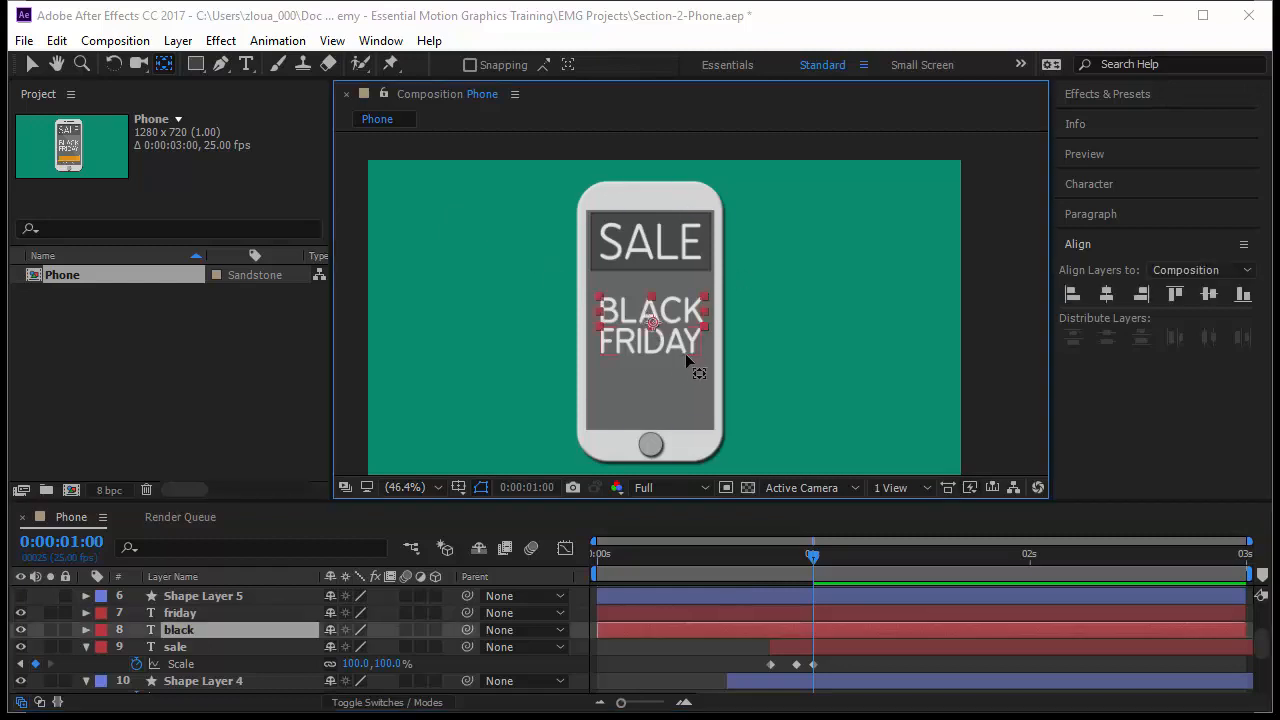
Step: Shift the friday and black layers together in time so both start at 0:00:01:00
{"action": "left_click", "coordinate": [35, 63]}
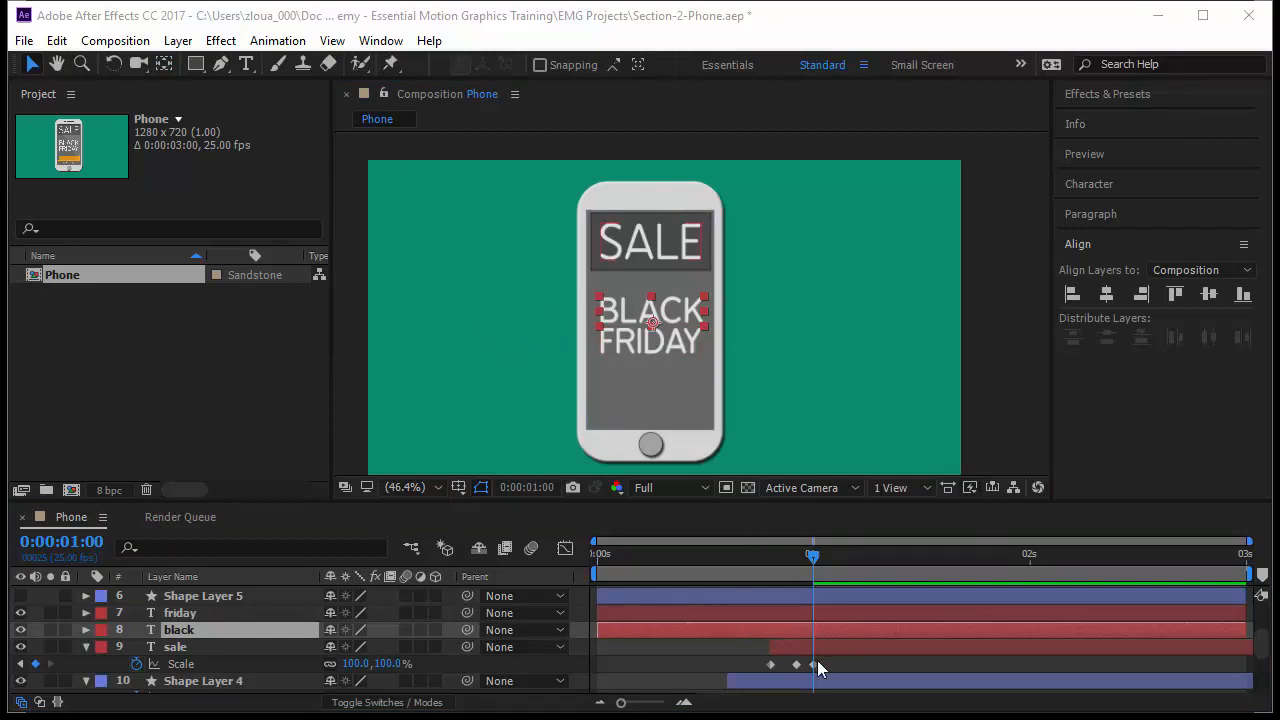
{"action": "left_click", "coordinate": [659, 632]}
{"action": "left_click", "coordinate": [655, 610], "text": "shift"}
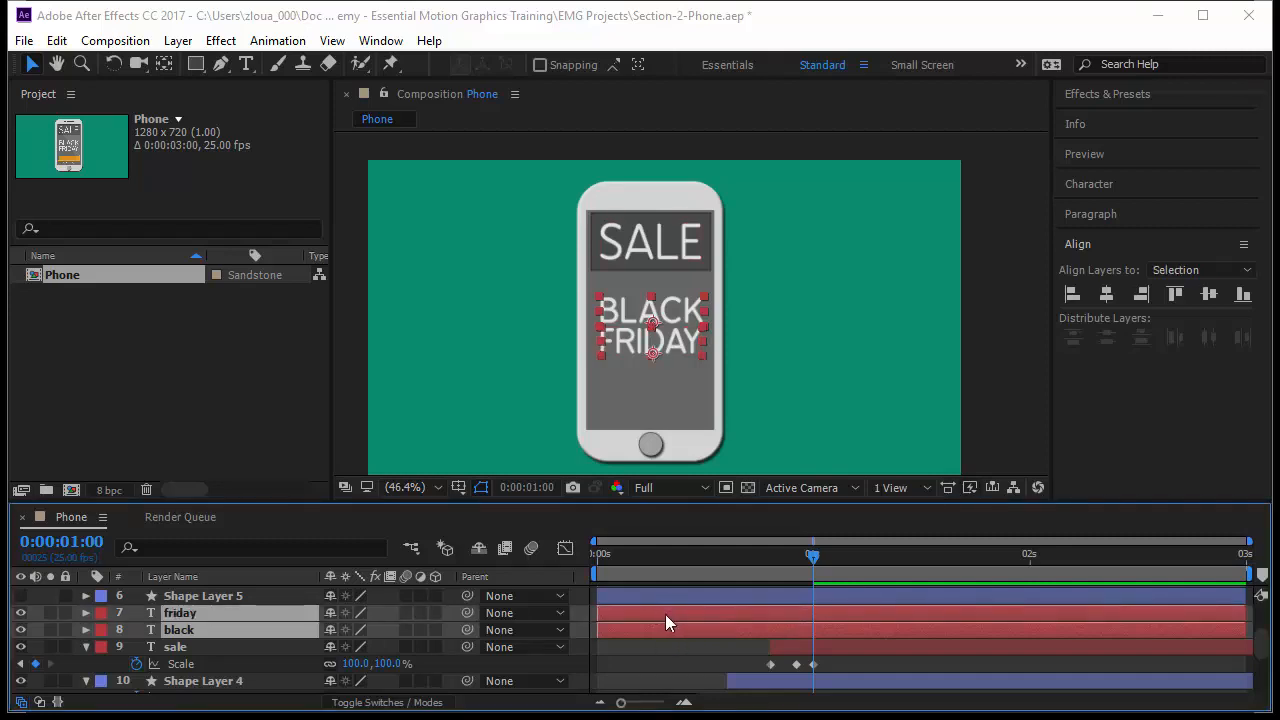
{"action": "left_click_drag", "start_coordinate": [667, 621], "coordinate": [874, 627]}
Step: Set Position keyframes for the friday and black layers at 0:00:01:05
{"action": "left_click", "coordinate": [94, 541]}
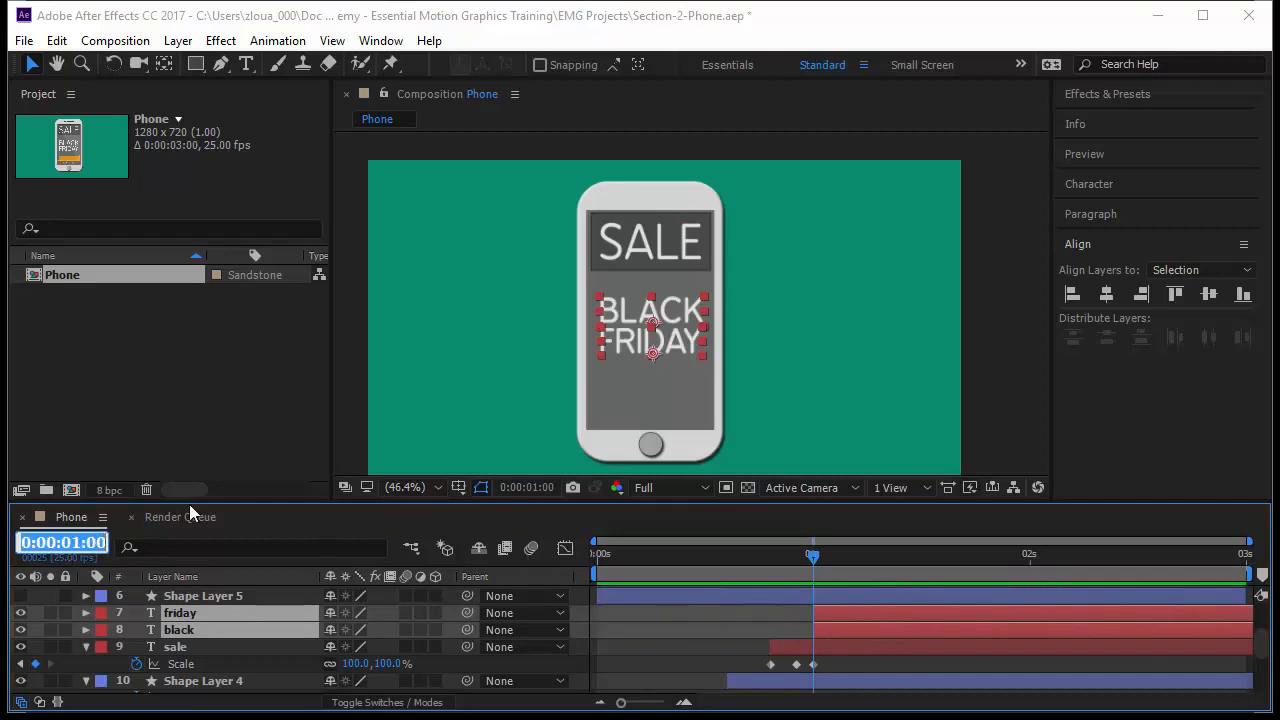
{"action": "type", "text": "+5"}
{"action": "key", "text": "Return"}
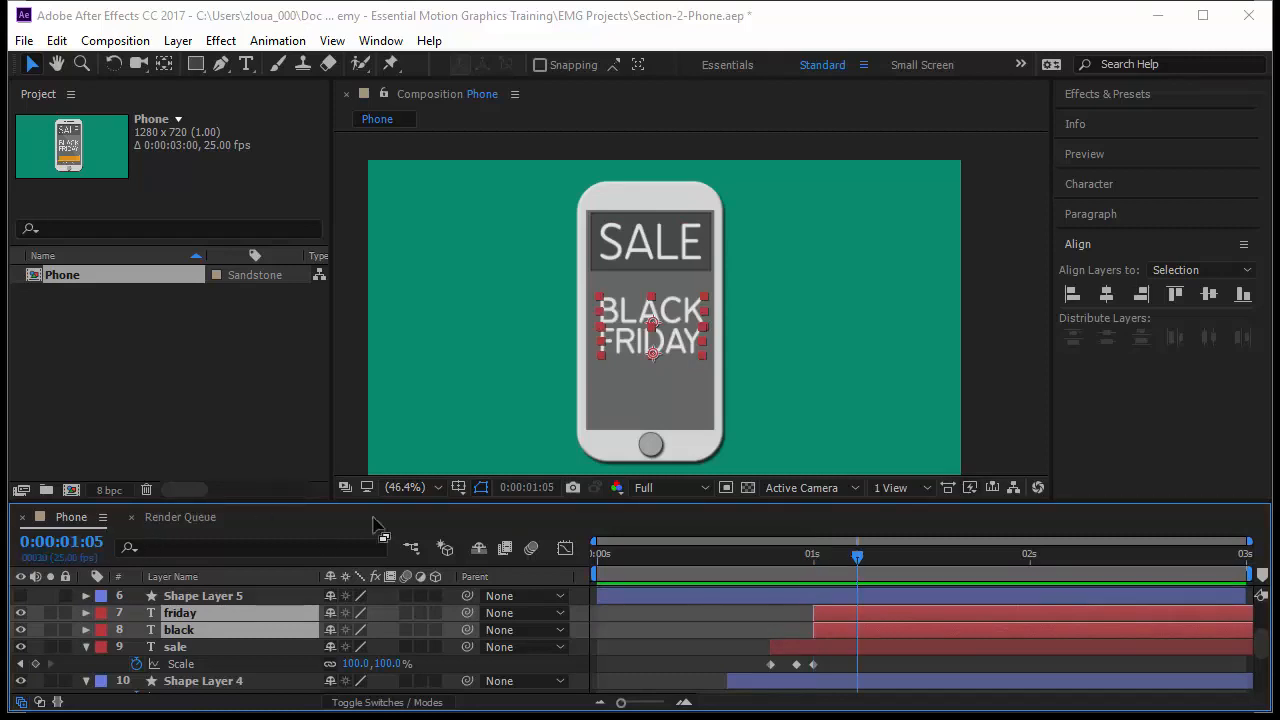
{"action": "key", "text": "p"}
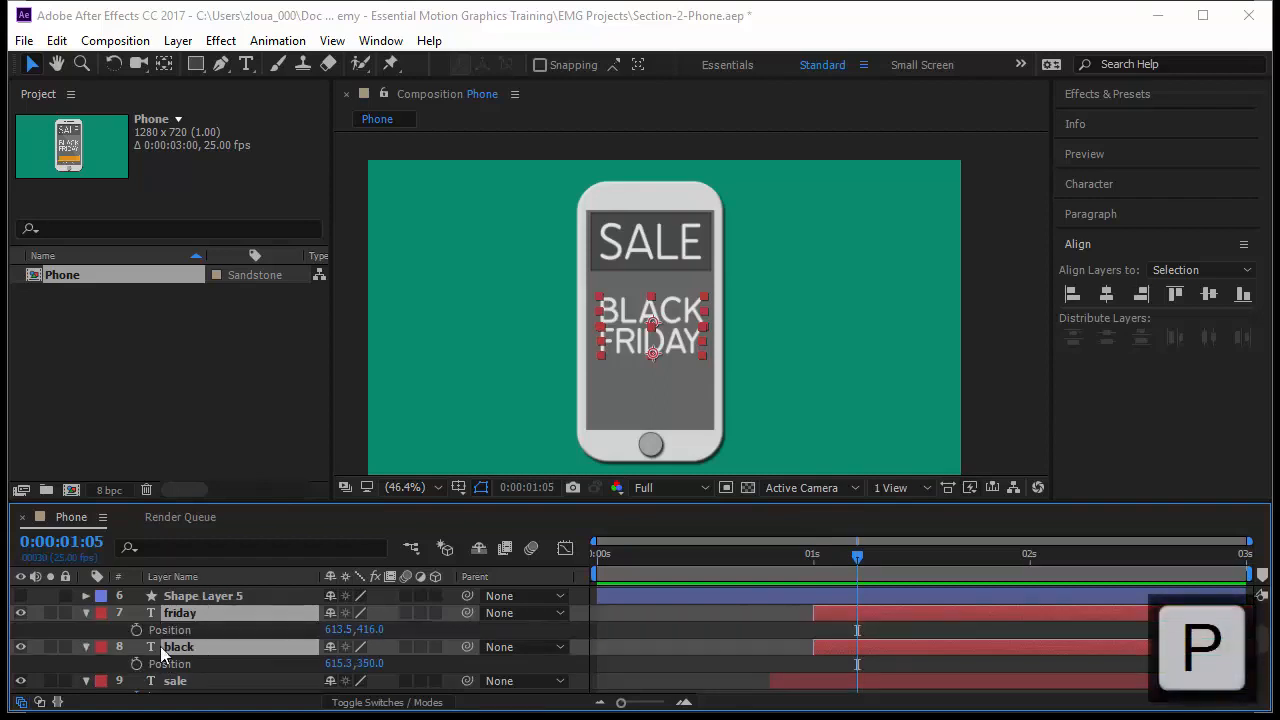
{"action": "left_click", "coordinate": [136, 630]}
{"action": "left_click", "coordinate": [136, 664]}
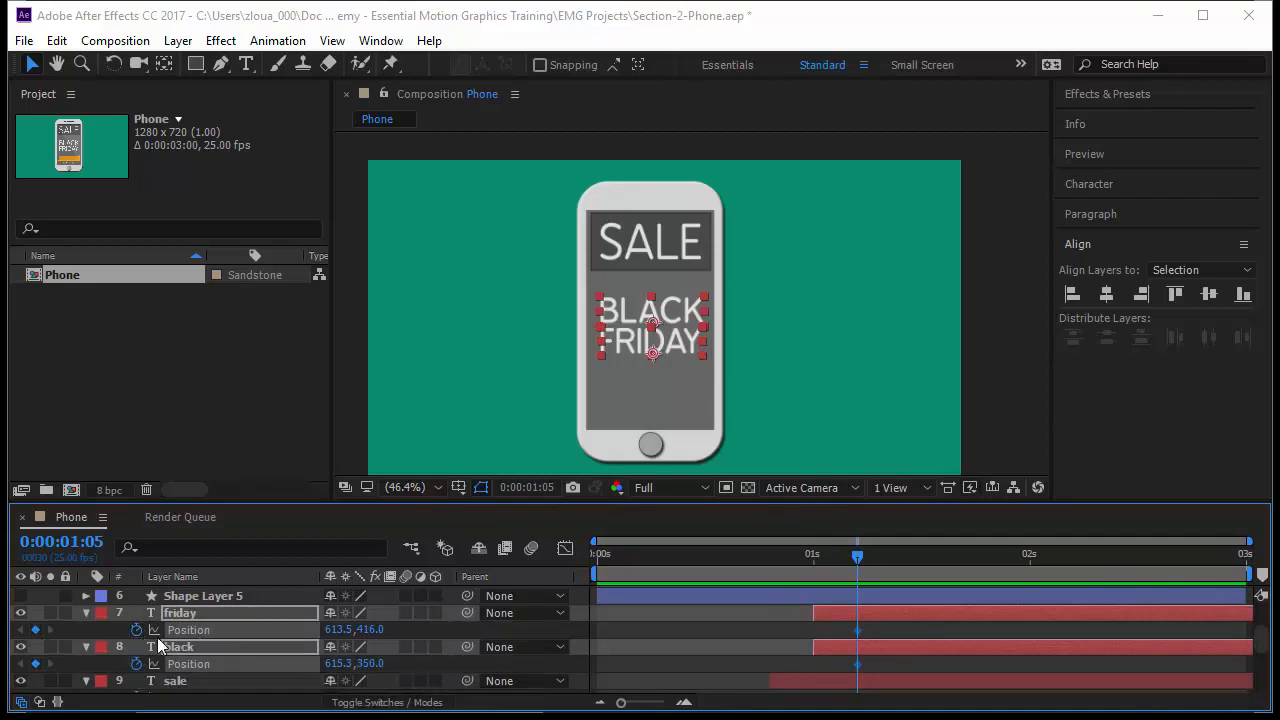
Step: At 0:00:01:00, move the FRIDAY text horizontally out to the right of the phone, to about 904, 416
{"action": "key", "text": "F2"}
{"action": "left_click_drag", "start_coordinate": [858, 559], "coordinate": [816, 575]}
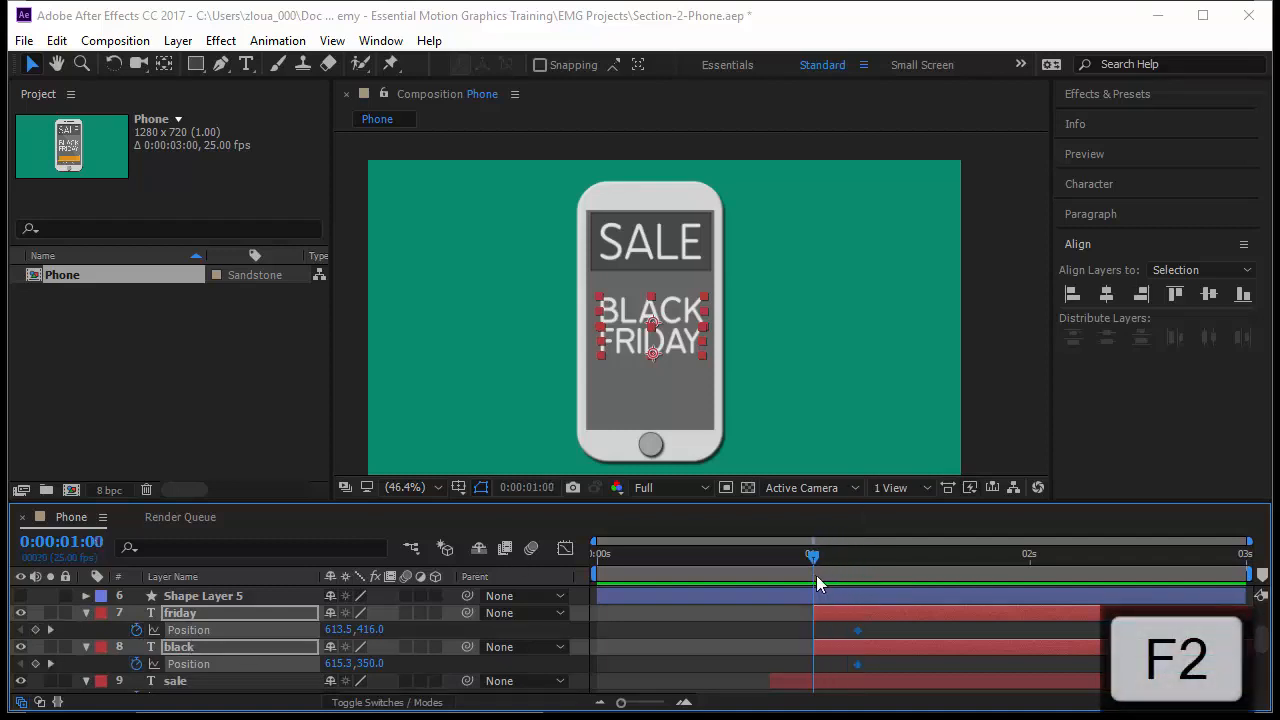
{"action": "left_click", "coordinate": [647, 633]}
{"action": "left_click", "coordinate": [288, 612]}
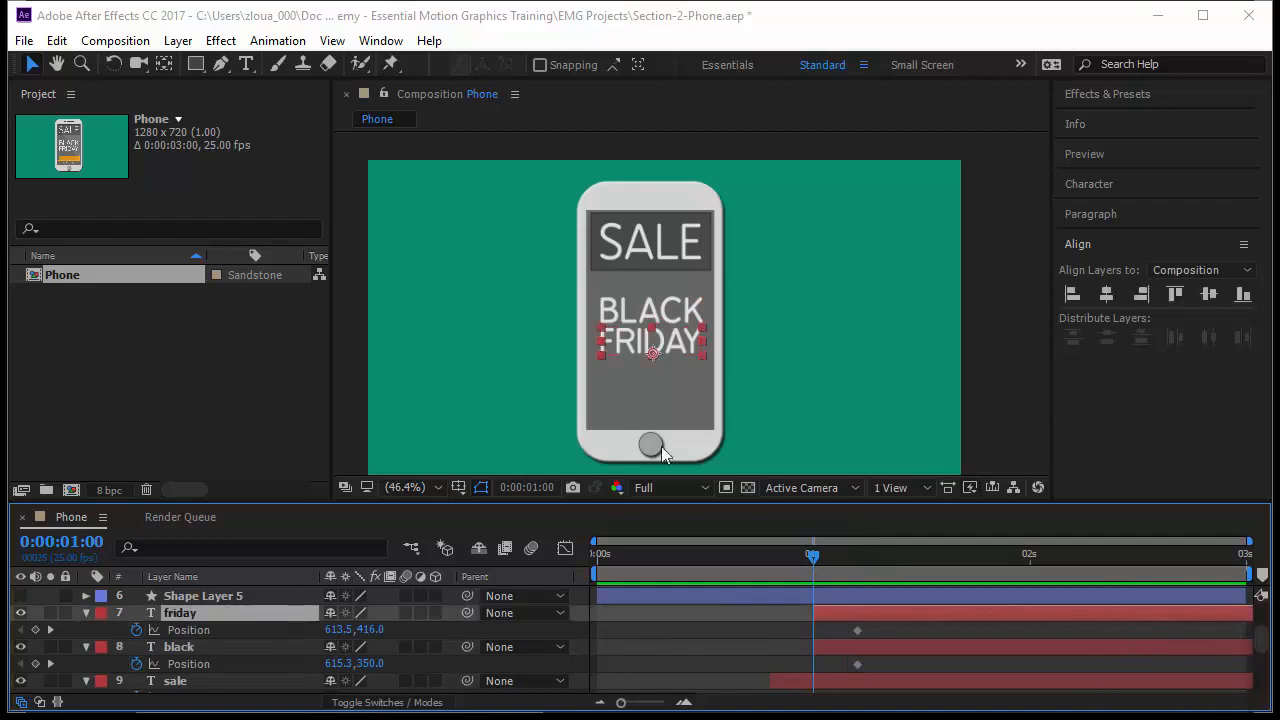
{"action": "left_click", "coordinate": [651, 356]}
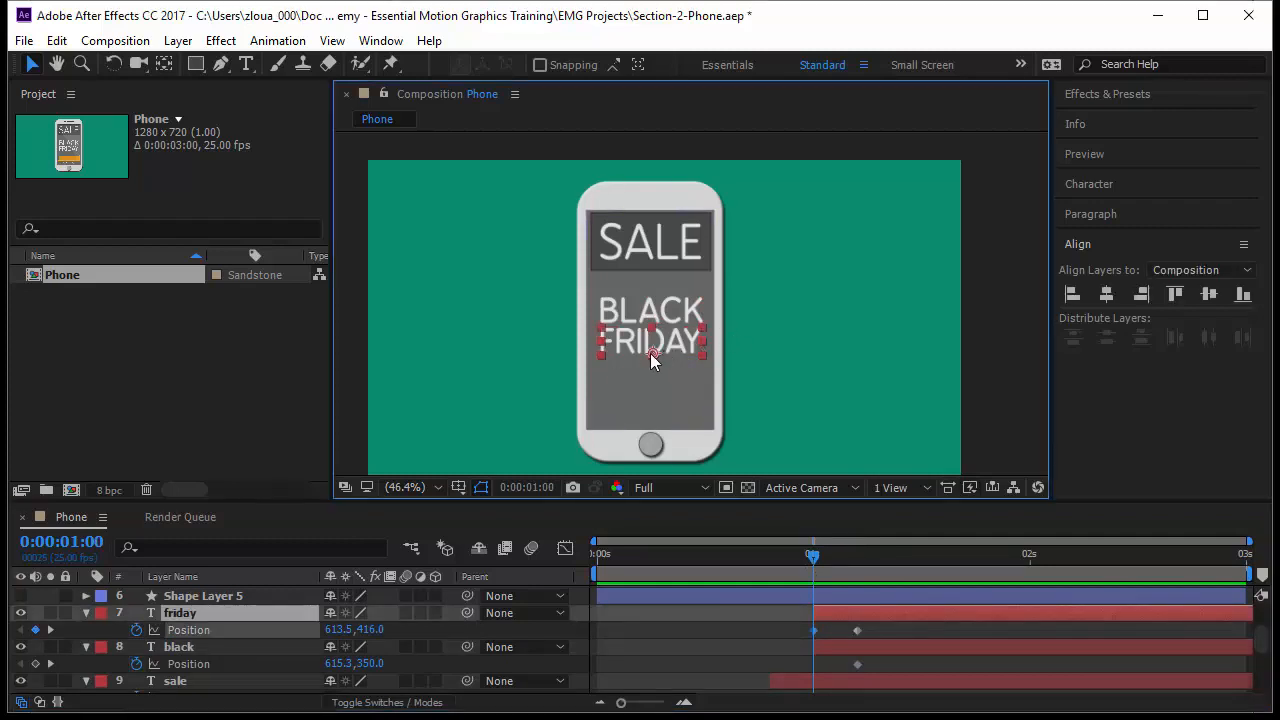
{"action": "left_click_drag", "start_coordinate": [651, 356], "coordinate": [784, 358]}
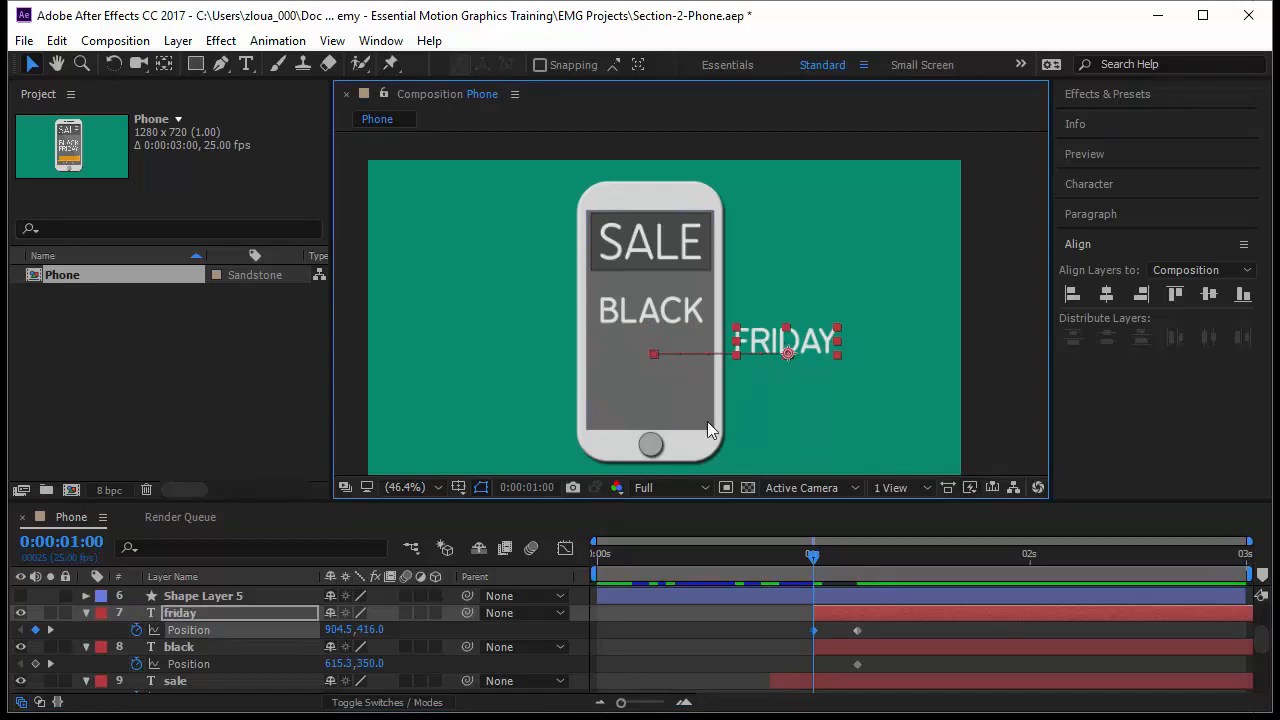
Step: At 0:00:01:00, move the BLACK text horizontally out to the left of the phone, to about 311, 350
{"action": "left_click", "coordinate": [668, 318]}
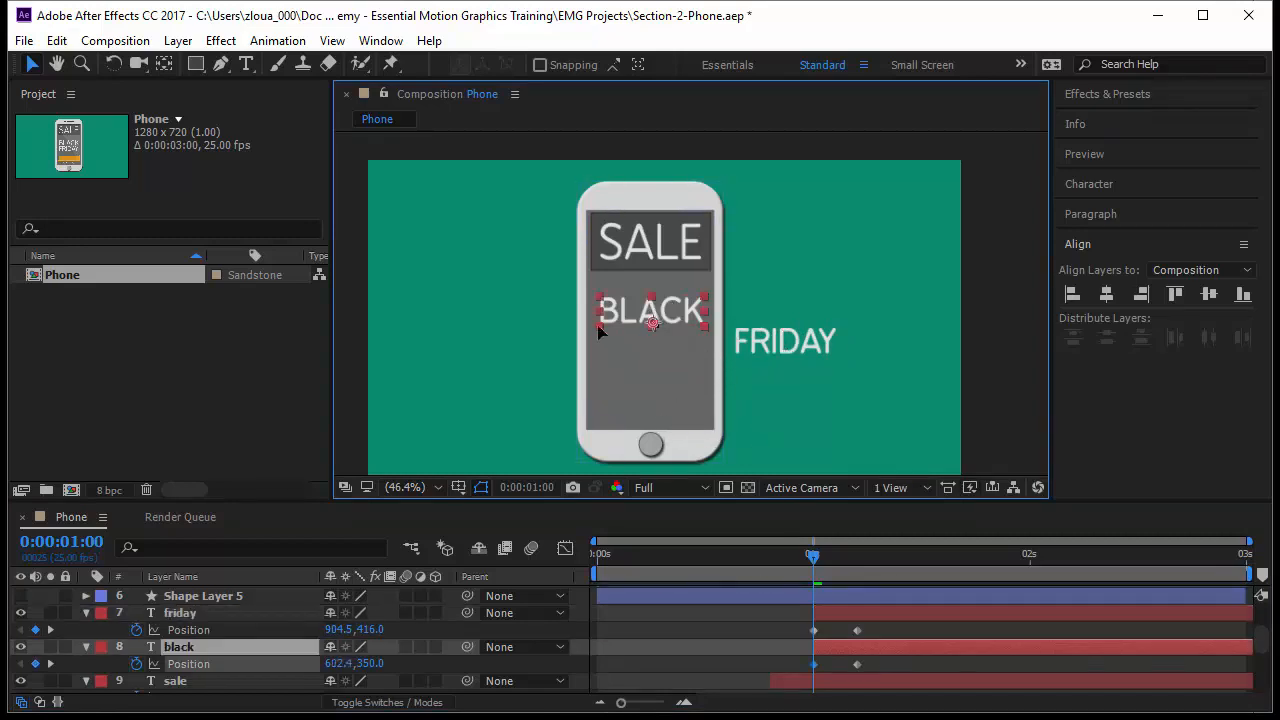
{"action": "left_click_drag", "start_coordinate": [620, 332], "coordinate": [519, 334]}
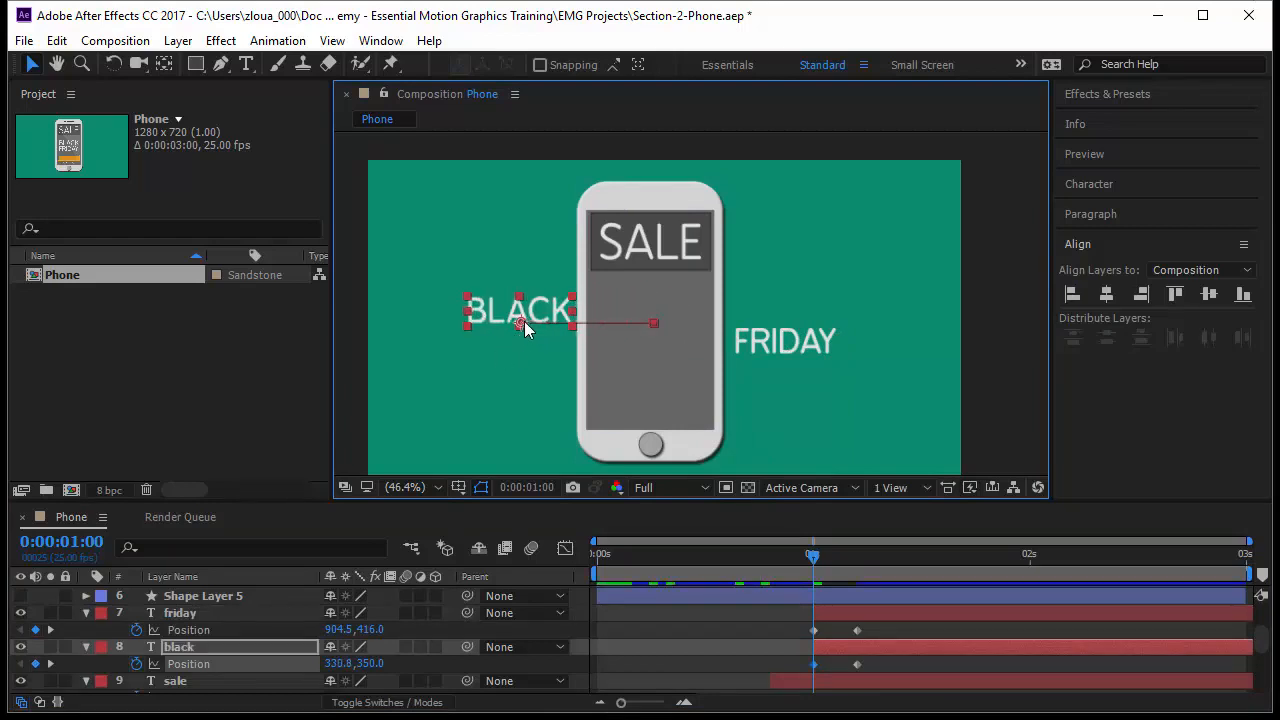
{"action": "left_click_drag", "start_coordinate": [523, 325], "coordinate": [514, 326]}
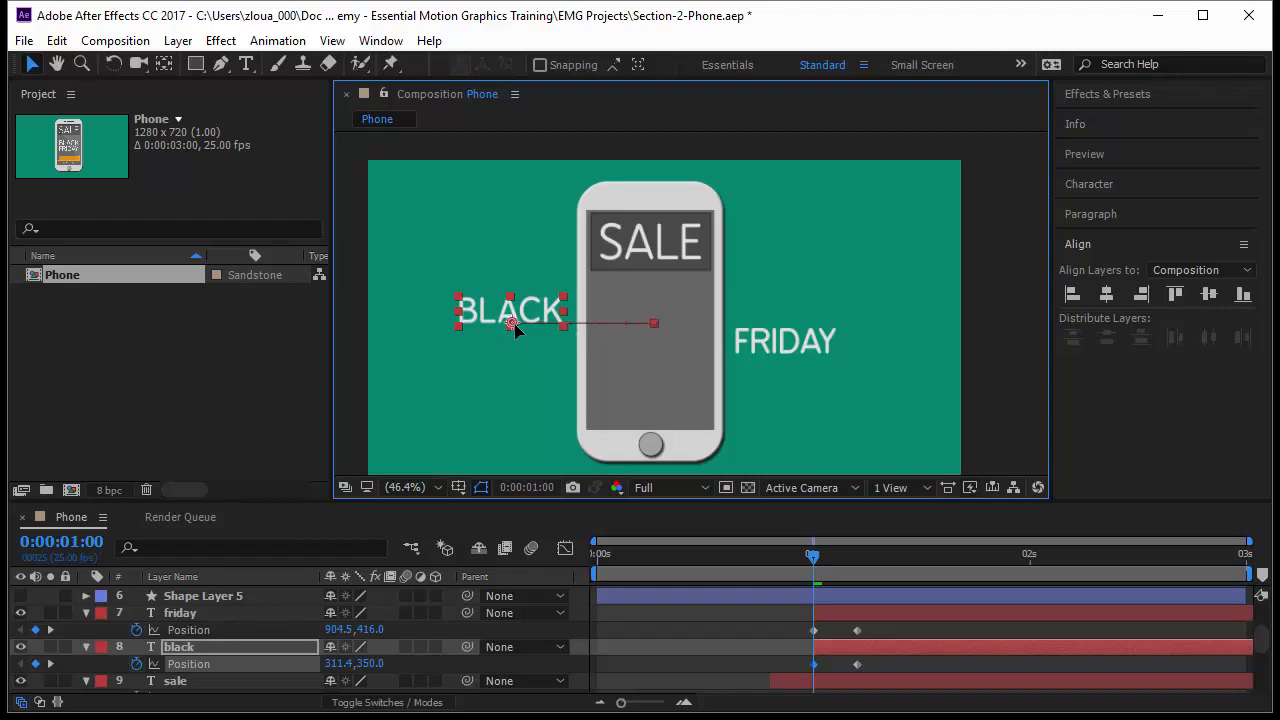
Step: Add Opacity keyframes of 0% to both the friday and black layers at 0:00:01:00
{"action": "left_click_drag", "start_coordinate": [813, 556], "coordinate": [811, 592]}
{"action": "left_click", "coordinate": [203, 614], "text": "shift"}
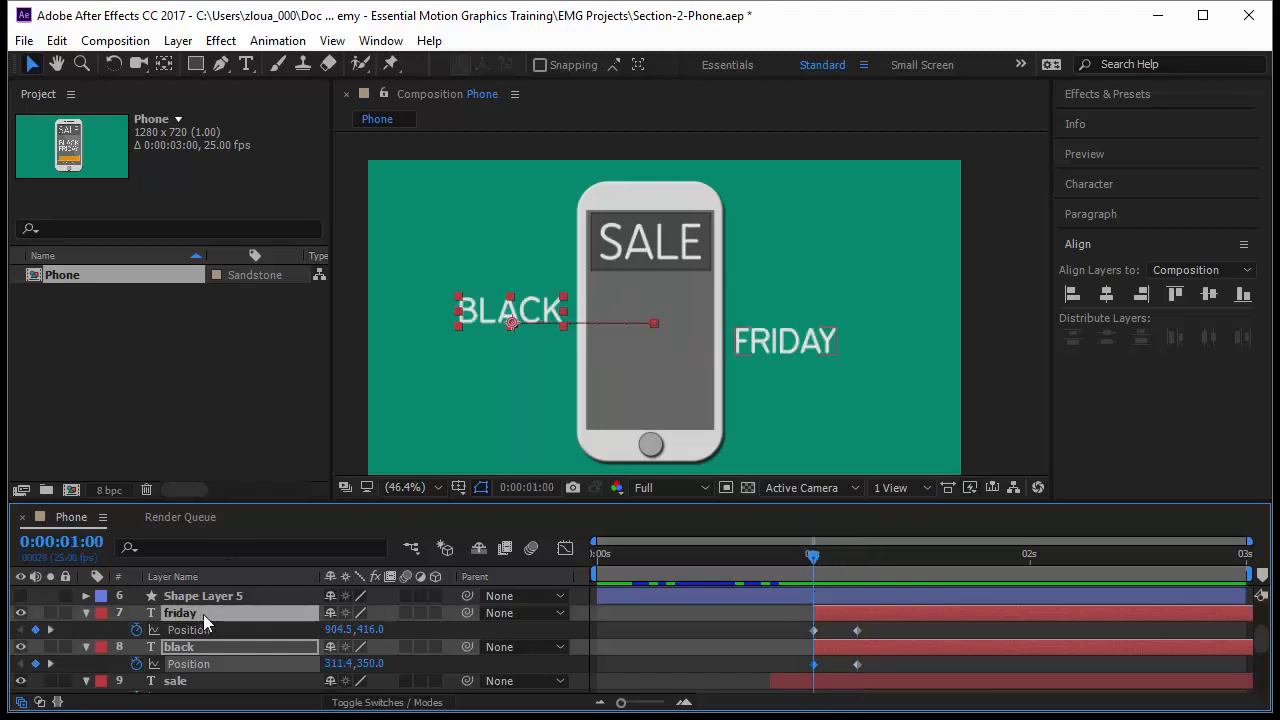
{"action": "key", "text": "shift+t"}
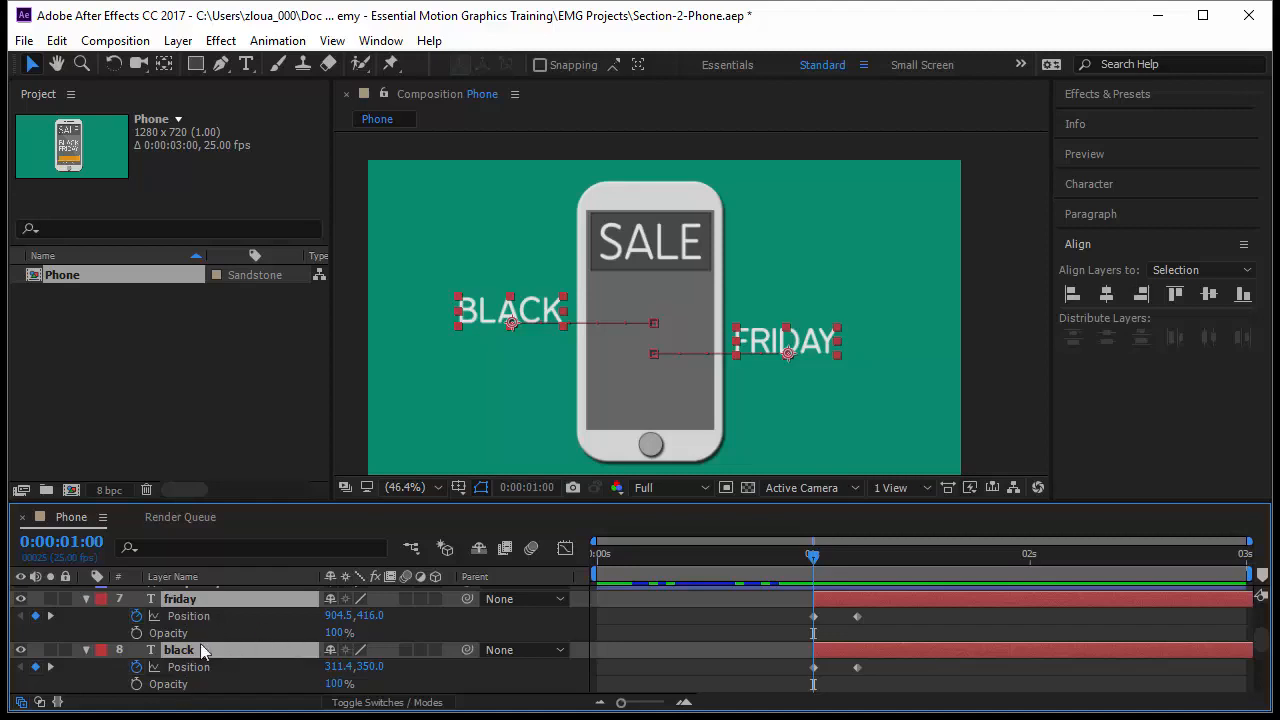
{"action": "left_click", "coordinate": [137, 633]}
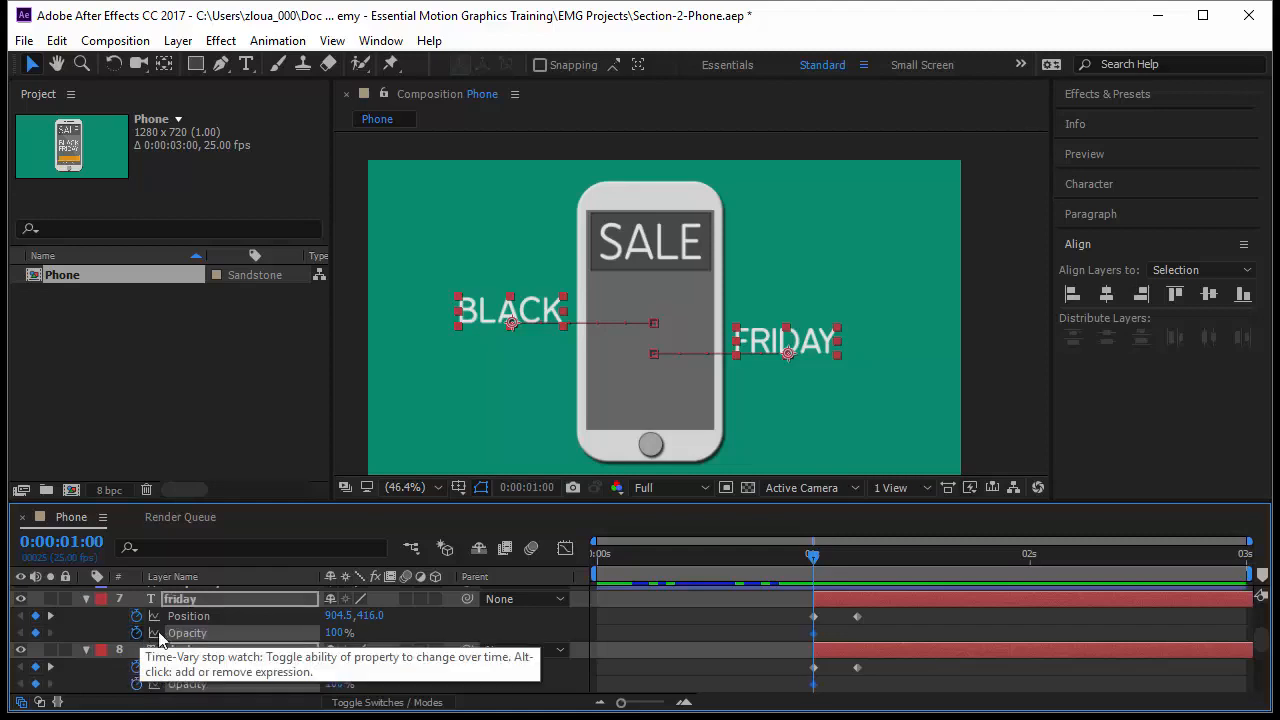
{"action": "left_click", "coordinate": [333, 633]}
{"action": "type", "text": "0"}
{"action": "key", "text": "Return"}
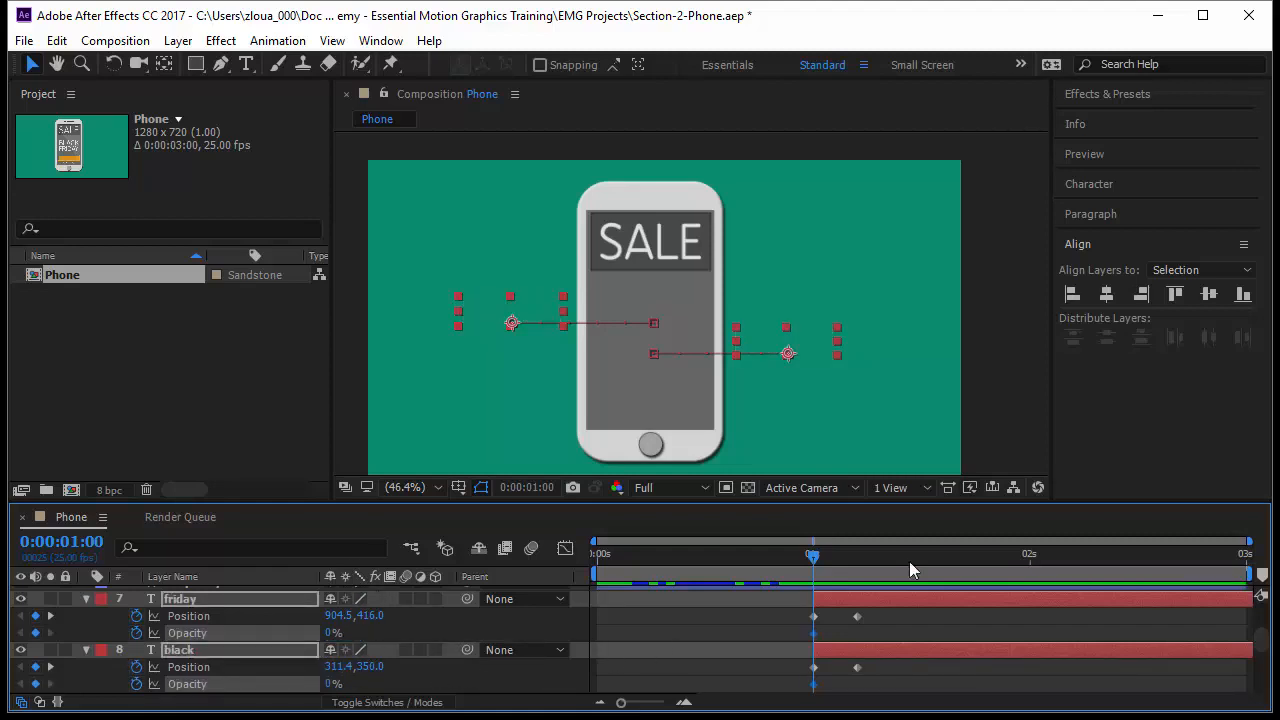
Step: Set the opacity of the friday and black layers to 100% at their second Position keyframe, 0:00:01:05
{"action": "key", "text": "Page_Down"}
{"action": "key", "text": "Page_Down"}
{"action": "key", "text": "Page_Down"}
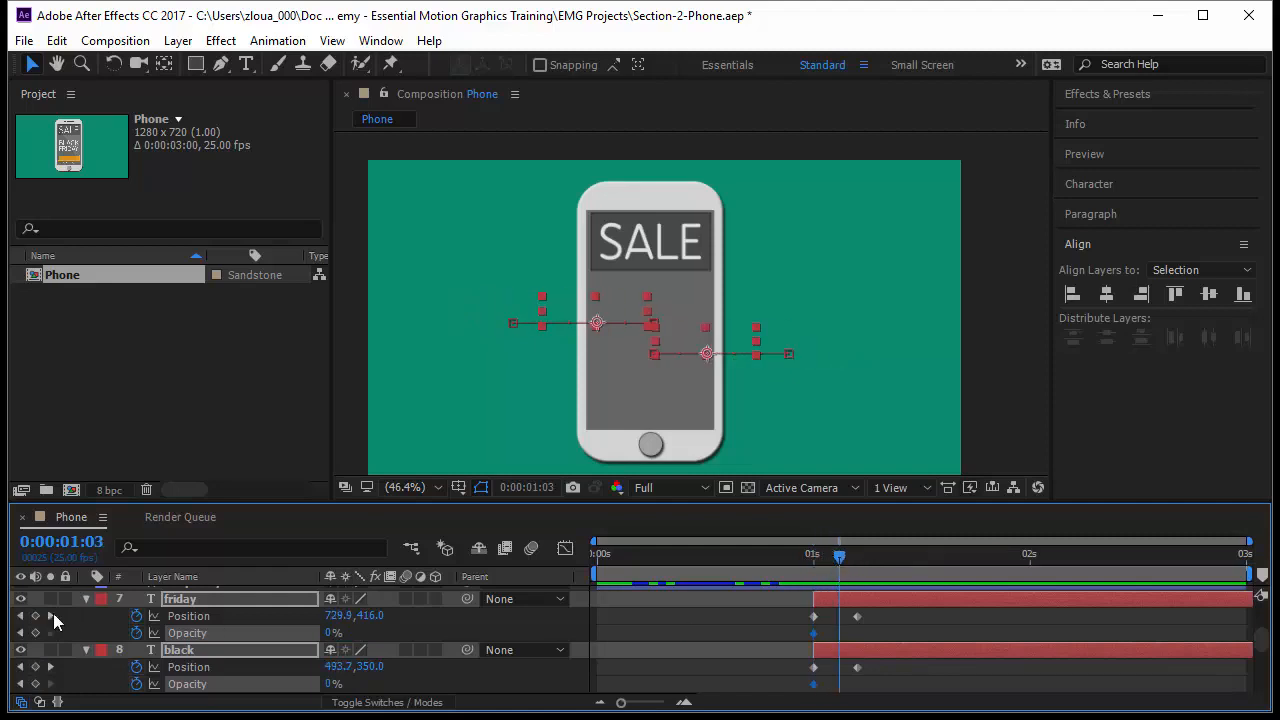
{"action": "left_click", "coordinate": [49, 614]}
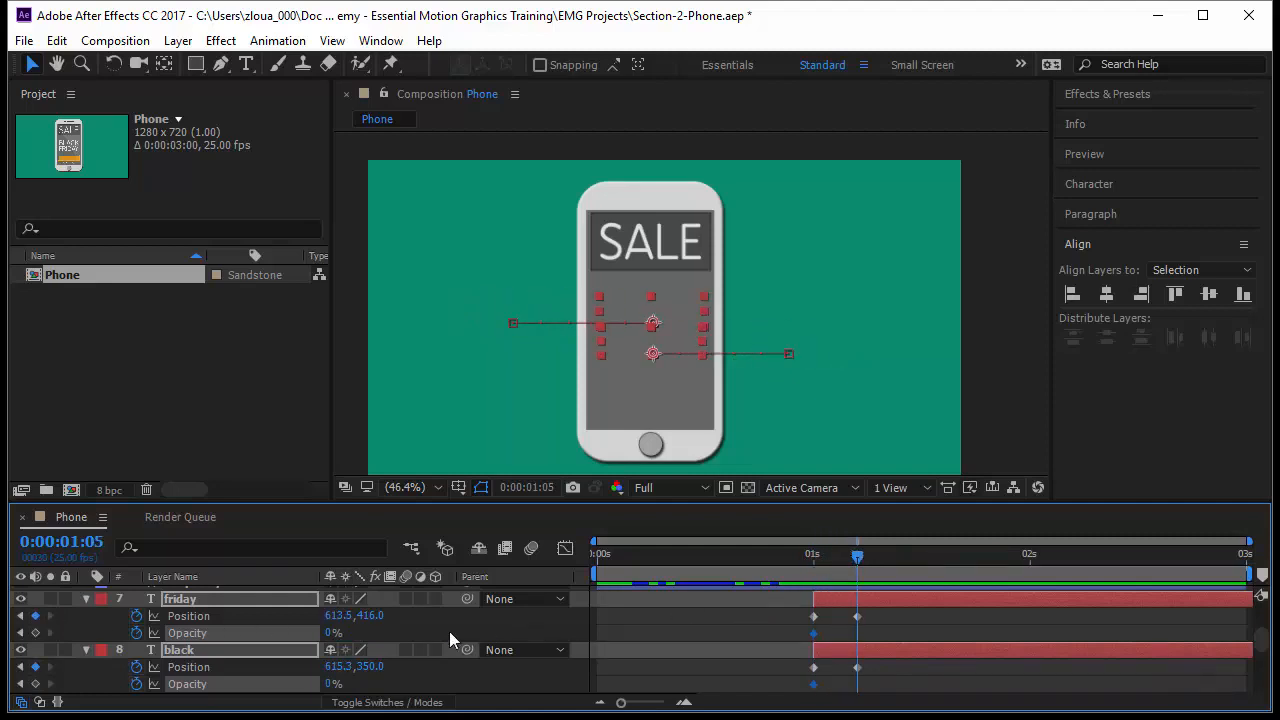
{"action": "left_click_drag", "start_coordinate": [326, 637], "coordinate": [385, 636]}
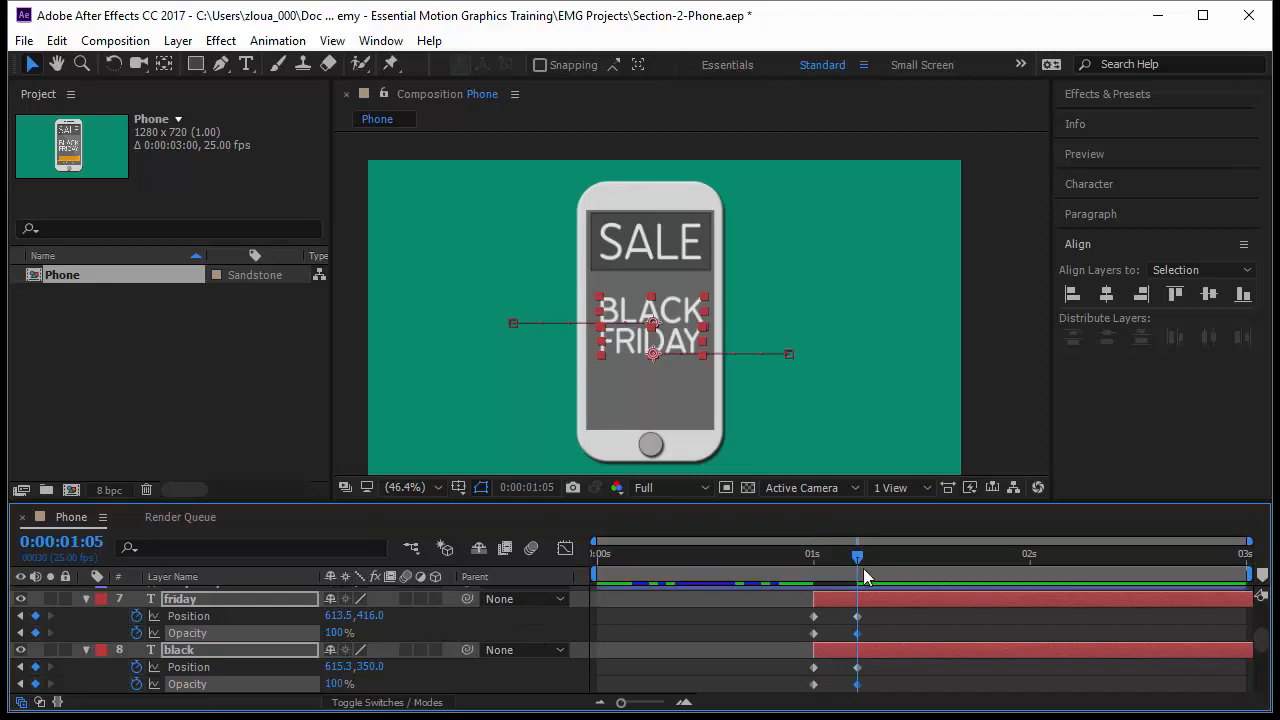
Step: Preview the animation to check how the BLACK and FRIDAY texts slide and fade in
{"action": "left_click_drag", "start_coordinate": [857, 559], "coordinate": [810, 562]}
{"action": "key", "text": "space"}
{"action": "key", "text": "space"}
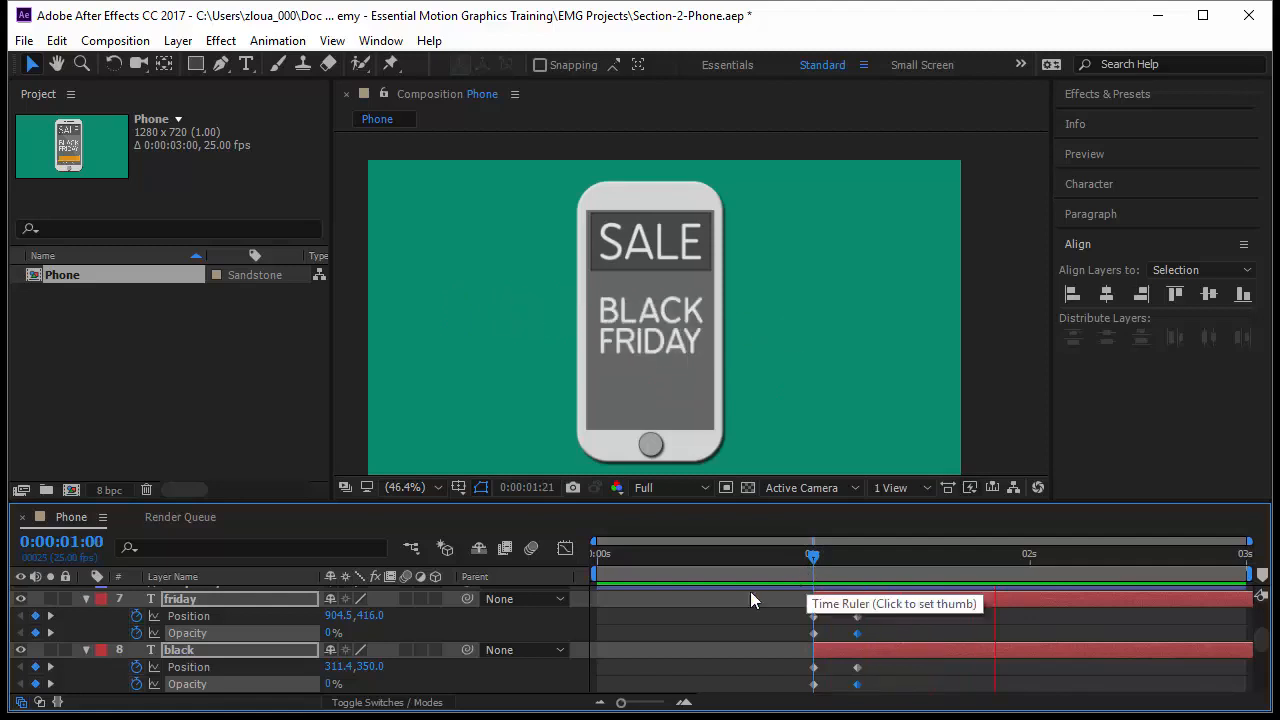
Step: Make Shape Layer 5 visible and shift it in time so it starts at 0:00:01:05
{"action": "scroll", "coordinate": [300, 645], "scroll_direction": "up", "scroll_amount": 3}
{"action": "scroll", "coordinate": [251, 661], "scroll_direction": "down", "scroll_amount": 3}
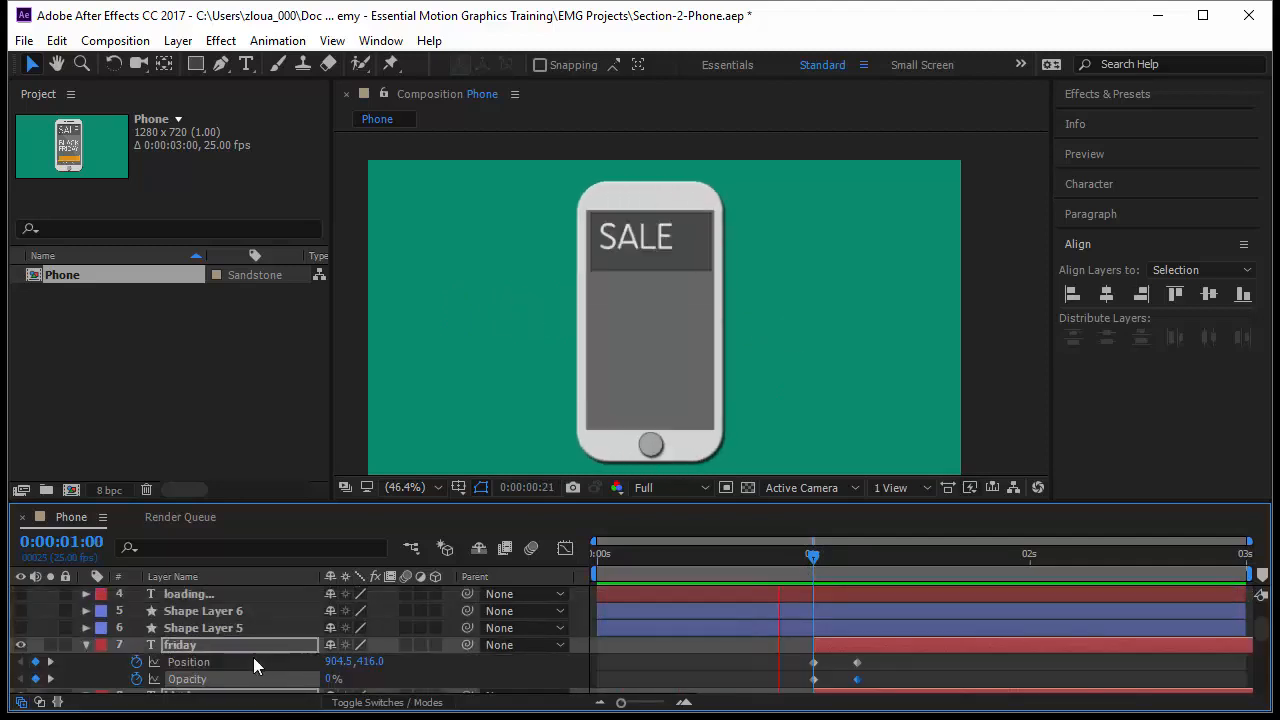
{"action": "left_click", "coordinate": [247, 627]}
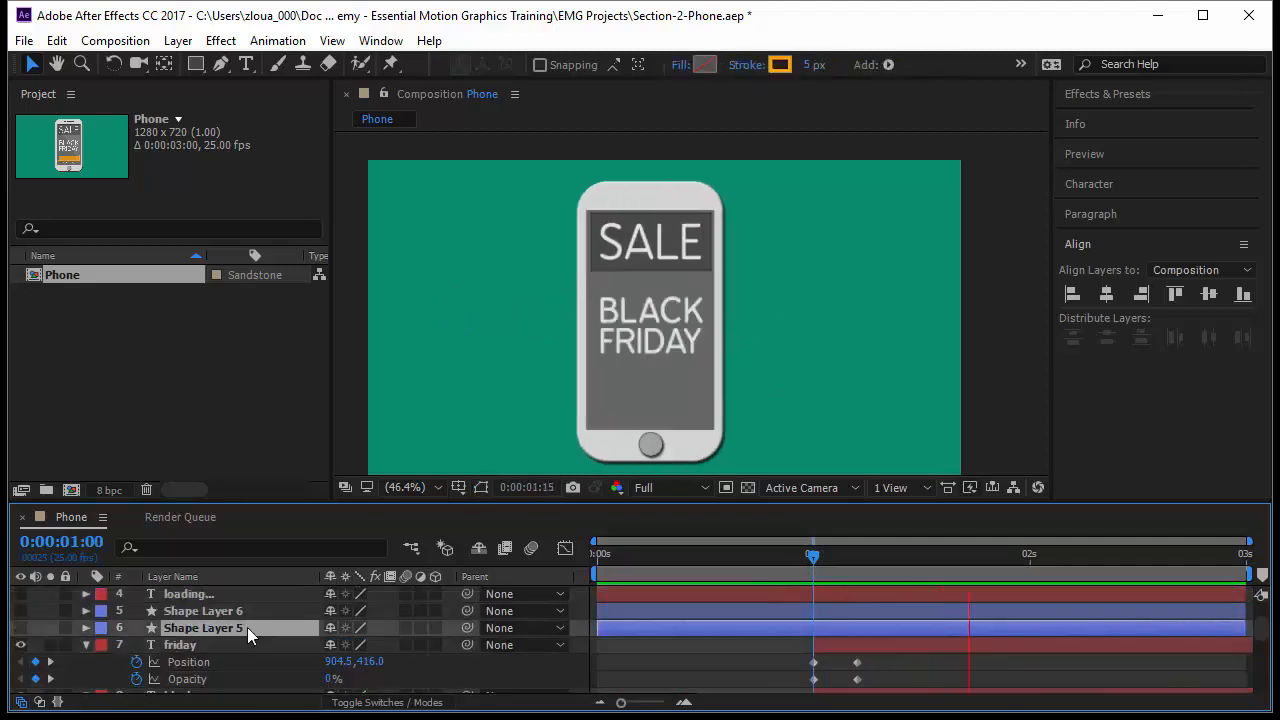
{"action": "left_click", "coordinate": [20, 627]}
{"action": "left_click", "coordinate": [831, 558]}
{"action": "mouse_move", "coordinate": [839, 566]}
{"action": "left_mouse_down"}
{"action": "mouse_move", "coordinate": [866, 570]}
{"action": "mouse_move", "coordinate": [856, 573]}
{"action": "left_mouse_up"}
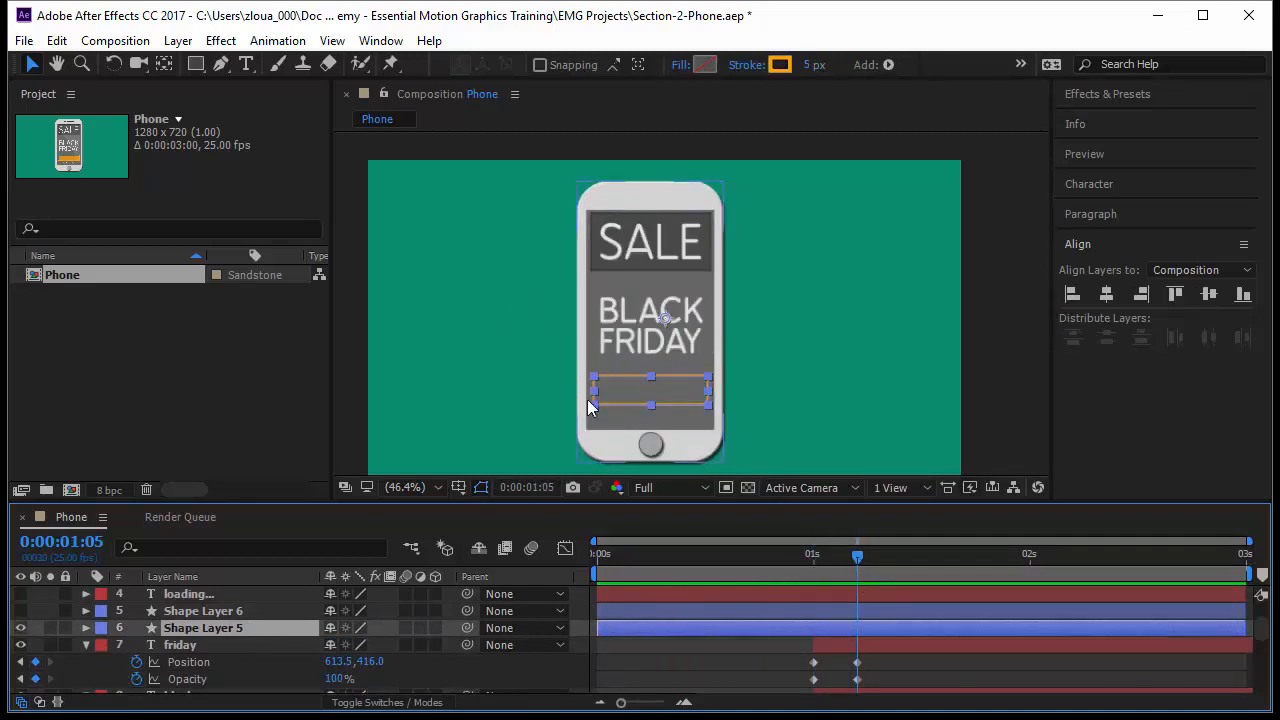
{"action": "key", "text": "period"}
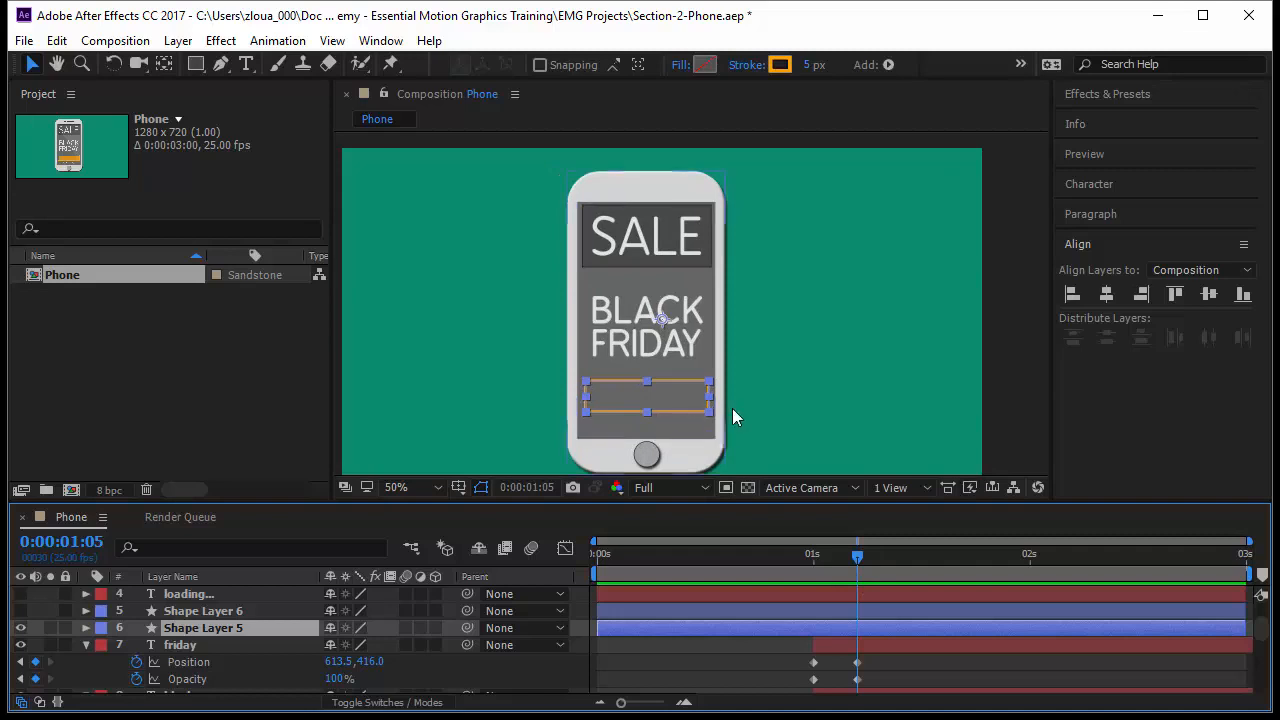
{"action": "left_click_drag", "start_coordinate": [661, 627], "coordinate": [916, 629]}
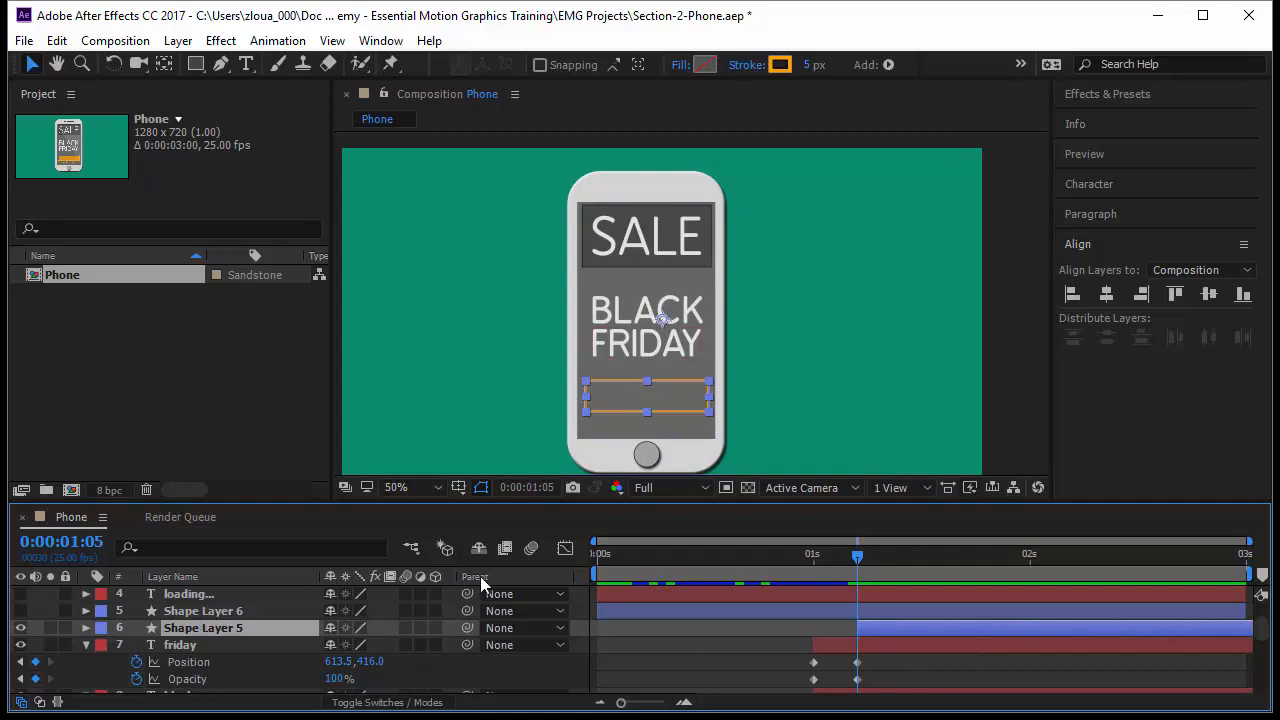
Step: Rename Shape Layer 5 as Loading Case
{"action": "key", "text": "Return"}
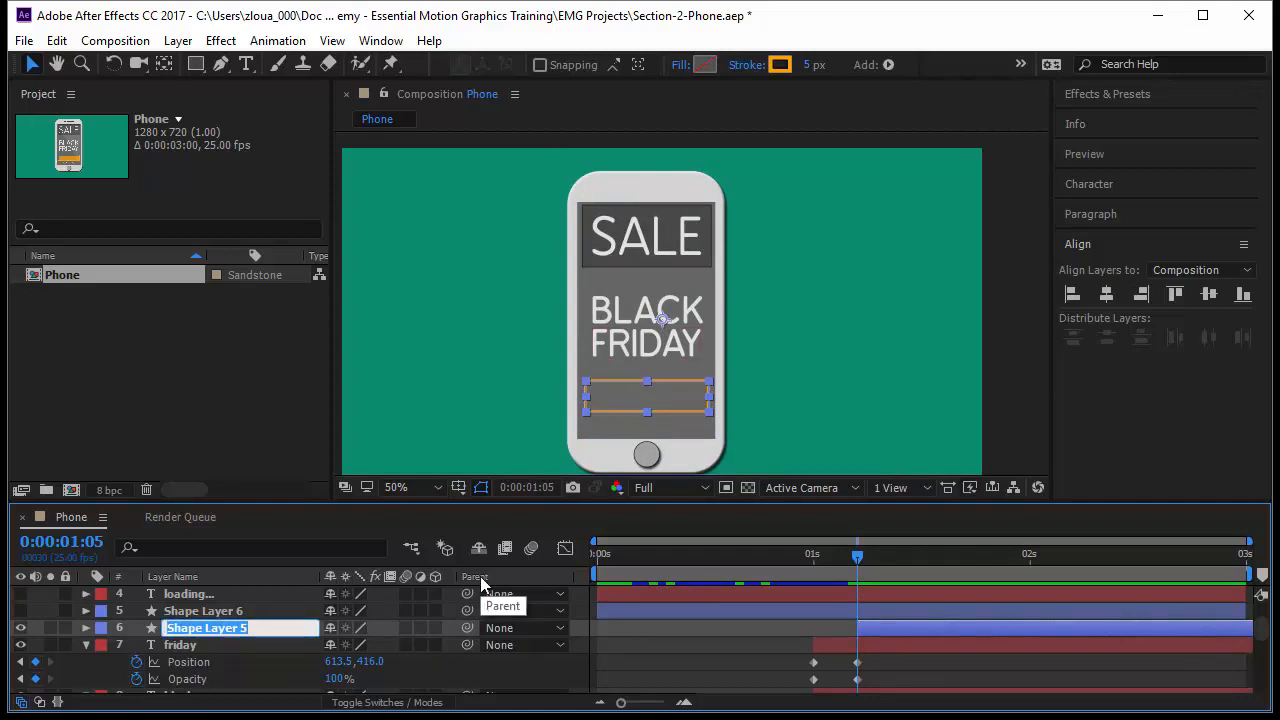
{"action": "type", "text": "Lo"}
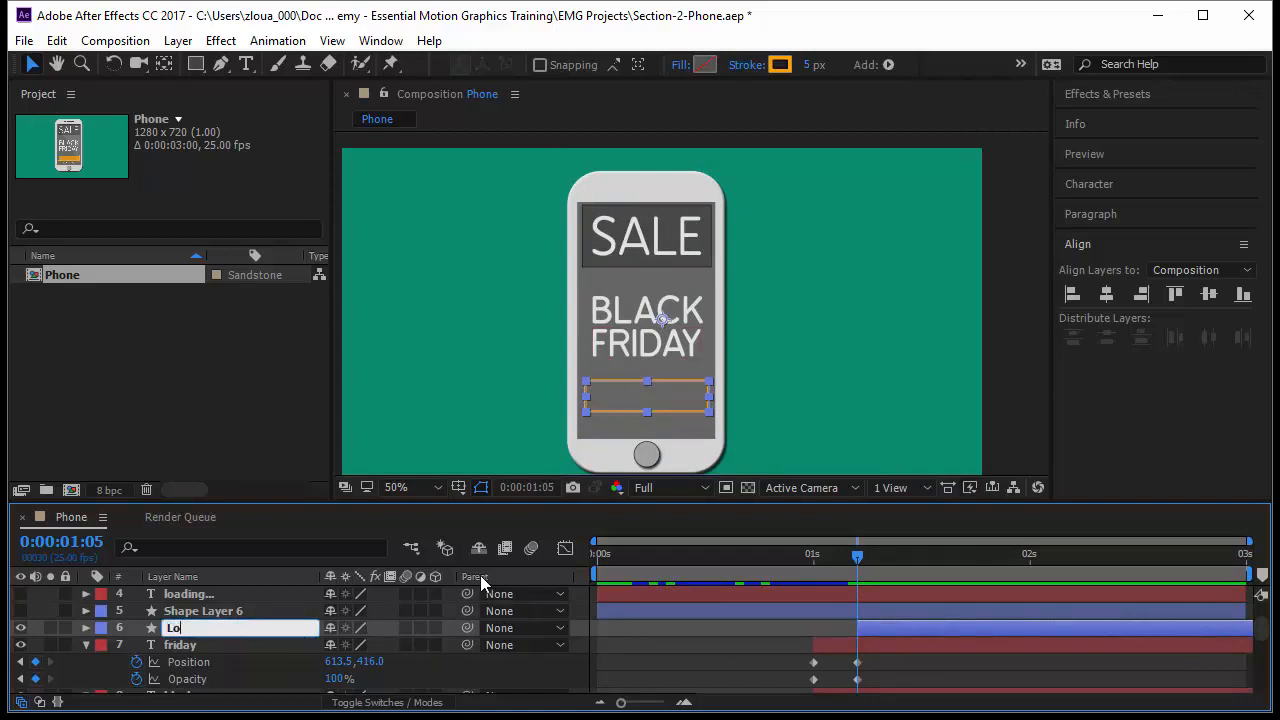
{"action": "type", "text": "ading Case"}
{"action": "key", "text": "Return"}
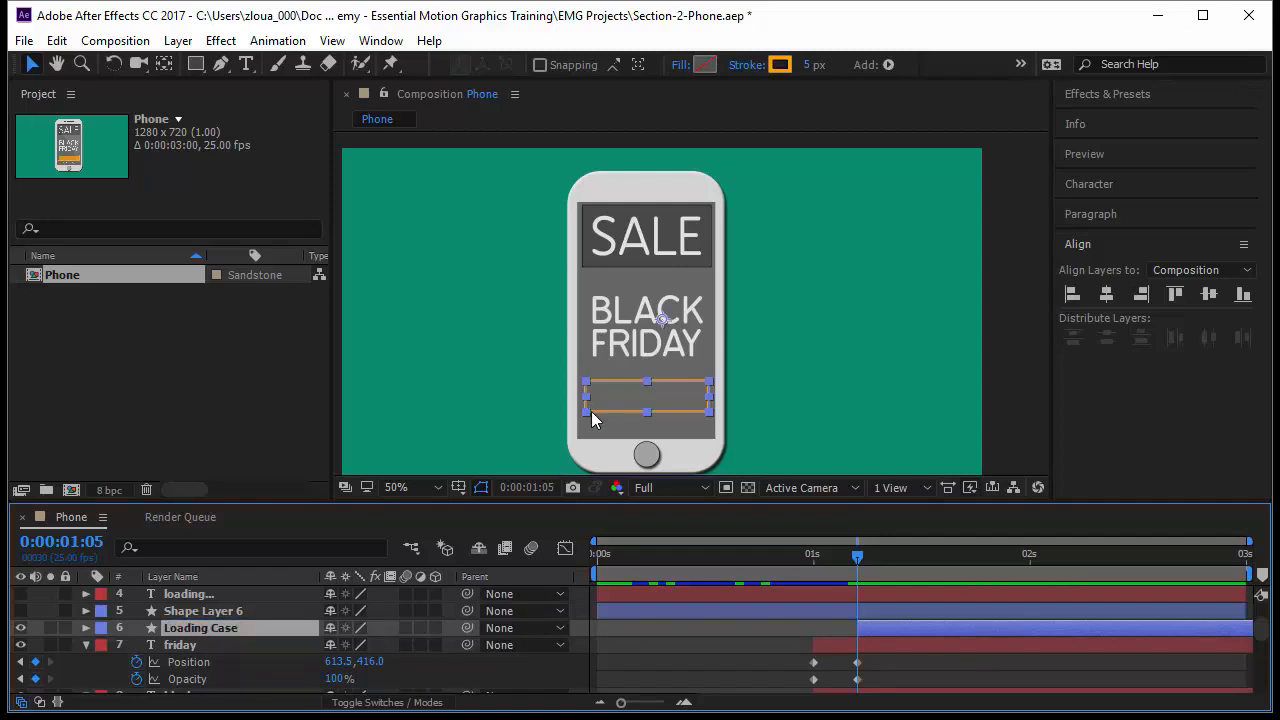
Step: Add a Scale keyframe to Loading Case at 0:00:01:10 and move the layer's anchor point to the middle of the outline's left edge
{"action": "key", "text": "s"}
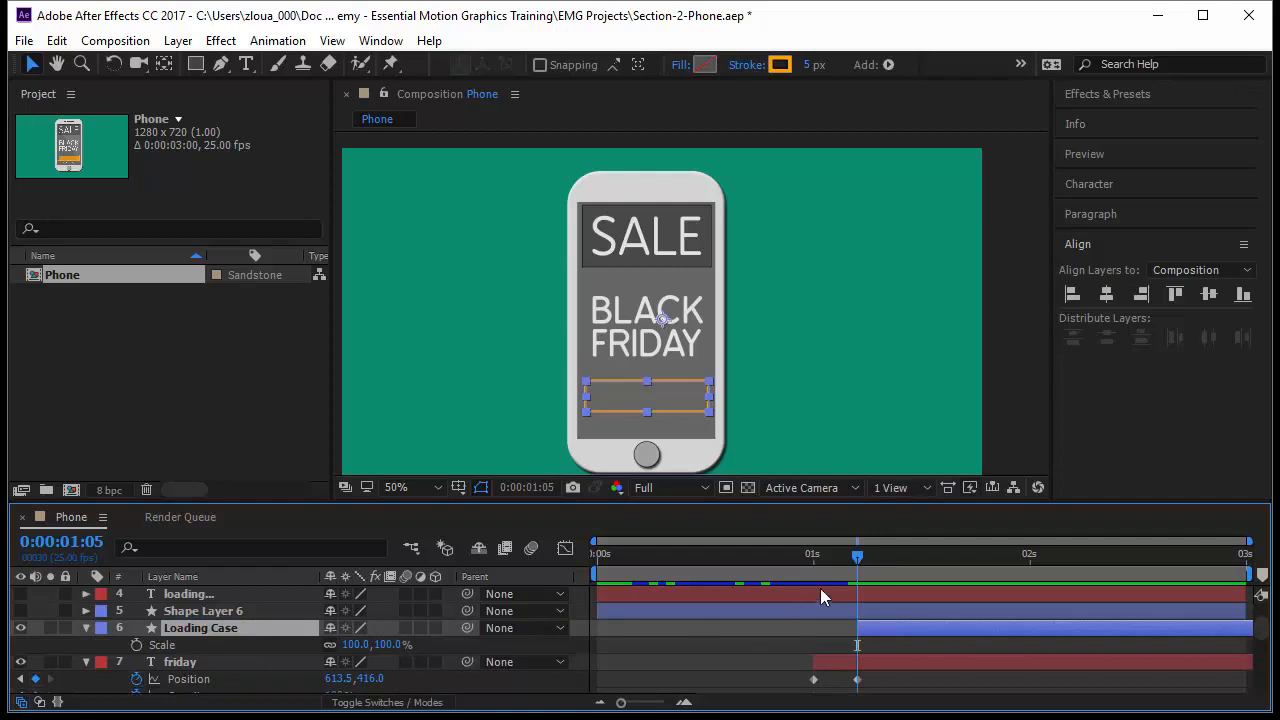
{"action": "left_click", "coordinate": [70, 542]}
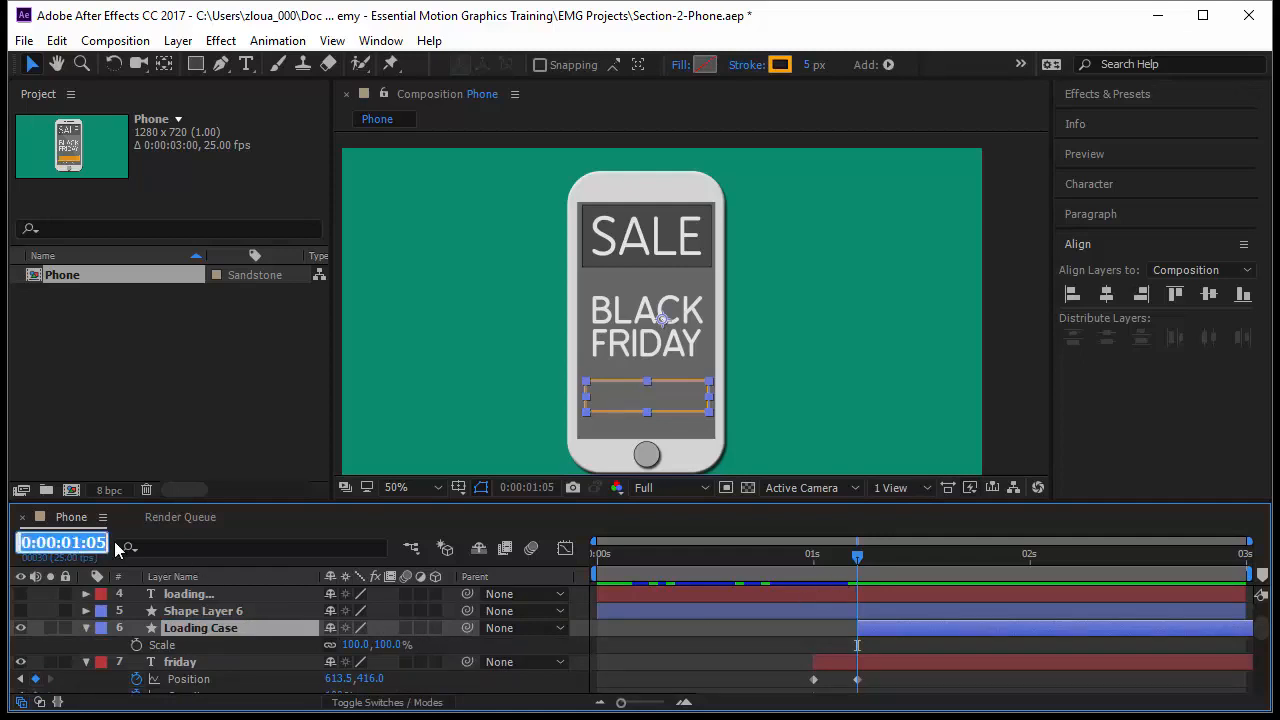
{"action": "type", "text": "+5"}
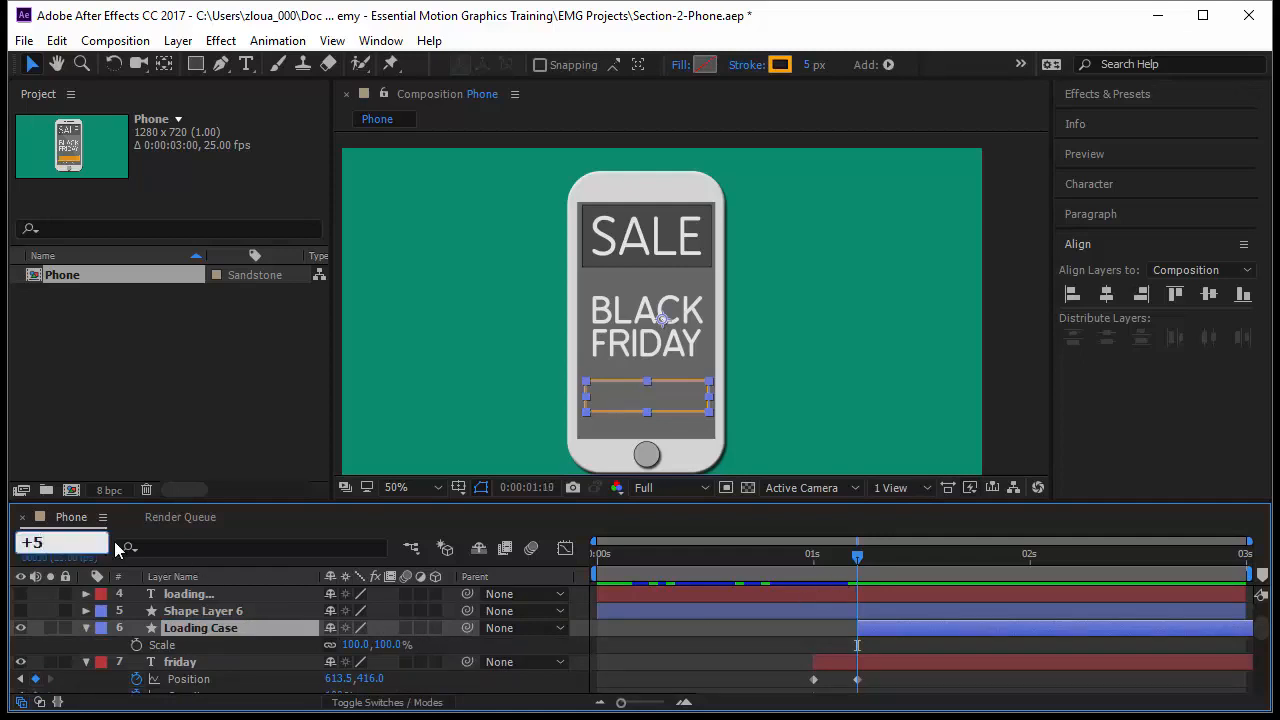
{"action": "key", "text": "Return"}
{"action": "left_click", "coordinate": [137, 644]}
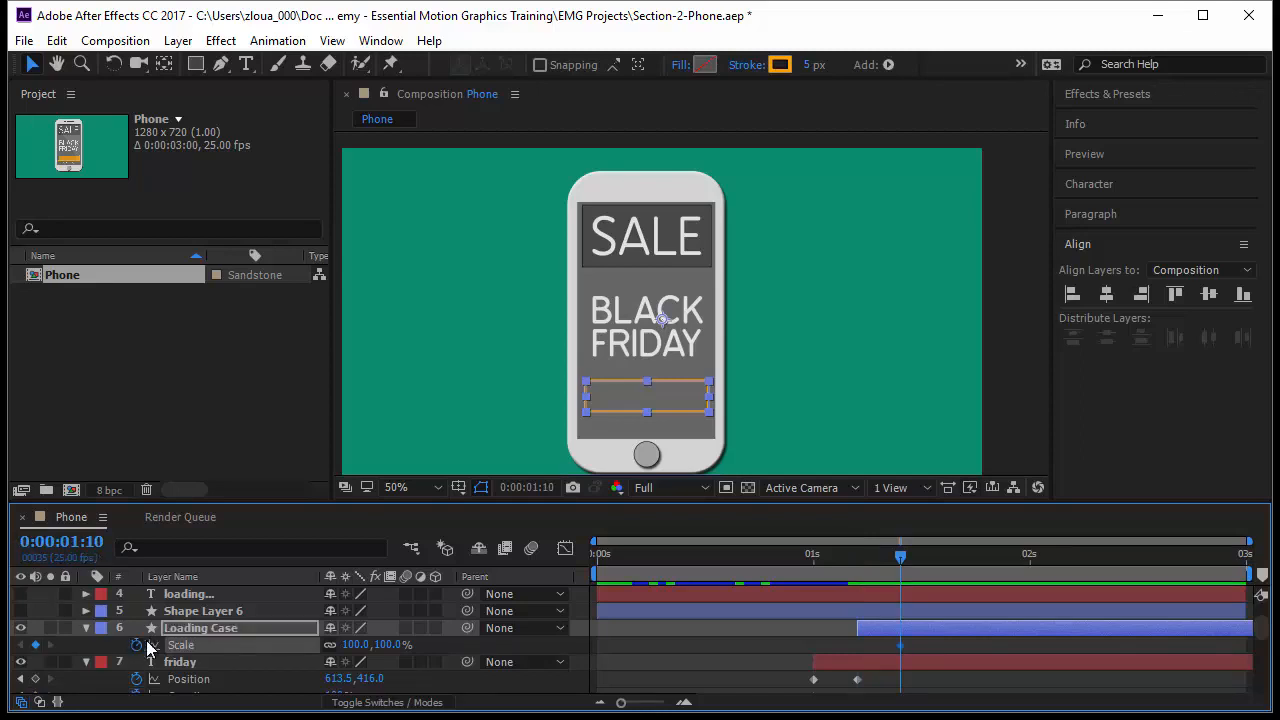
{"action": "left_click", "coordinate": [166, 65]}
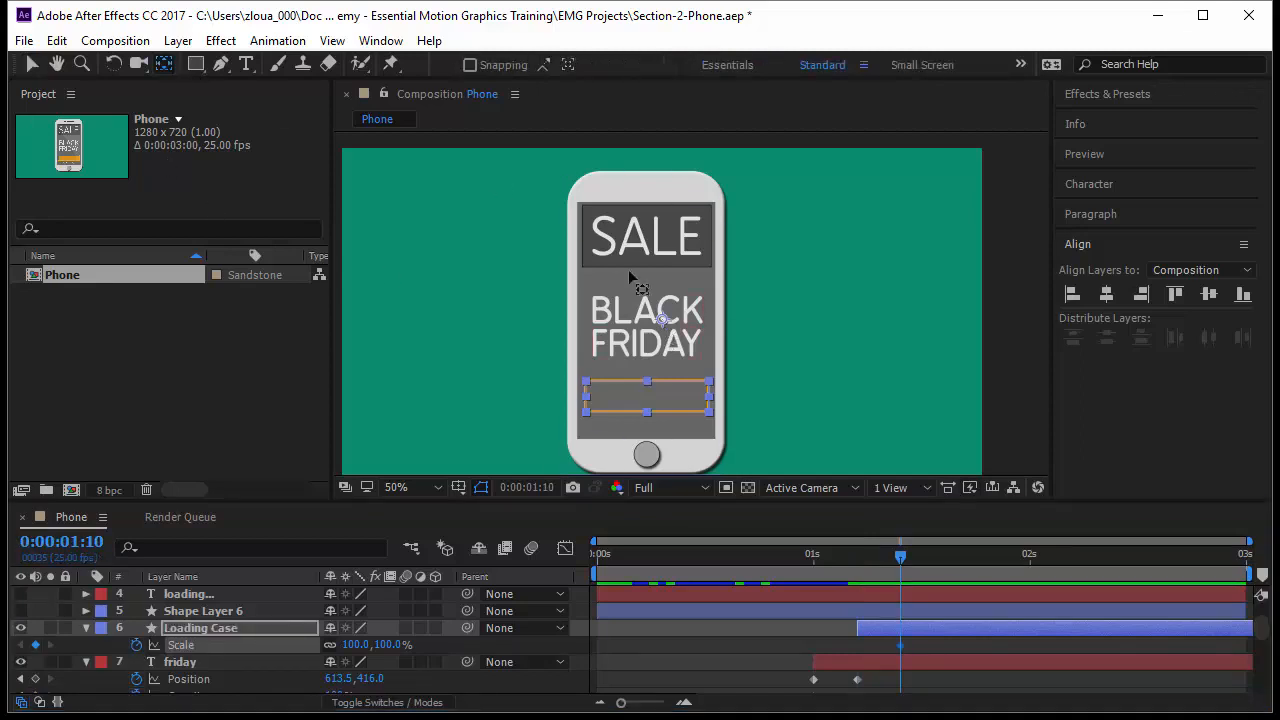
{"action": "left_click_drag", "start_coordinate": [665, 322], "coordinate": [589, 401]}
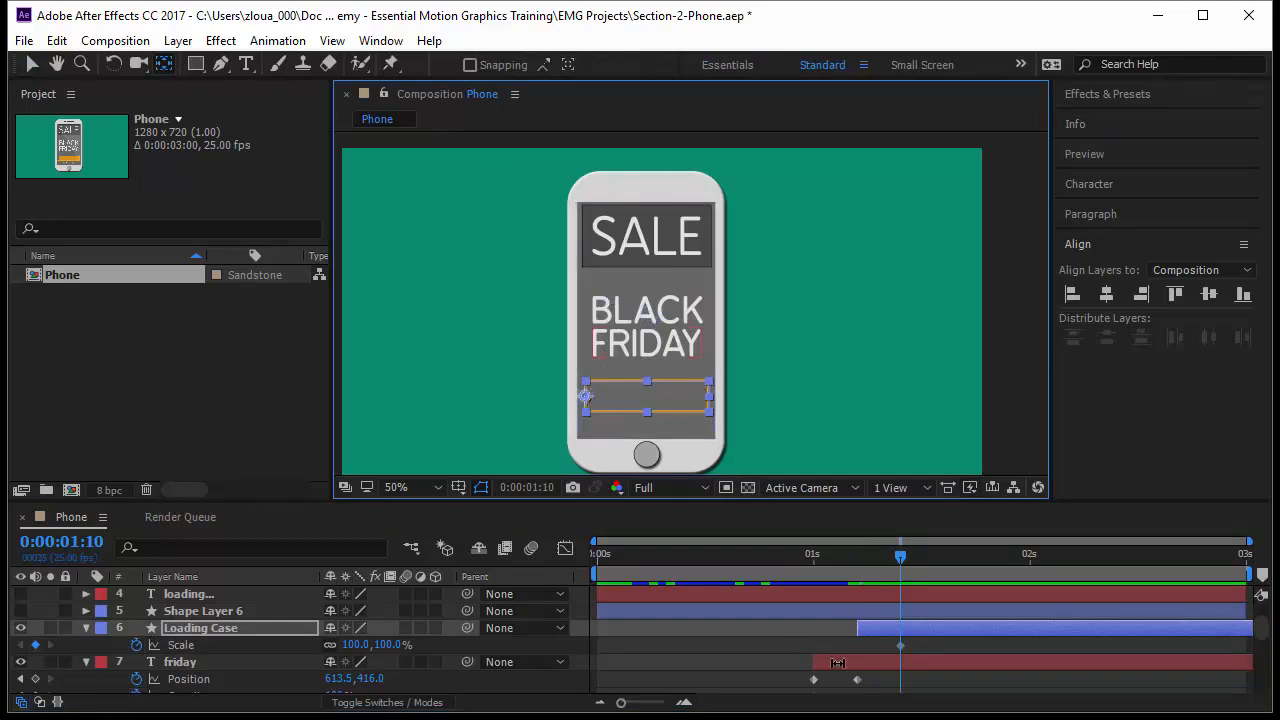
Step: At 0:00:01:05, unlink the Scale proportions of Loading Case and set its horizontal scale to 0%
{"action": "left_click_drag", "start_coordinate": [899, 558], "coordinate": [858, 573]}
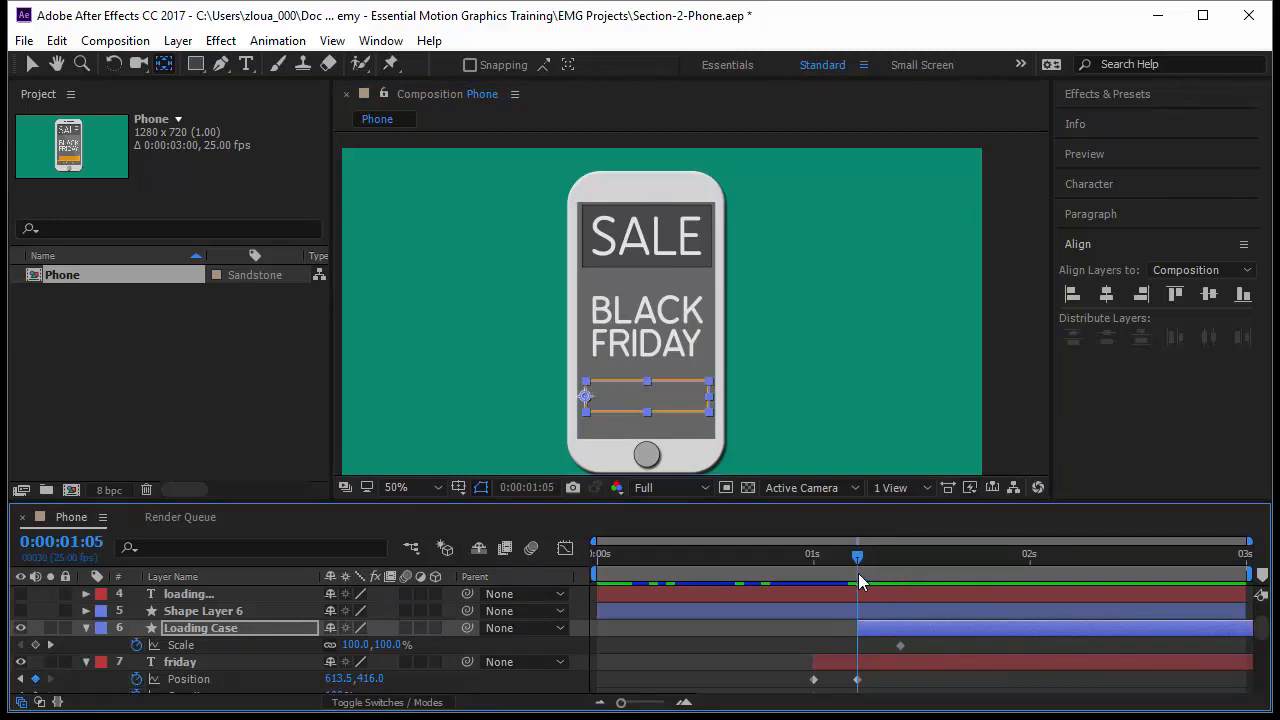
{"action": "left_click_drag", "start_coordinate": [358, 645], "coordinate": [303, 655]}
{"action": "left_click", "coordinate": [350, 645]}
{"action": "type", "text": "0"}
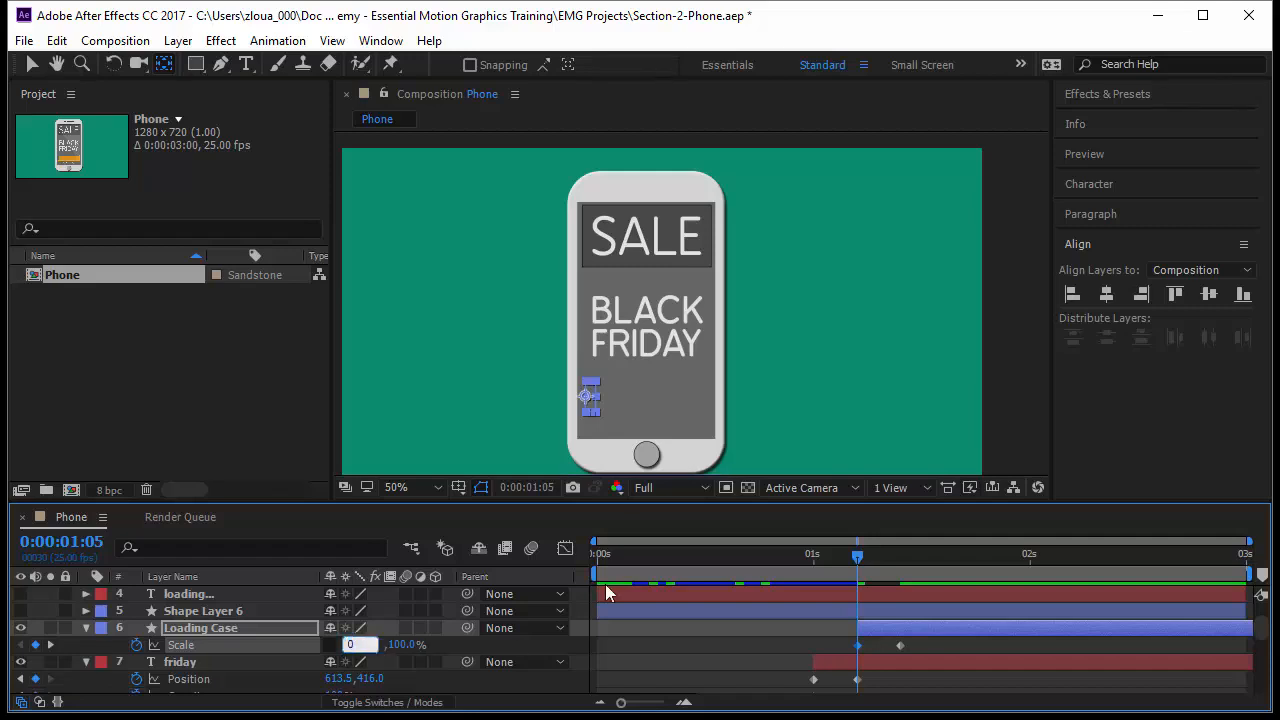
{"action": "key", "text": "Return"}
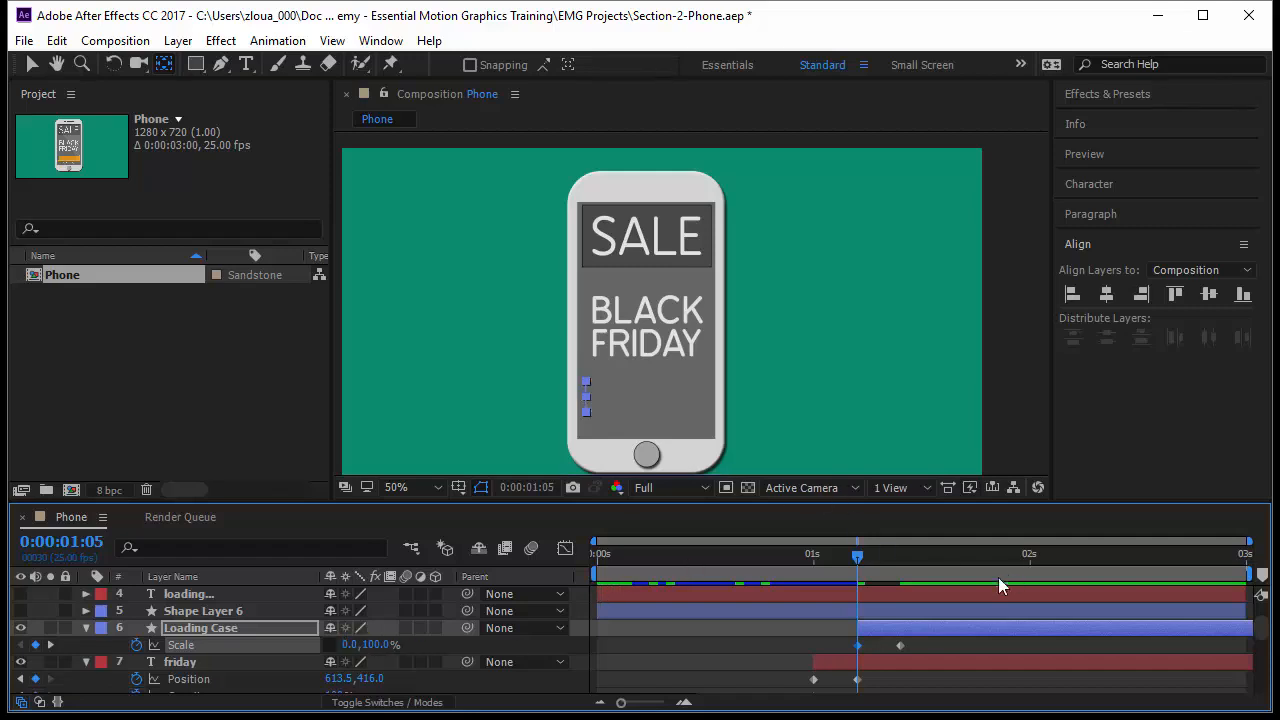
Step: At 0:00:01:10, make Shape Layer 6 visible and move its anchor point to the middle of the orange bar's left edge
{"action": "left_click_drag", "start_coordinate": [854, 560], "coordinate": [895, 575]}
{"action": "left_click", "coordinate": [240, 610]}
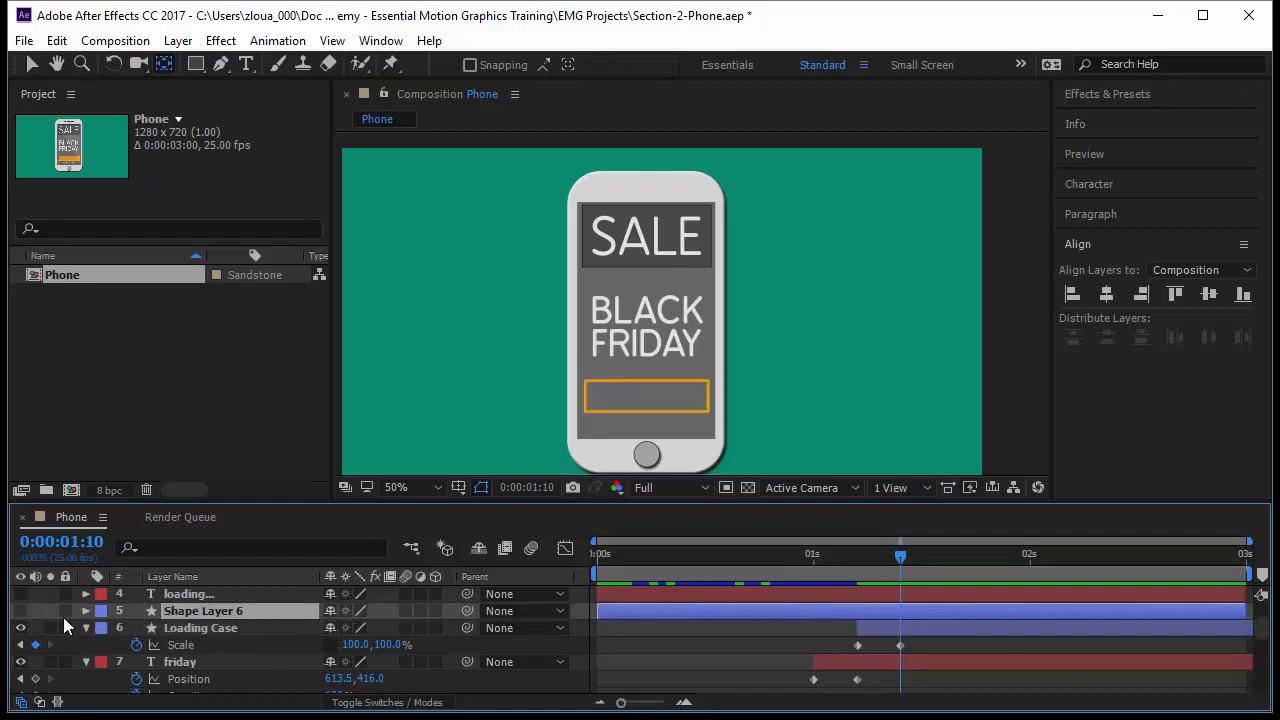
{"action": "left_click", "coordinate": [20, 611]}
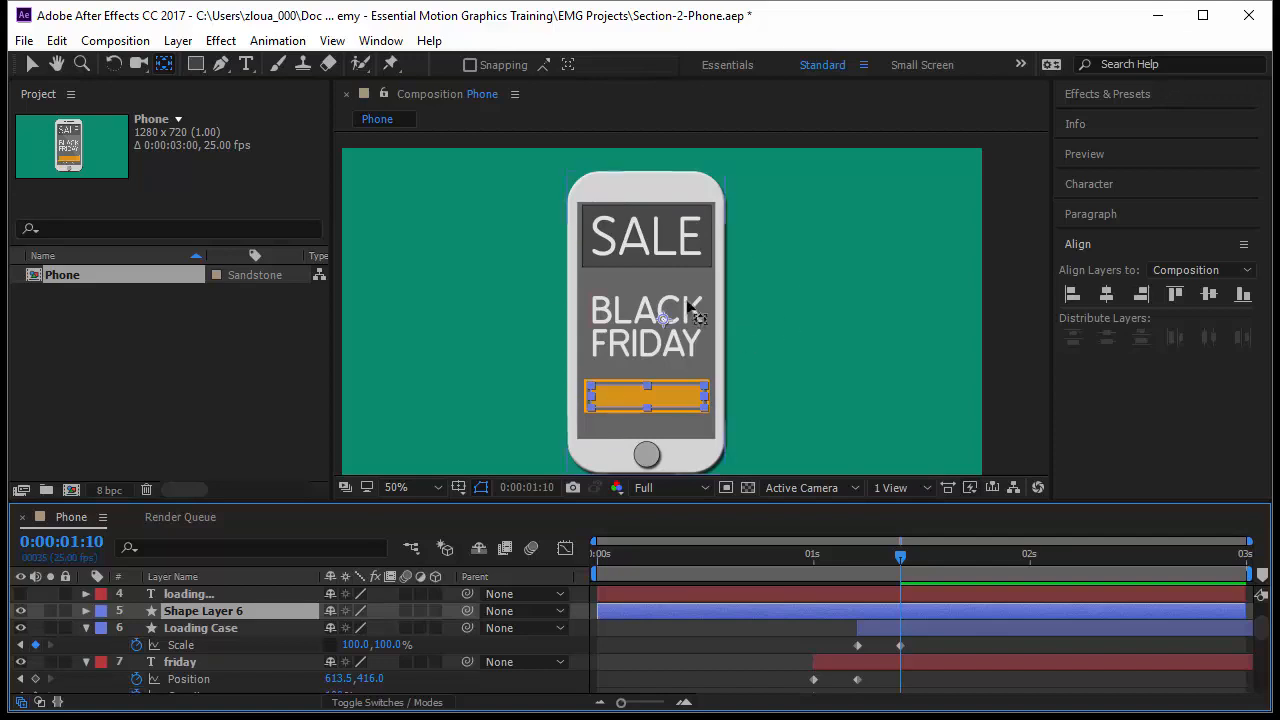
{"action": "left_click_drag", "start_coordinate": [664, 320], "coordinate": [593, 400]}
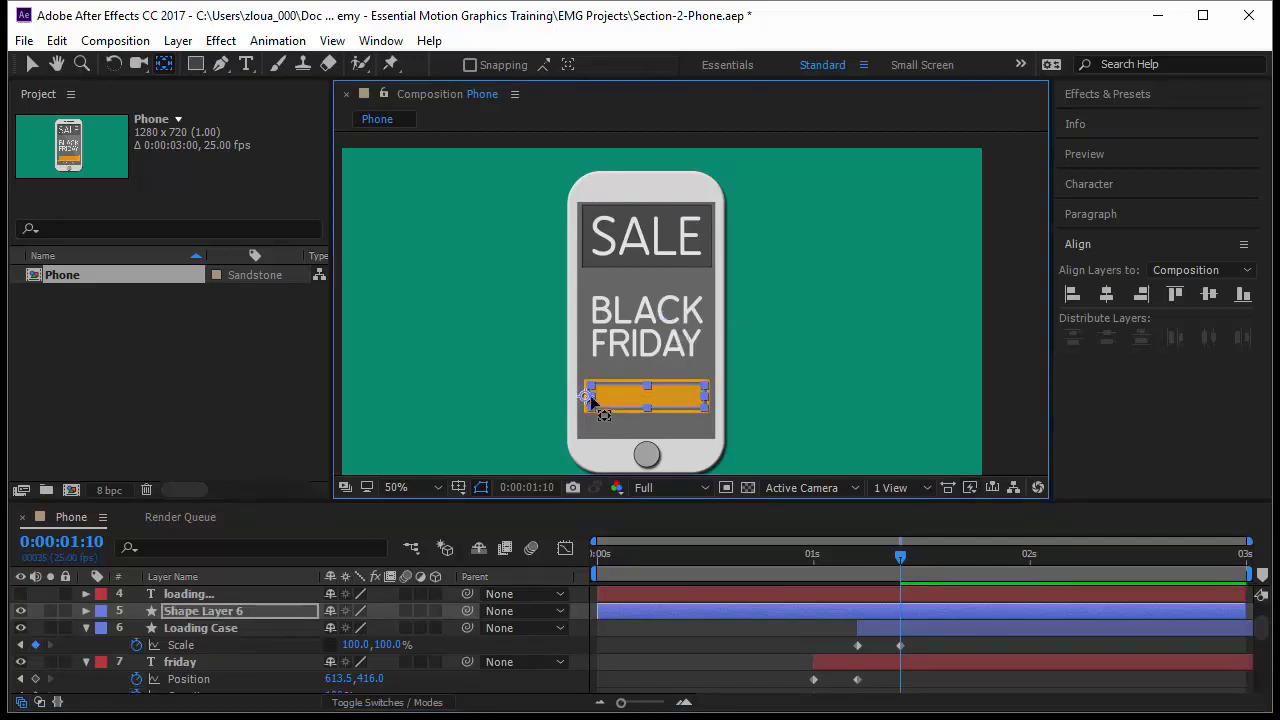
{"action": "key", "text": "slash"}
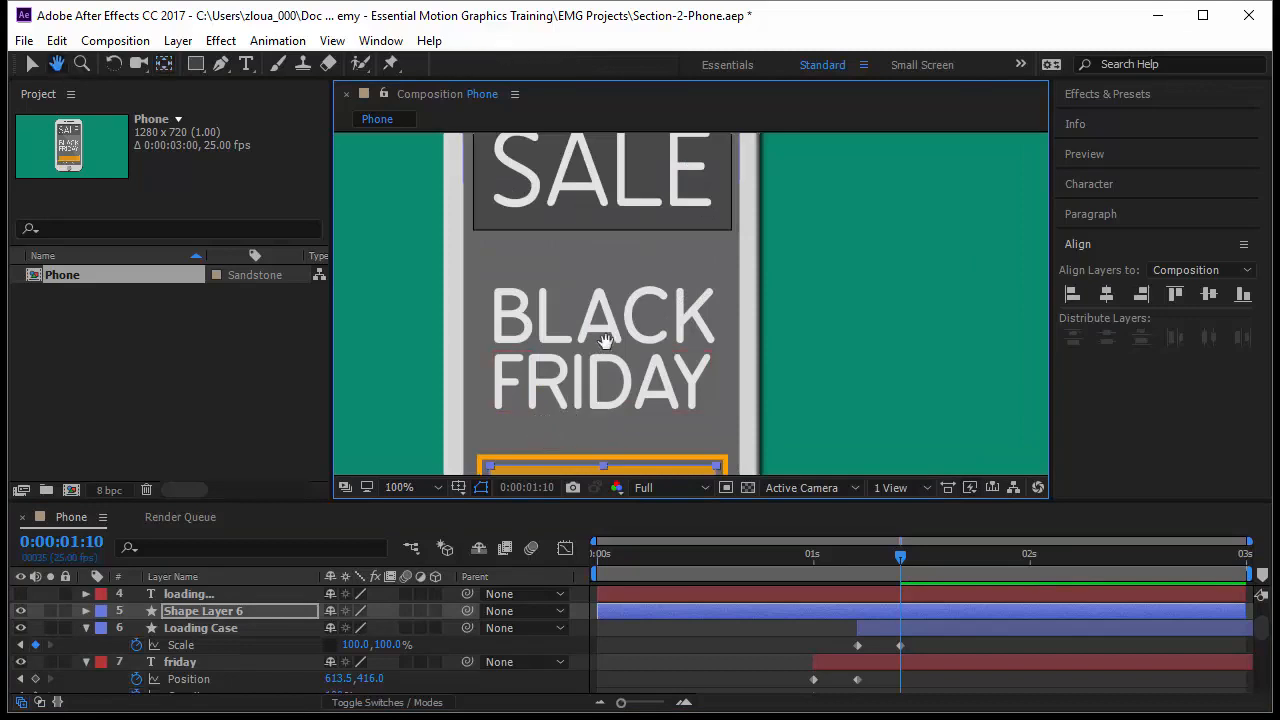
{"action": "left_click_drag", "start_coordinate": [535, 422], "coordinate": [613, 310]}
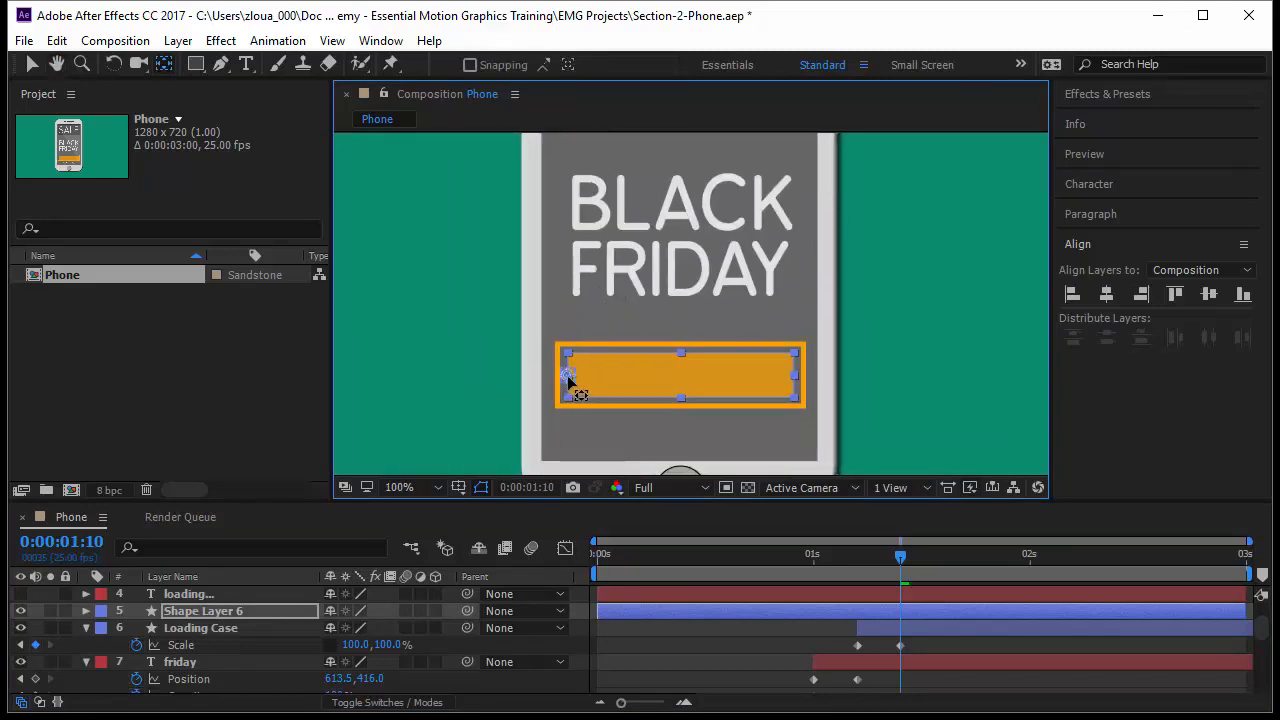
Step: Shift Shape Layer 6 in time so it starts at 0:00:01:10 and rename it Loading Bar
{"action": "key", "text": "v"}
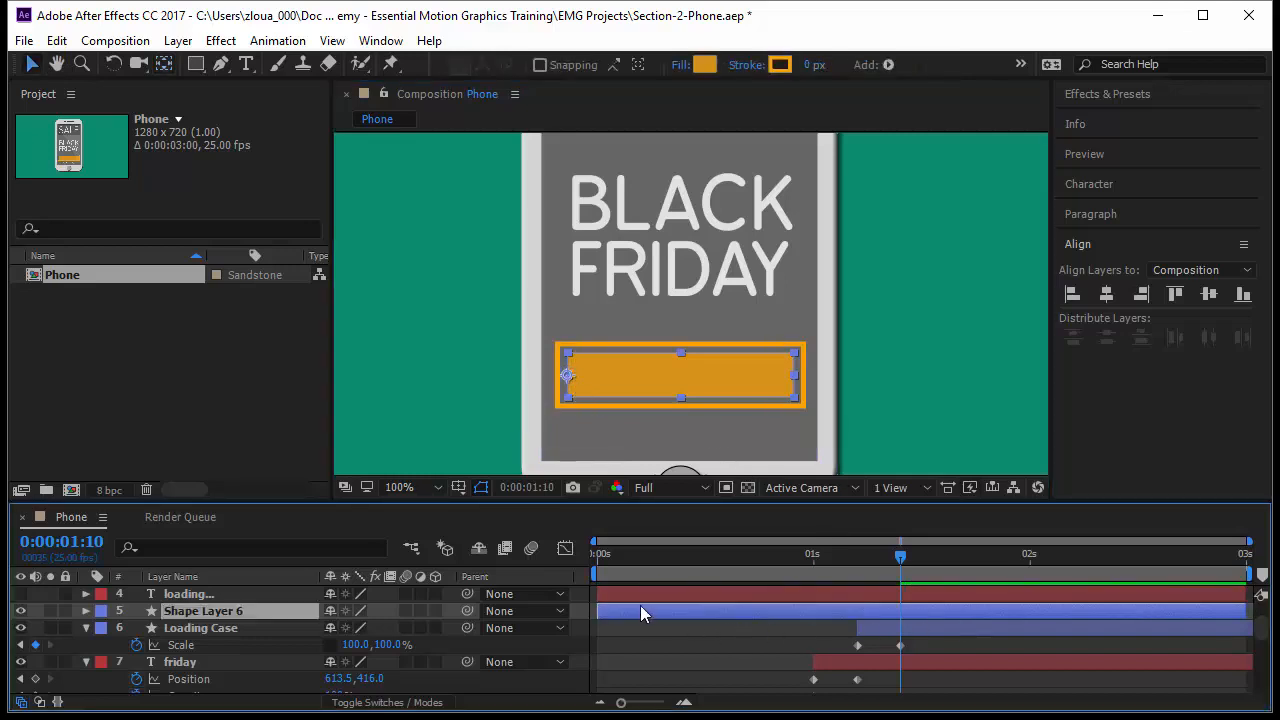
{"action": "left_click_drag", "start_coordinate": [635, 609], "coordinate": [940, 613]}
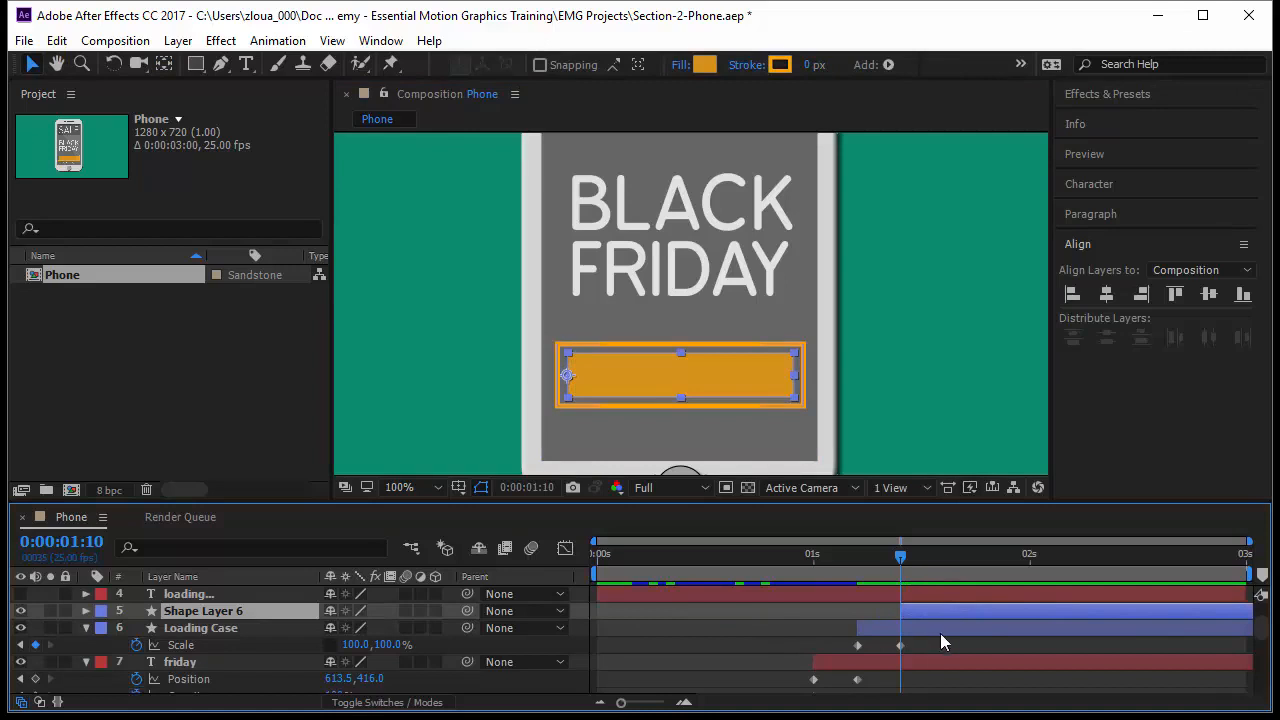
{"action": "key", "text": "Return"}
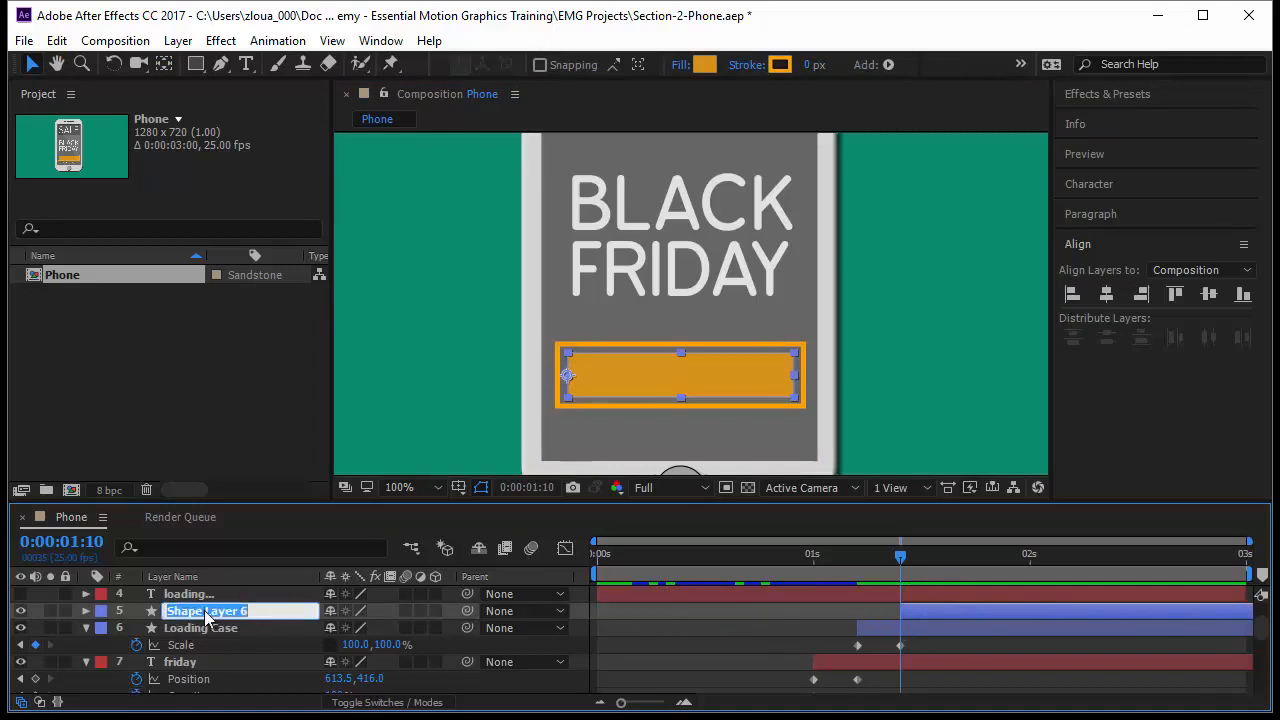
{"action": "type", "text": "Loading Bar"}
{"action": "key", "text": "Return"}
Step: Add a Scale keyframe to the Loading Bar layer five frames further on, at 0:00:01:15
{"action": "key", "text": "s"}
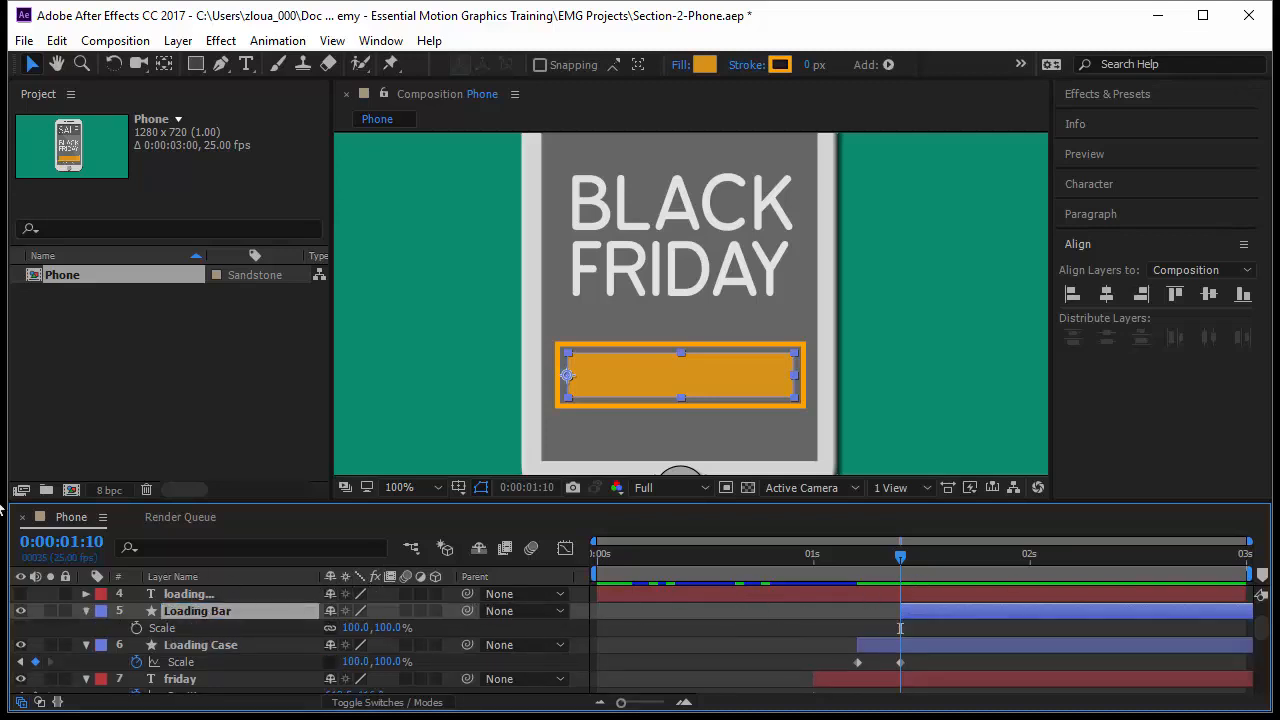
{"action": "left_click", "coordinate": [95, 542]}
{"action": "type", "text": "+5"}
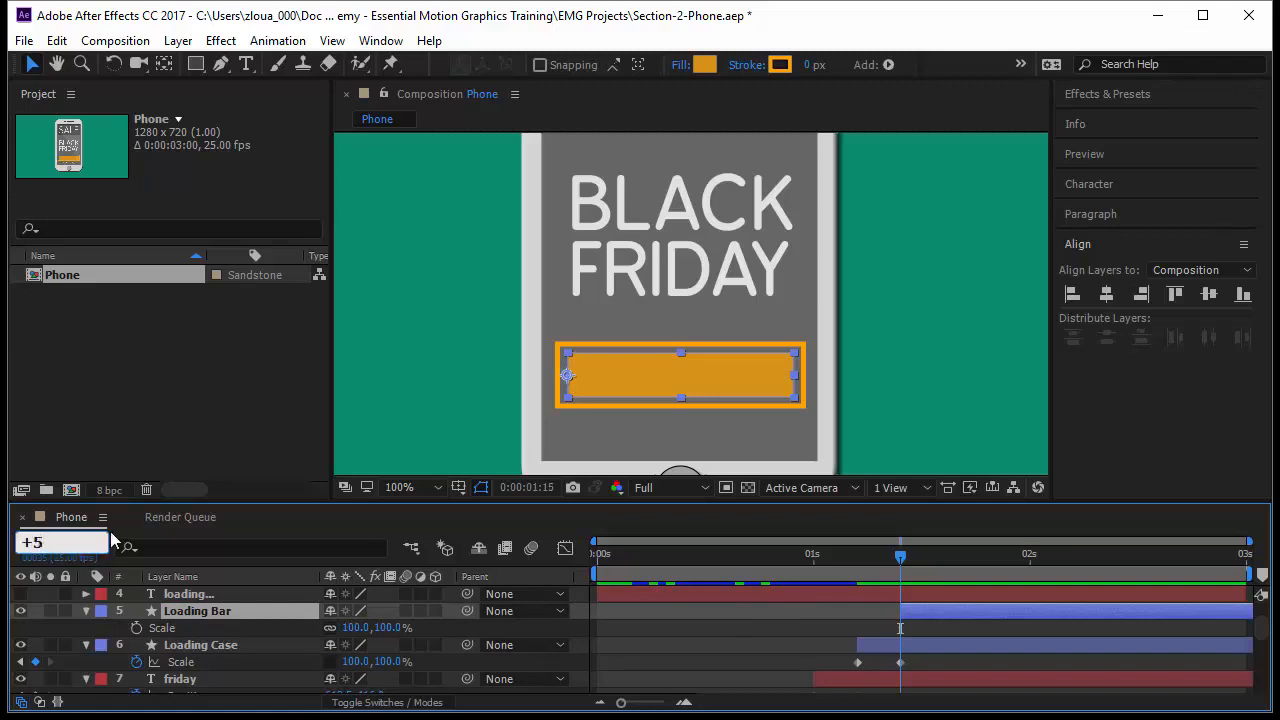
{"action": "key", "text": "Return"}
{"action": "left_click", "coordinate": [136, 628]}
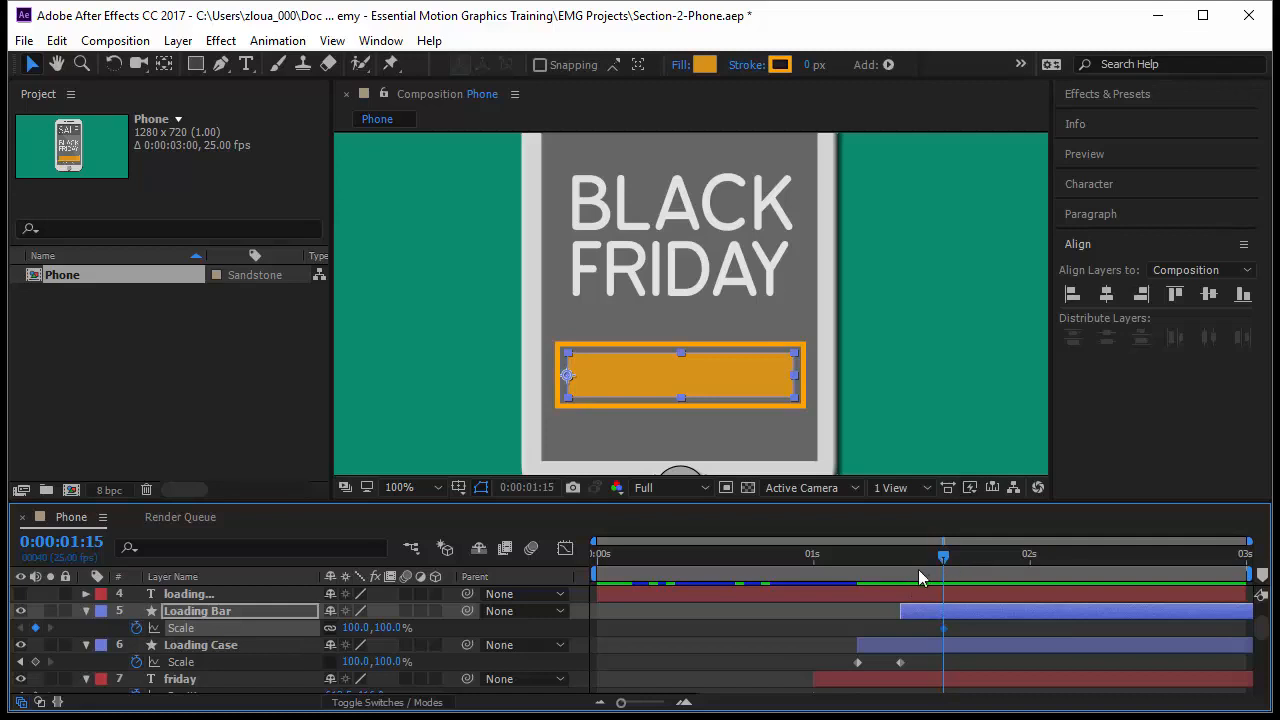
Step: At 0:00:01:10, unlink the Scale proportions of Loading Bar and set its horizontal scale to 0%
{"action": "left_click_drag", "start_coordinate": [918, 577], "coordinate": [900, 587]}
{"action": "left_click", "coordinate": [355, 628]}
{"action": "type", "text": "0"}
{"action": "key", "text": "Return"}
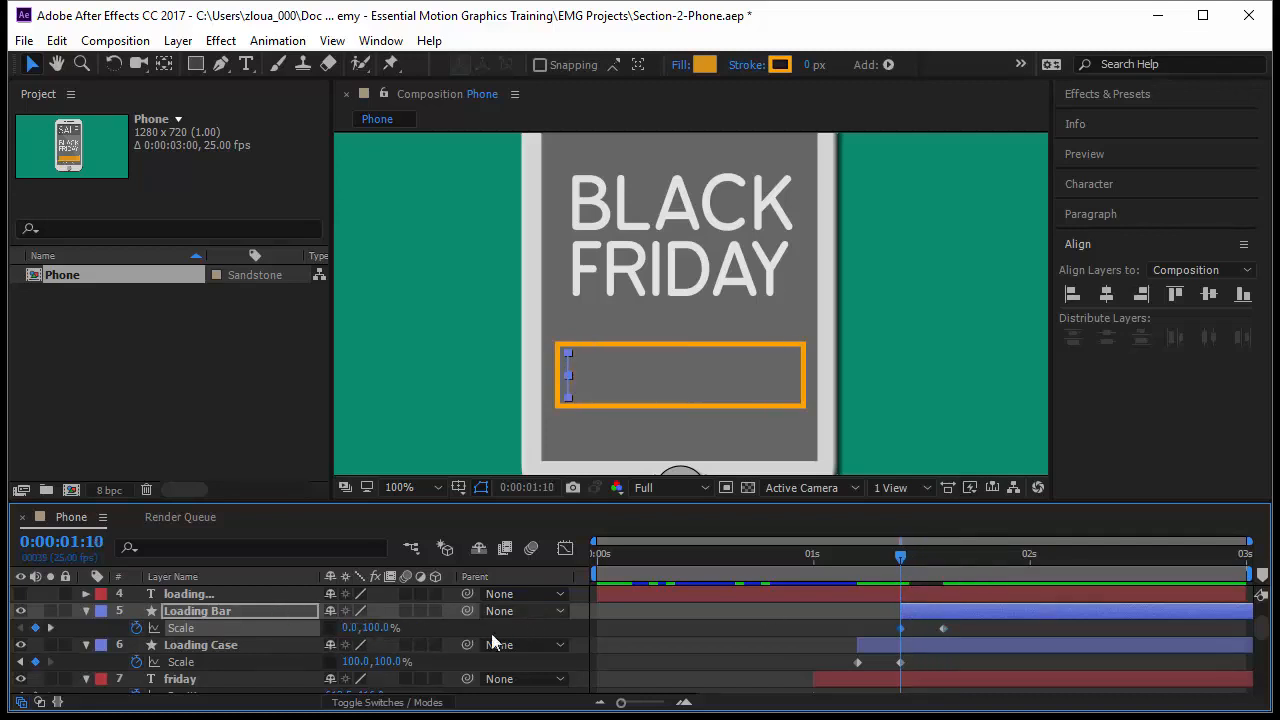
Step: Set the Loading Bar's horizontal scale to 37% at 0:00:01:15 and to 100% at 0:00:02:24
{"action": "left_click_drag", "start_coordinate": [904, 573], "coordinate": [943, 586]}
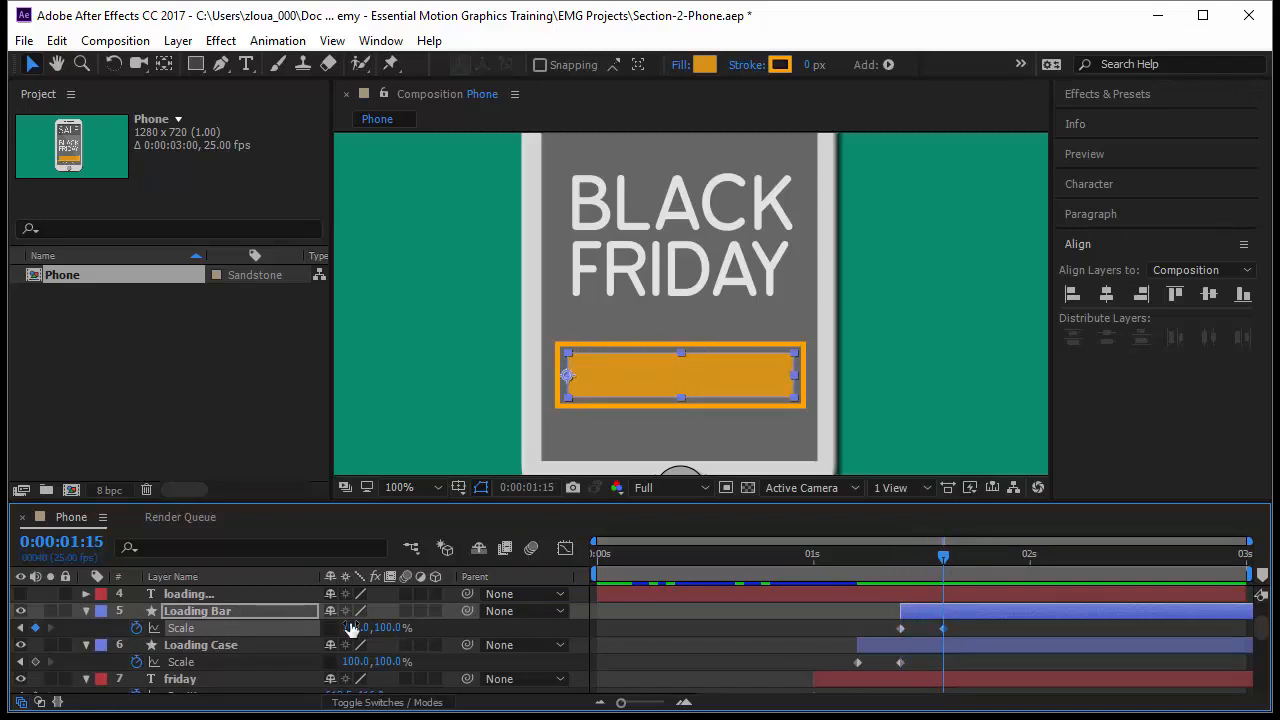
{"action": "left_click_drag", "start_coordinate": [352, 627], "coordinate": [297, 635]}
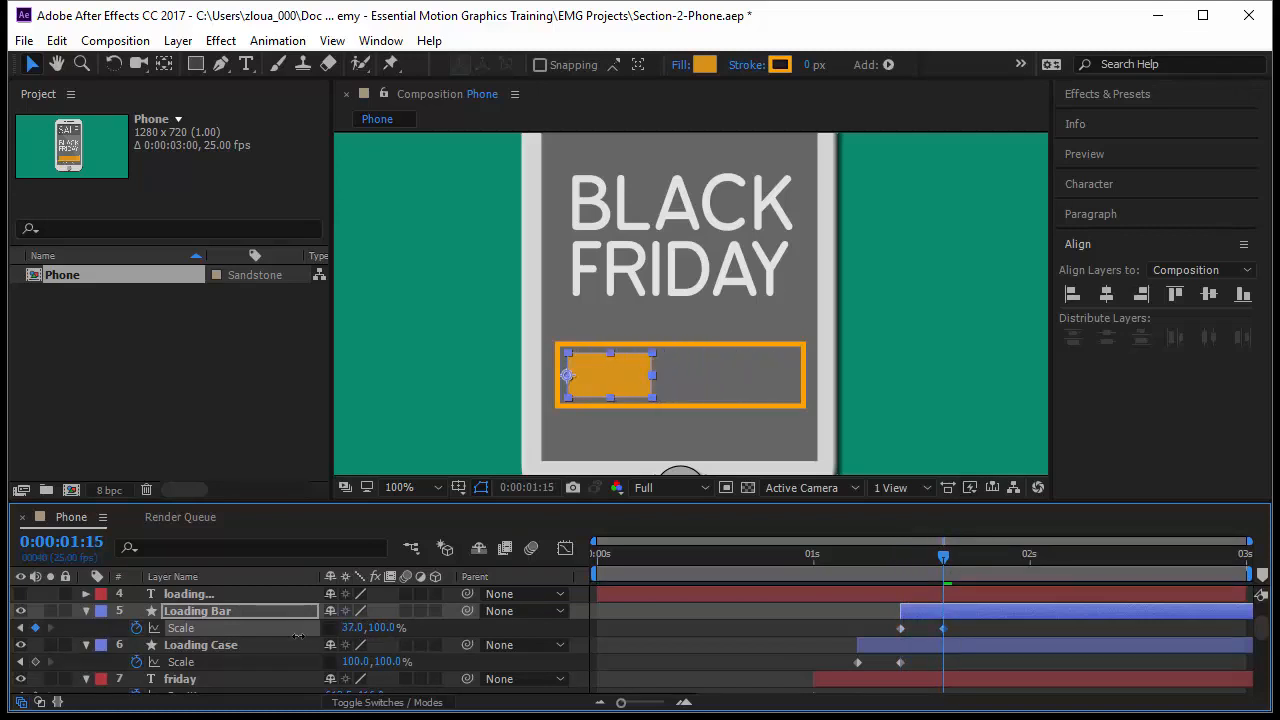
{"action": "left_click_drag", "start_coordinate": [942, 557], "coordinate": [1249, 602]}
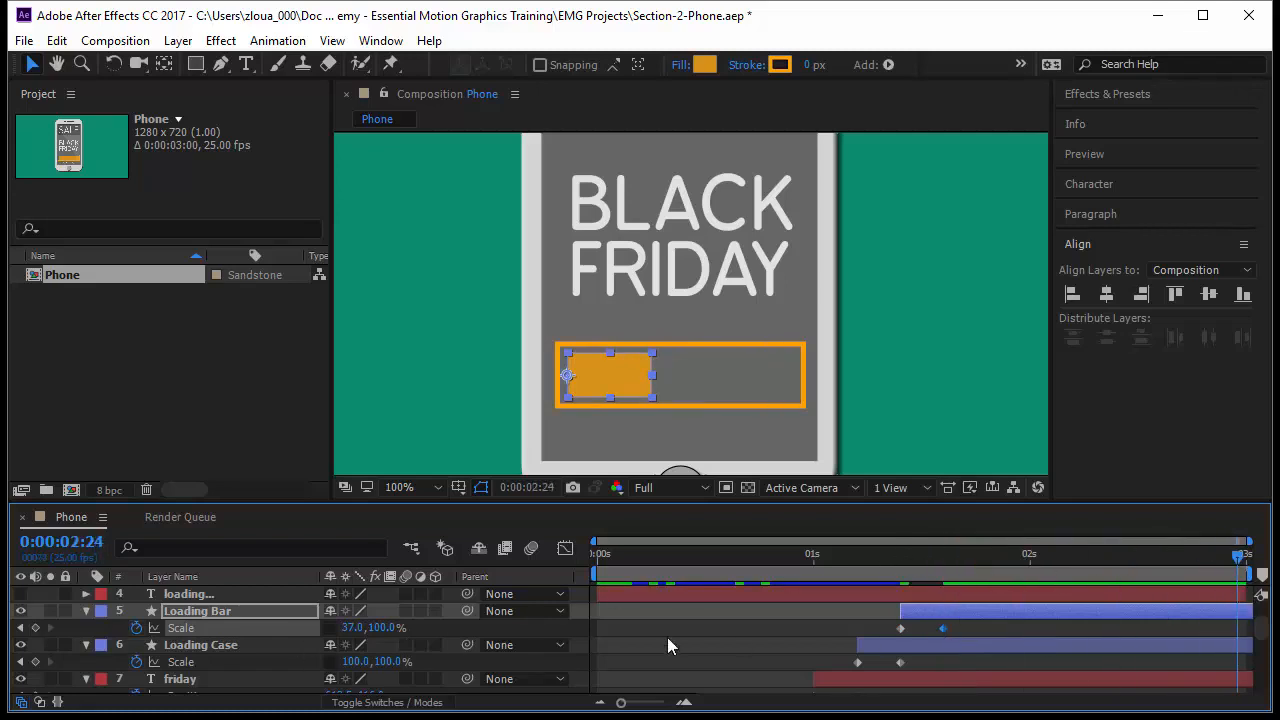
{"action": "left_click", "coordinate": [352, 627]}
{"action": "key", "text": "Return"}
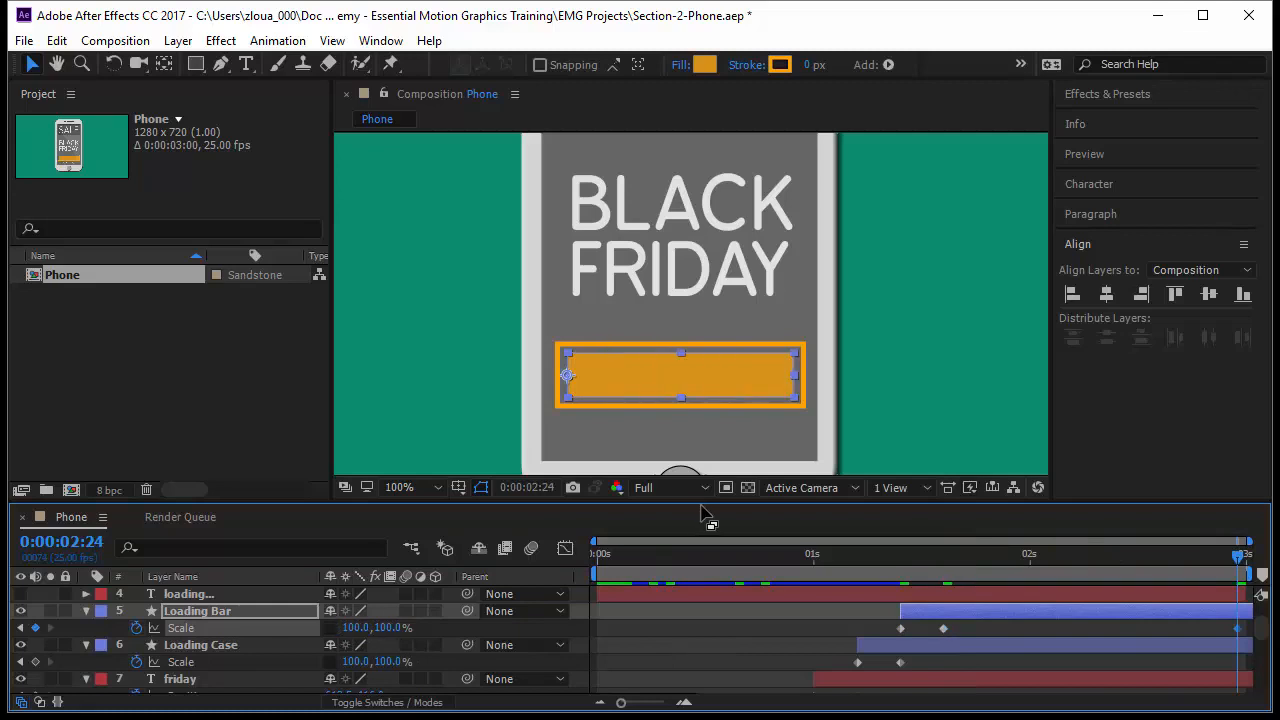
Step: Preview the animation around the loading bar and from the start to check how the outline and bar grow in
{"action": "key", "text": "Page_Up"}
{"action": "left_click_drag", "start_coordinate": [1216, 565], "coordinate": [819, 623]}
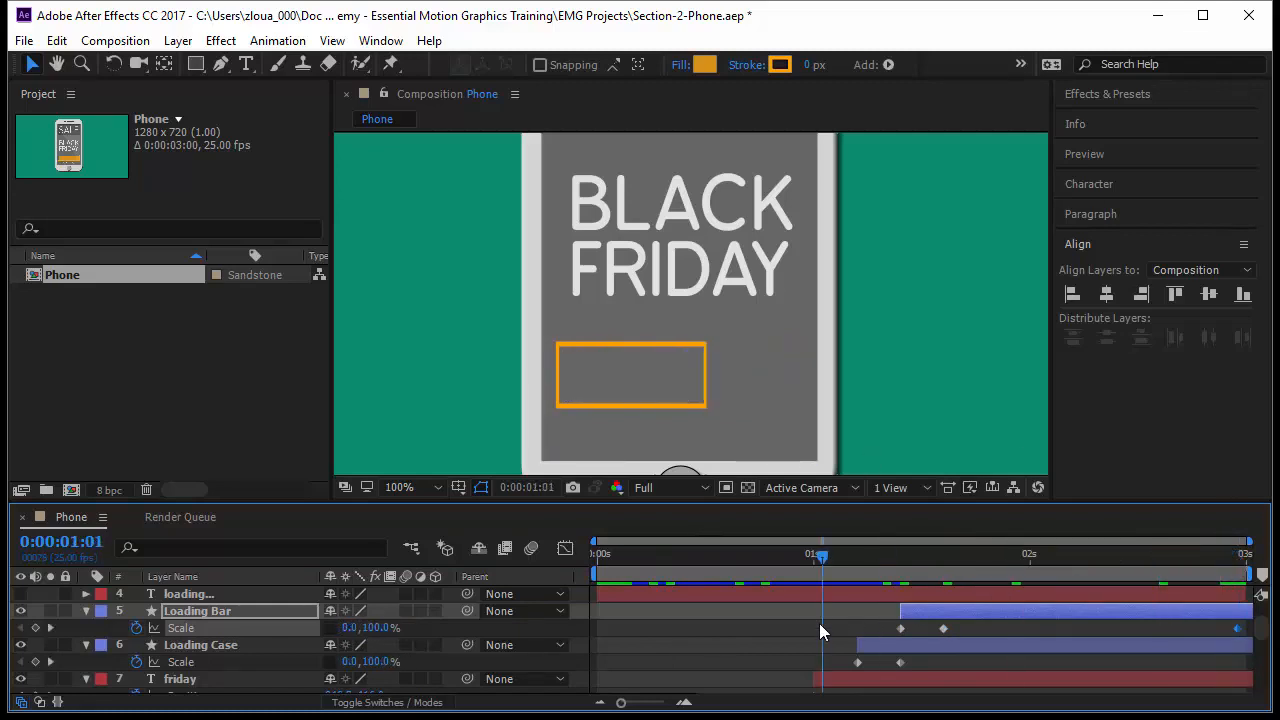
{"action": "key", "text": "space"}
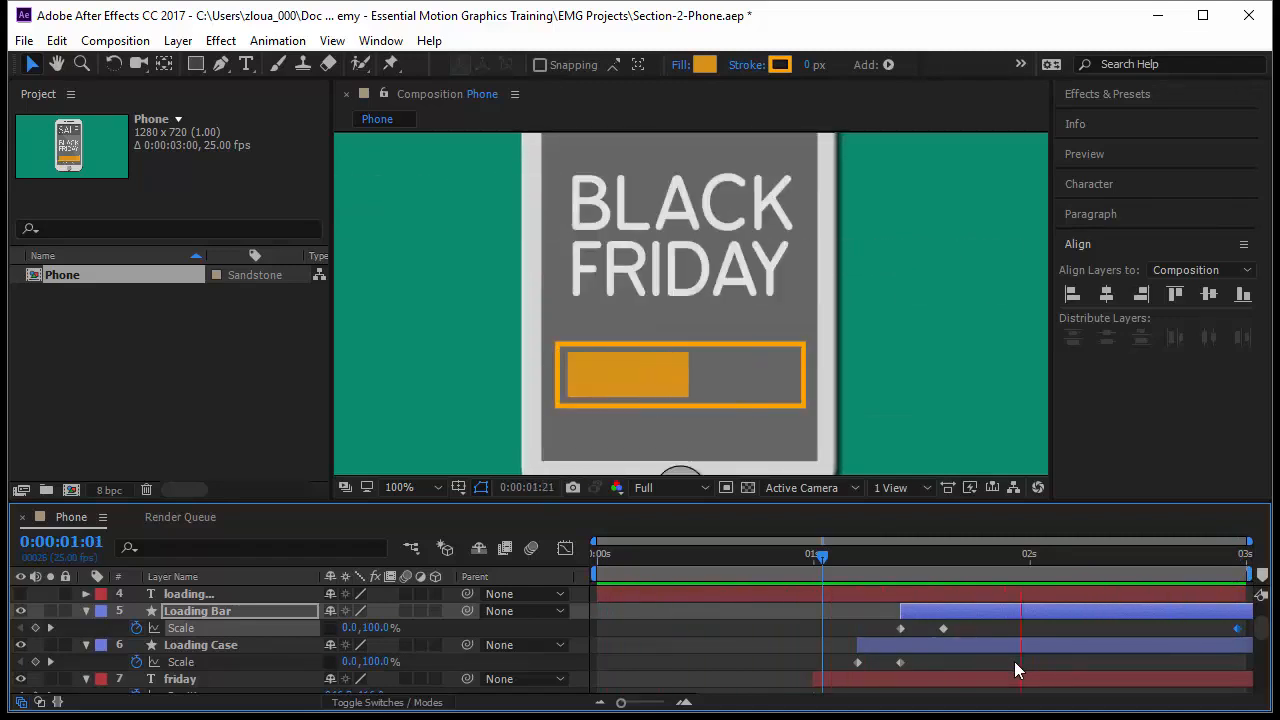
{"action": "left_click_drag", "start_coordinate": [822, 556], "coordinate": [580, 565]}
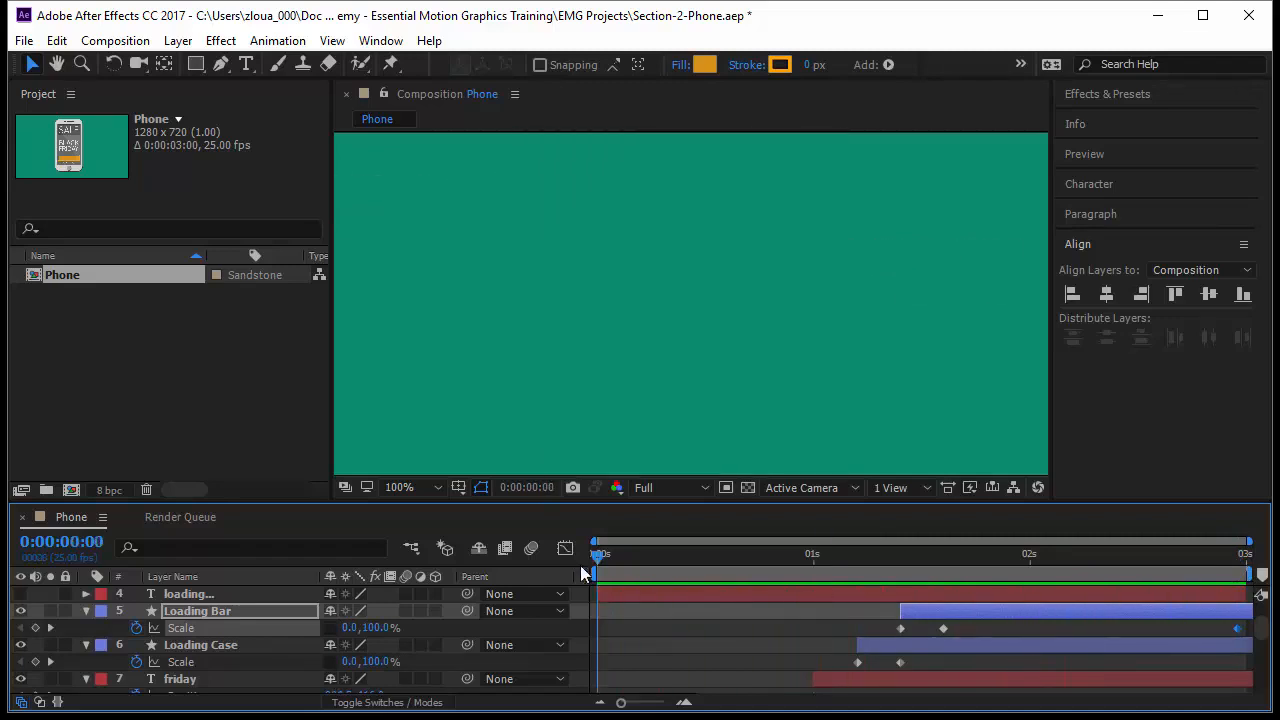
{"action": "key", "text": "space"}
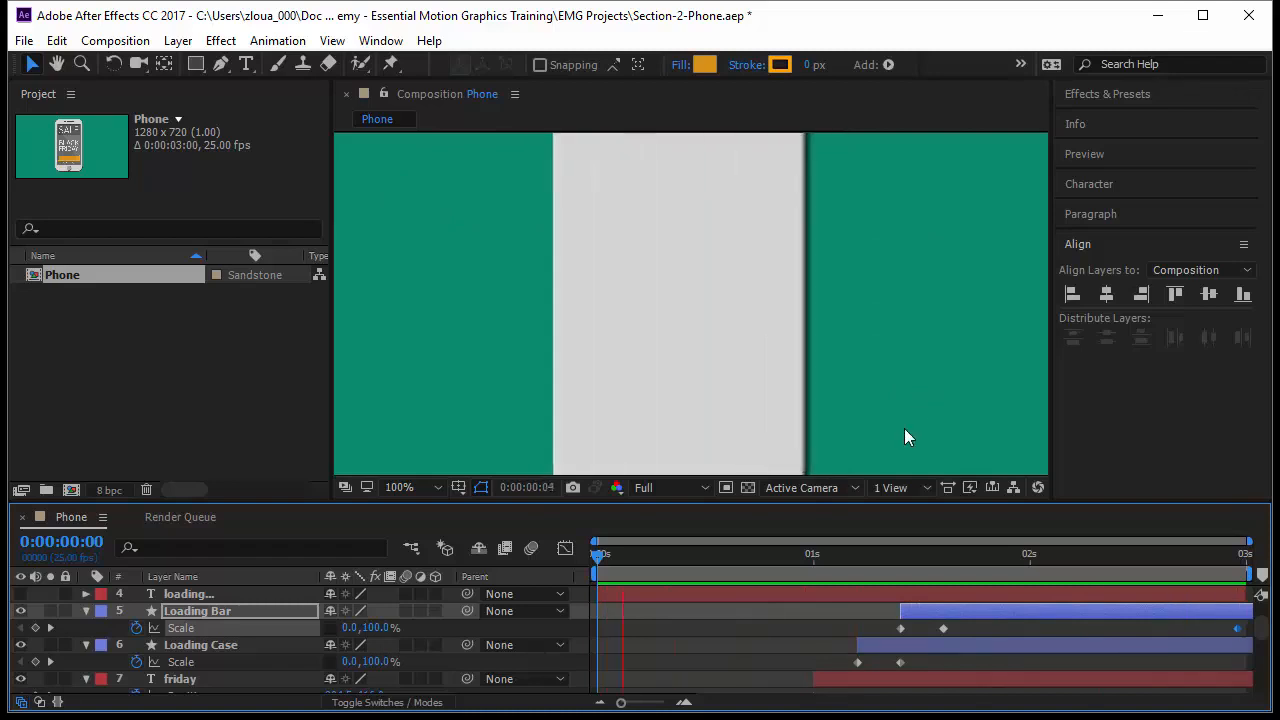
{"action": "left_click", "coordinate": [601, 554]}
Step: Make the loading... text layer visible and shift it in time so it starts at 0:00:01:10
{"action": "left_click", "coordinate": [472, 591]}
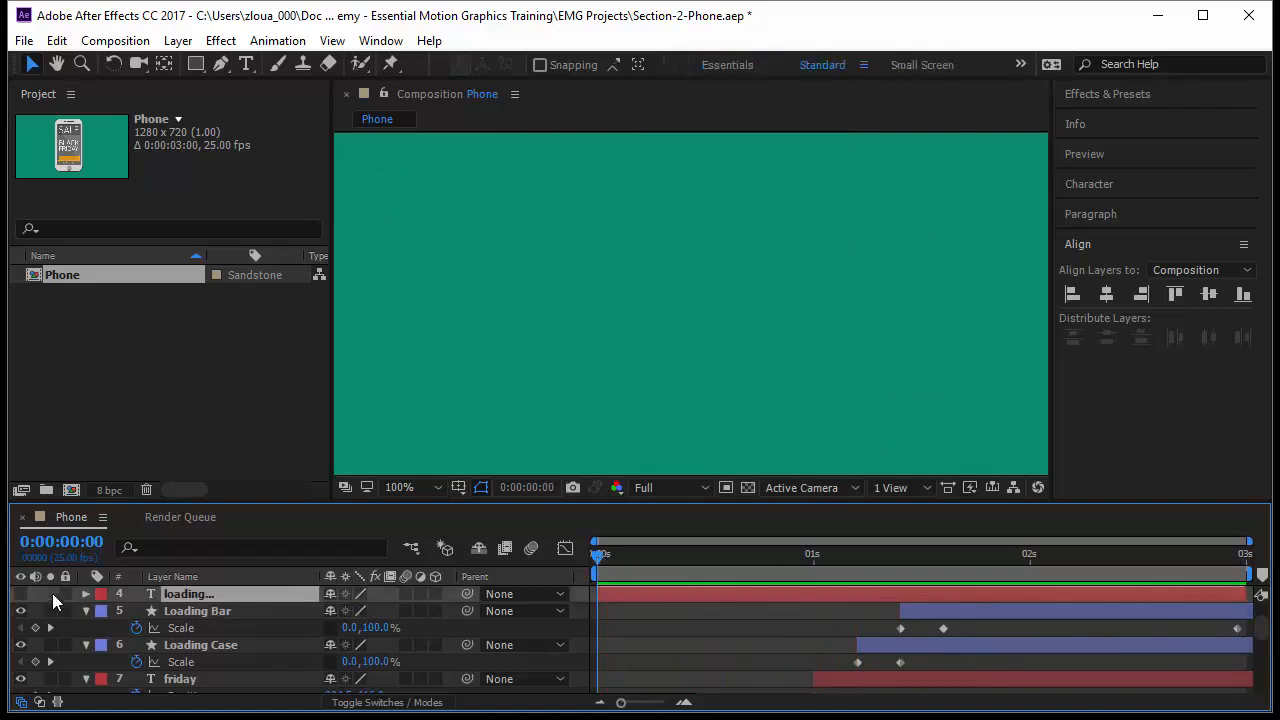
{"action": "left_click", "coordinate": [20, 594]}
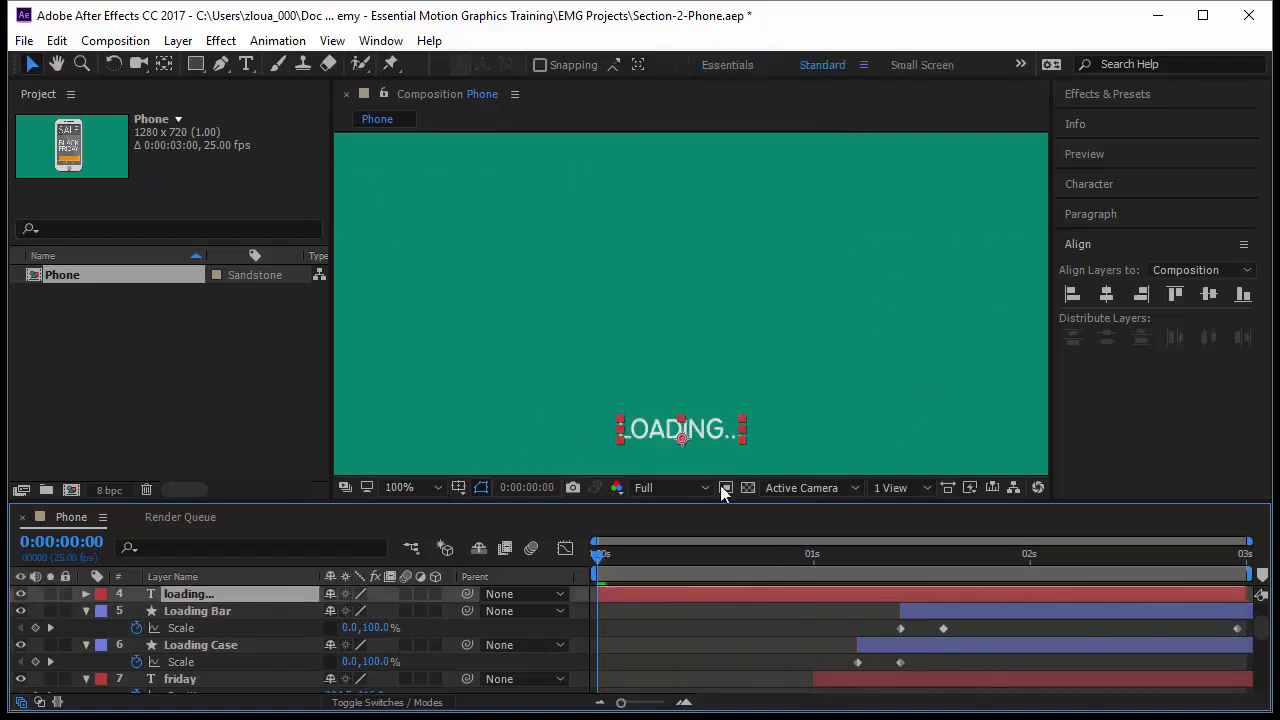
{"action": "left_click_drag", "start_coordinate": [602, 557], "coordinate": [947, 587]}
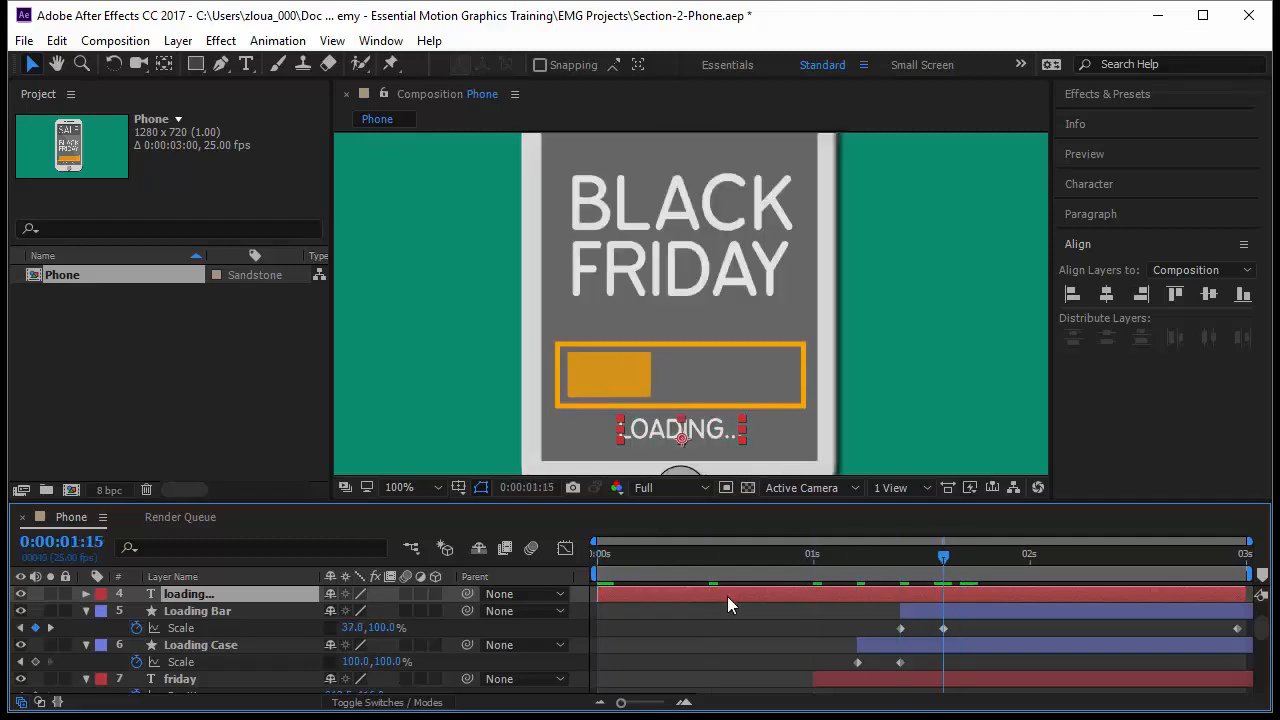
{"action": "left_click_drag", "start_coordinate": [727, 596], "coordinate": [1028, 601]}
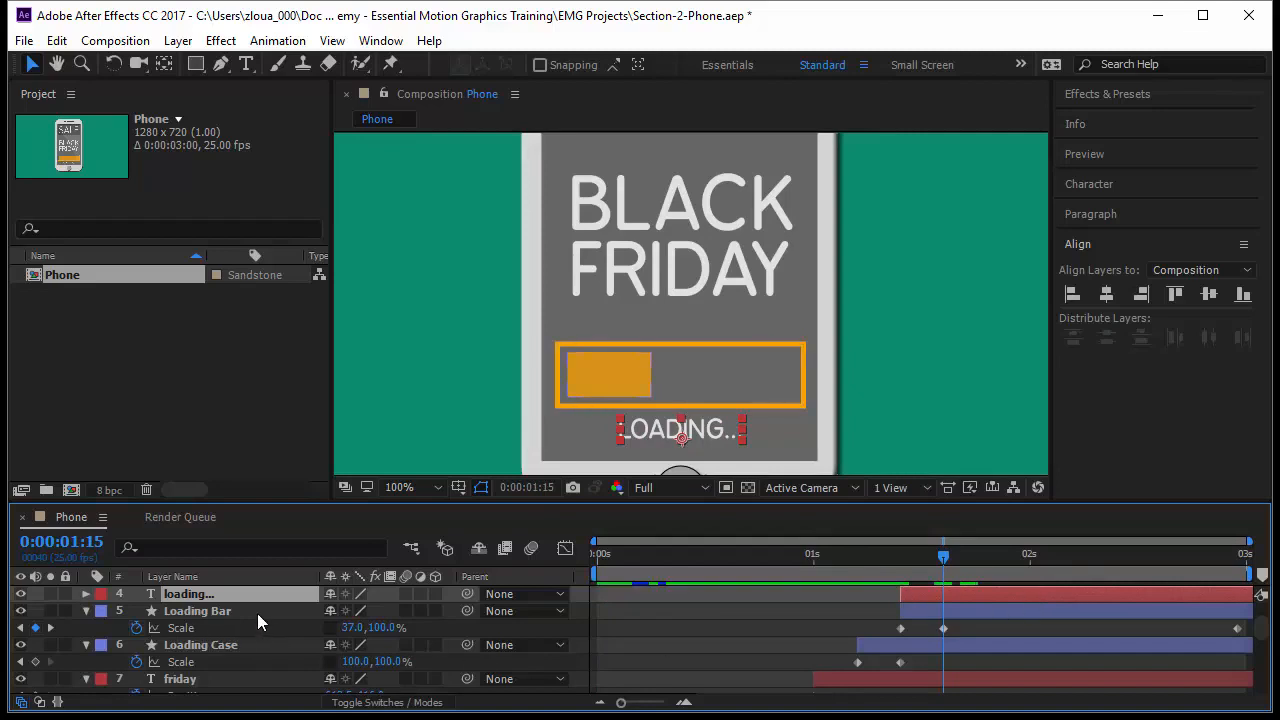
Step: At 0:00:01:10, add an Opacity keyframe to the loading... text layer and set it to 0%
{"action": "key", "text": "t"}
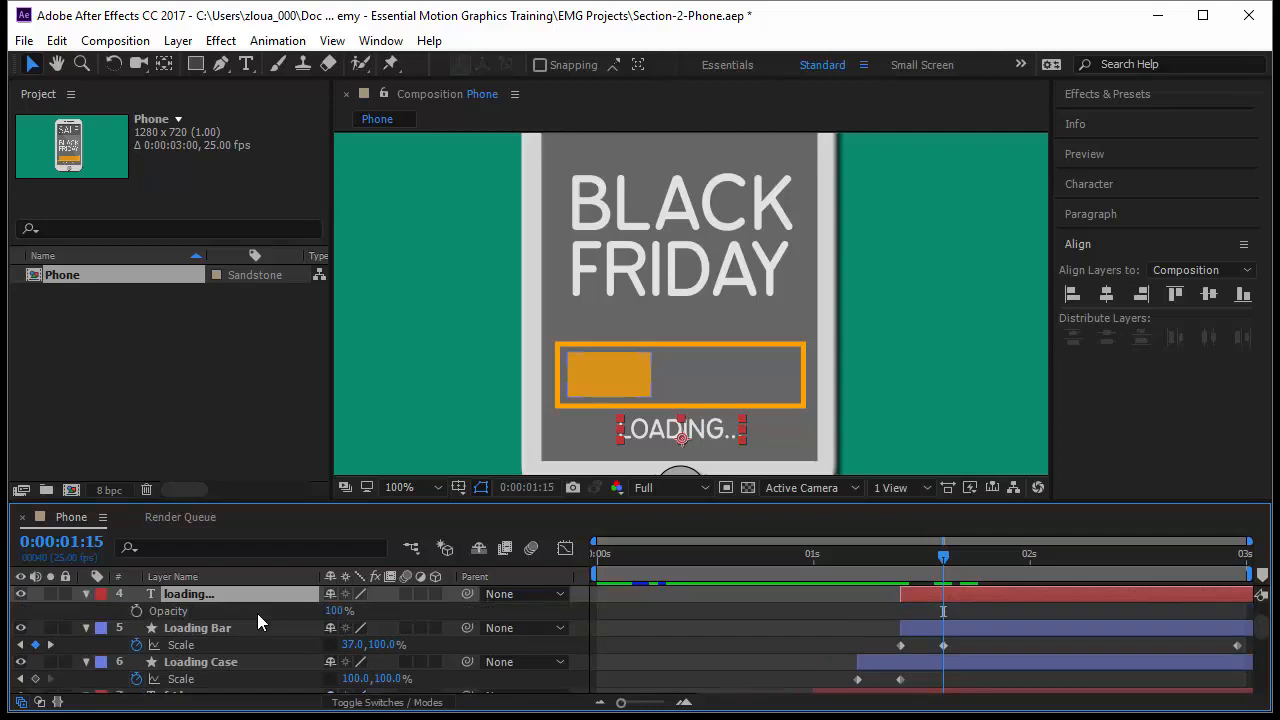
{"action": "left_click", "coordinate": [892, 560]}
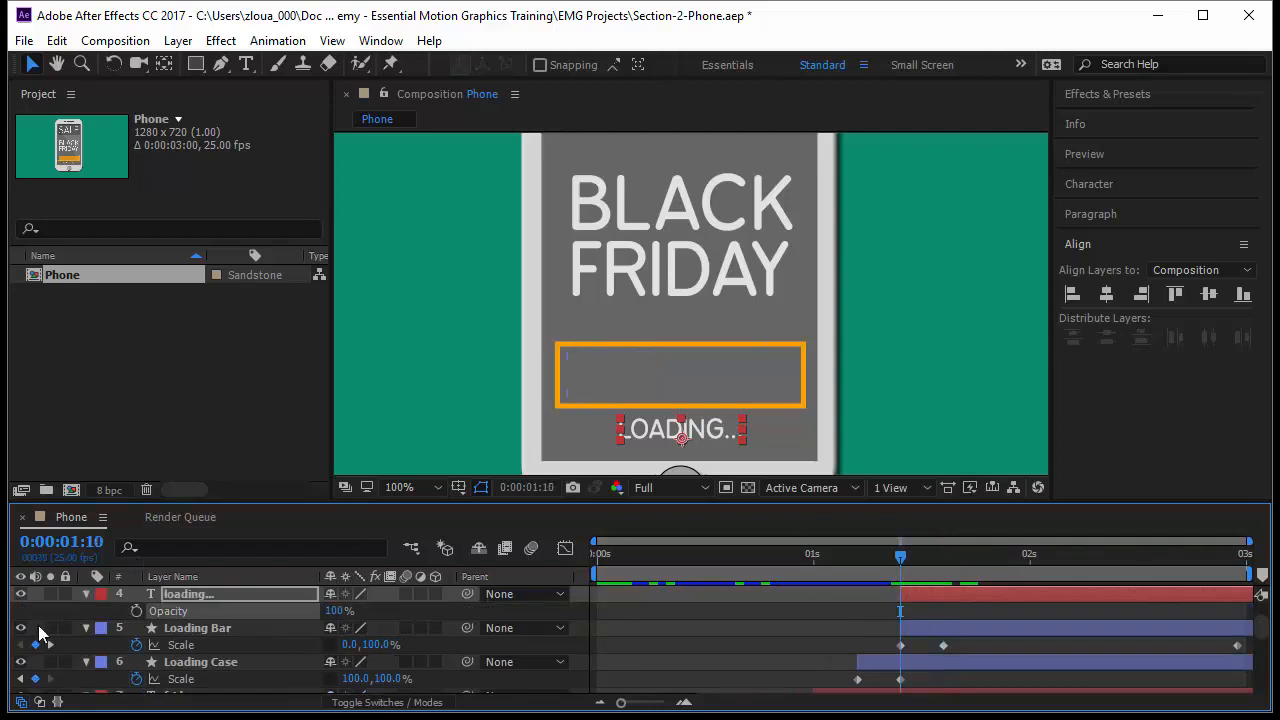
{"action": "left_click", "coordinate": [136, 611]}
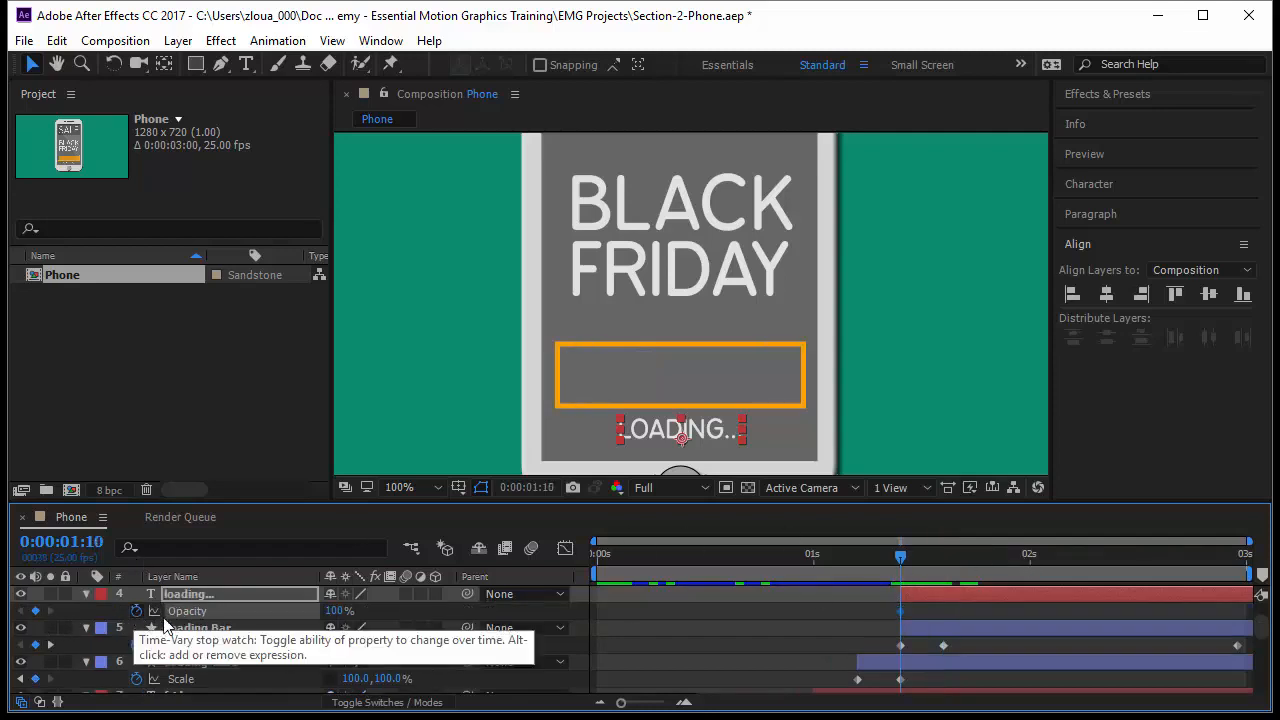
{"action": "left_click", "coordinate": [335, 611]}
{"action": "key", "text": "Return"}
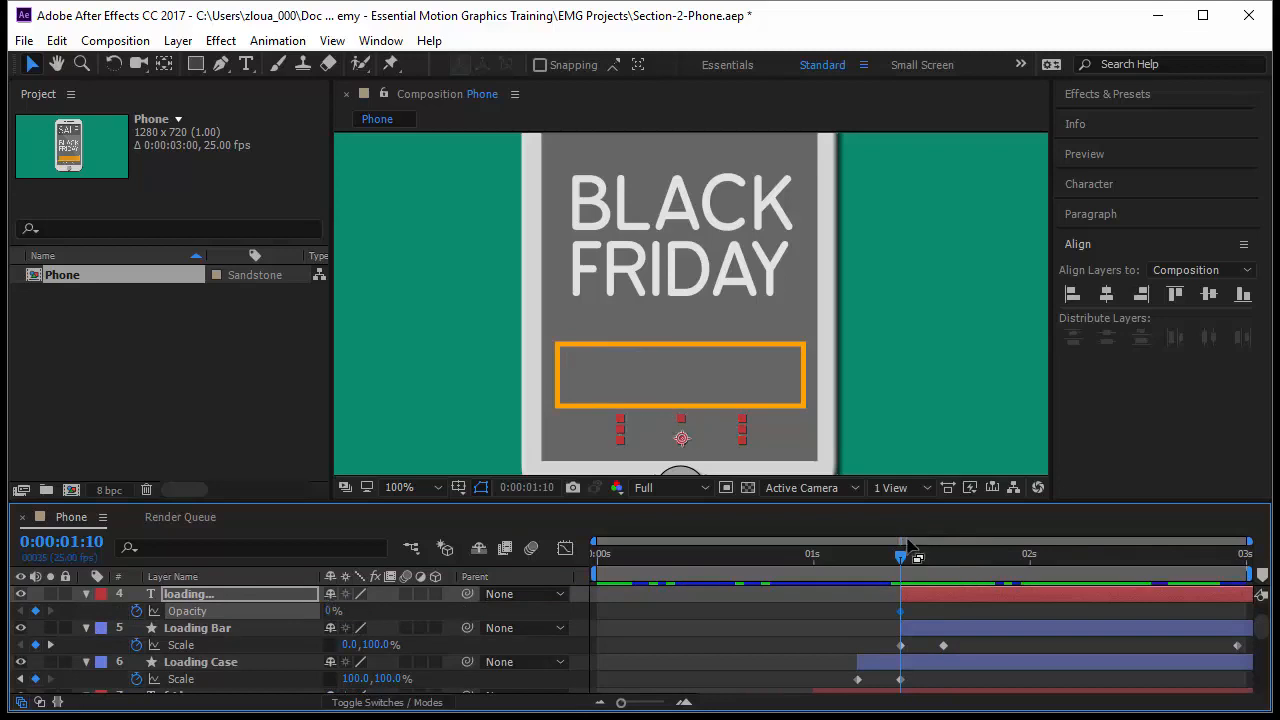
Step: Set the loading... layer's Opacity to 100% at 0:00:01:12
{"action": "left_click", "coordinate": [917, 560]}
{"action": "left_click", "coordinate": [927, 569]}
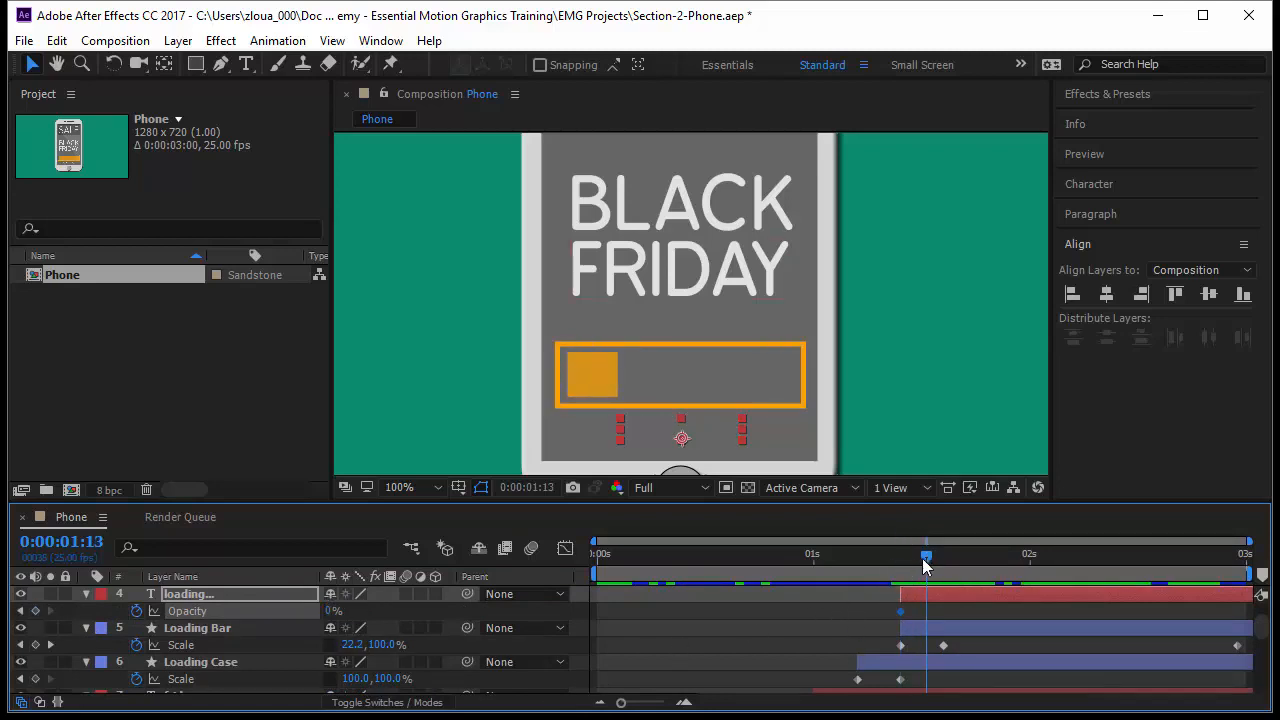
{"action": "left_click", "coordinate": [917, 562]}
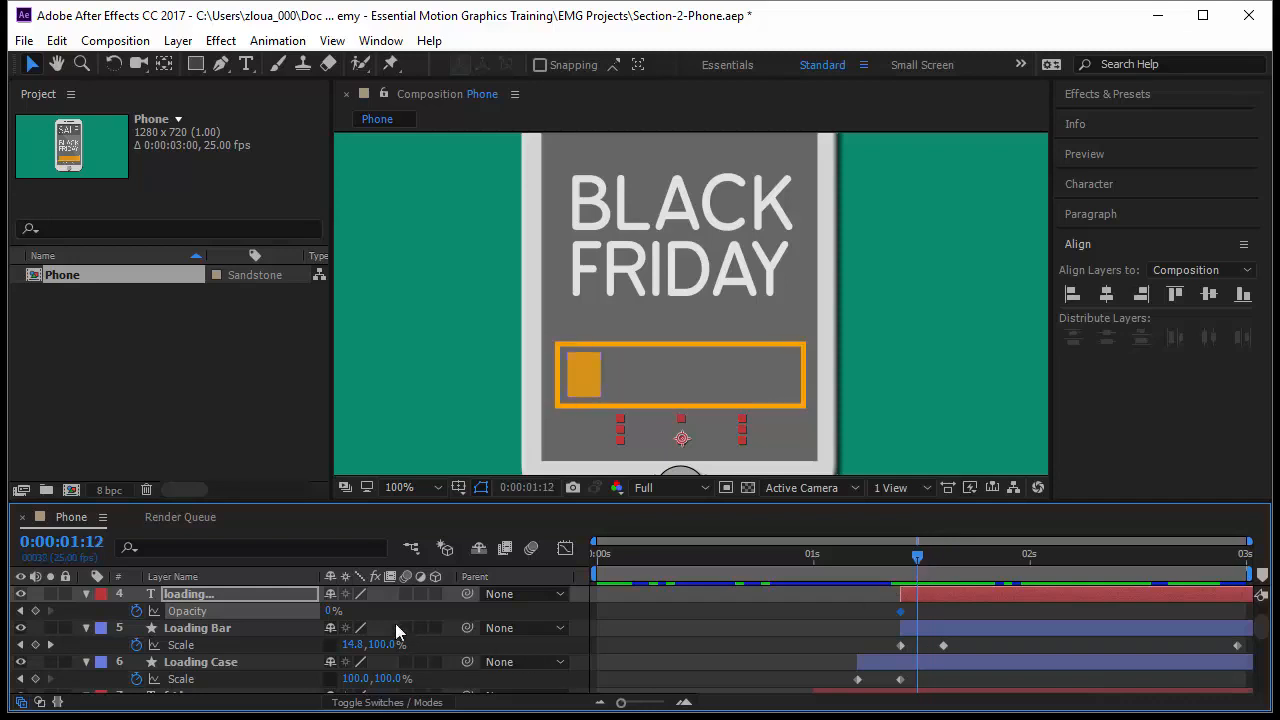
{"action": "left_click", "coordinate": [330, 610]}
{"action": "type", "text": "100"}
{"action": "key", "text": "Return"}
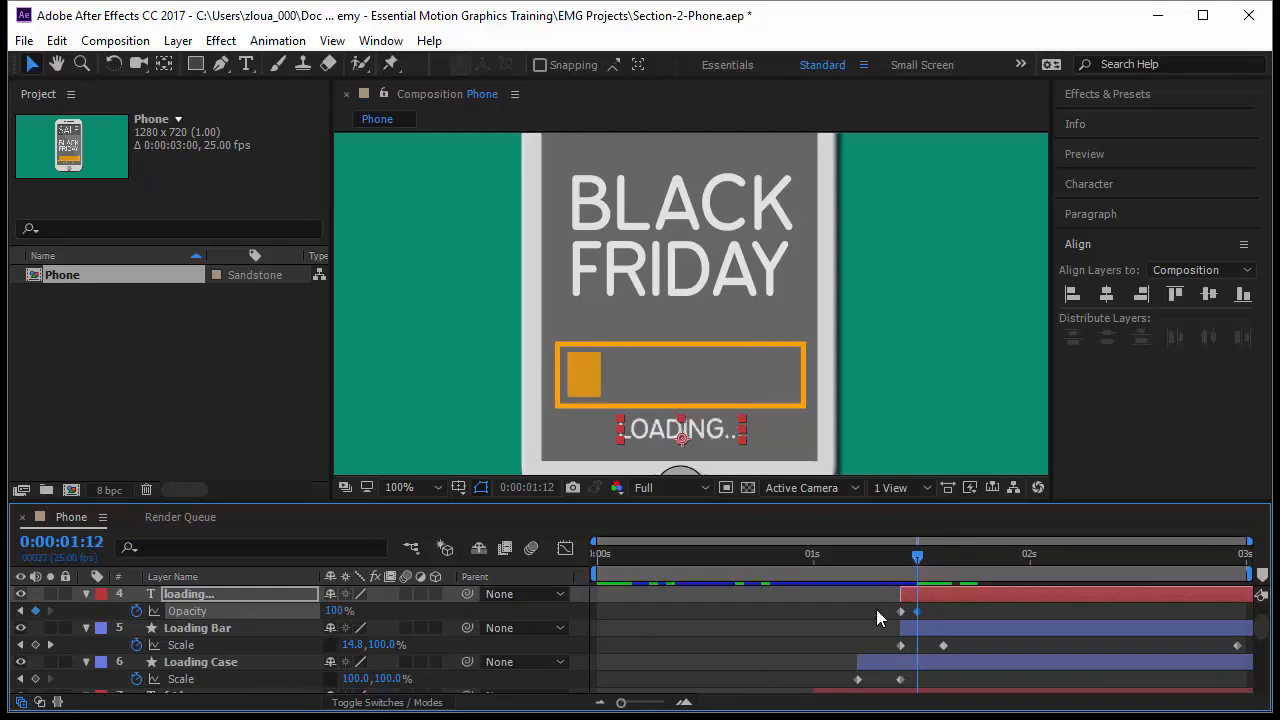
Step: Copy the two loading... Opacity keyframes and paste them repeatedly at two-frame spacing, from 0:00:01:14 through 0:00:02:01
{"action": "left_click", "coordinate": [914, 614]}
{"action": "left_click", "coordinate": [916, 612]}
{"action": "key", "text": "ctrl+c"}
{"action": "key", "text": "Page_Down"}
{"action": "key", "text": "Page_Down"}
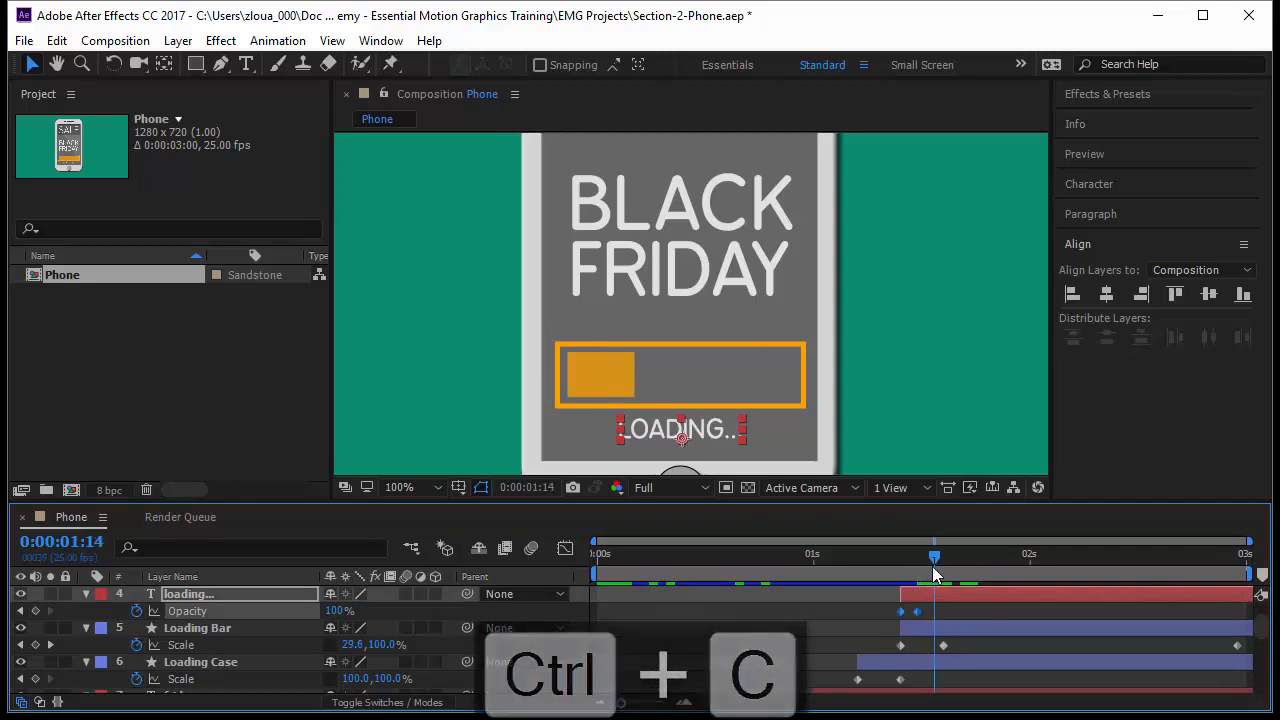
{"action": "key", "text": "ctrl+v"}
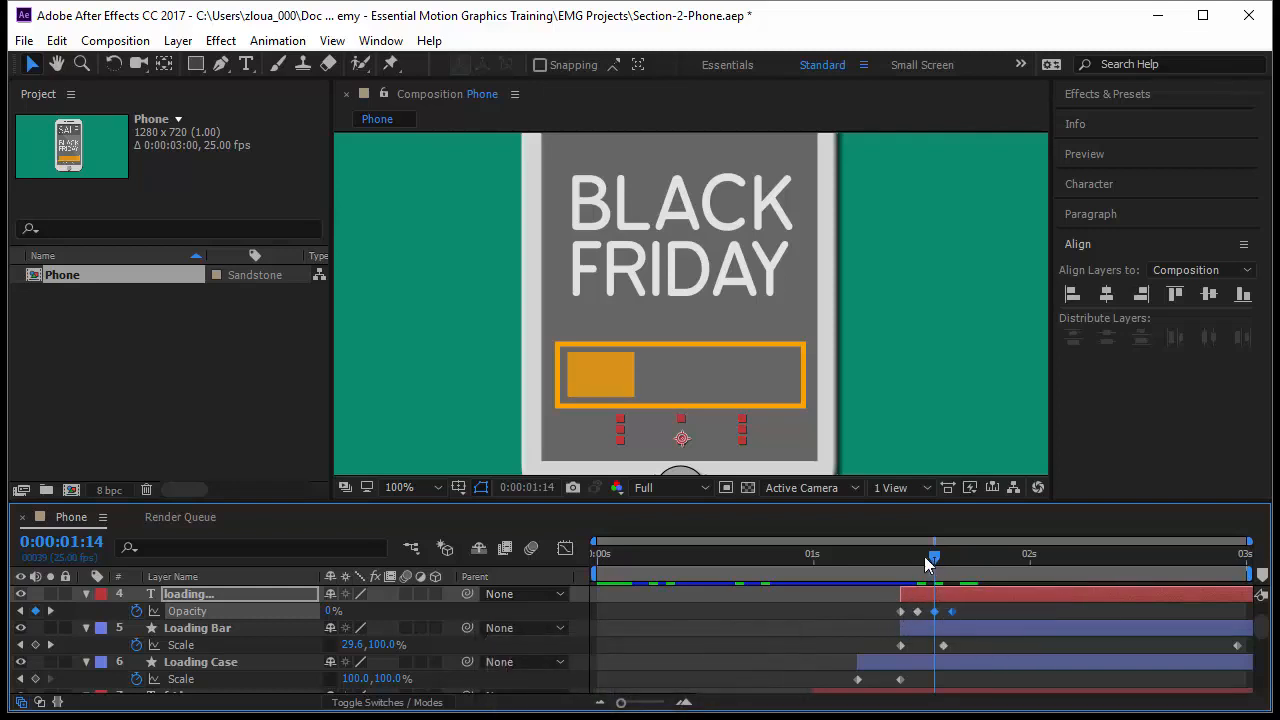
{"action": "left_click_drag", "start_coordinate": [934, 559], "coordinate": [1034, 572]}
{"action": "key", "text": "ctrl+v"}
{"action": "key", "text": "ctrl+v"}
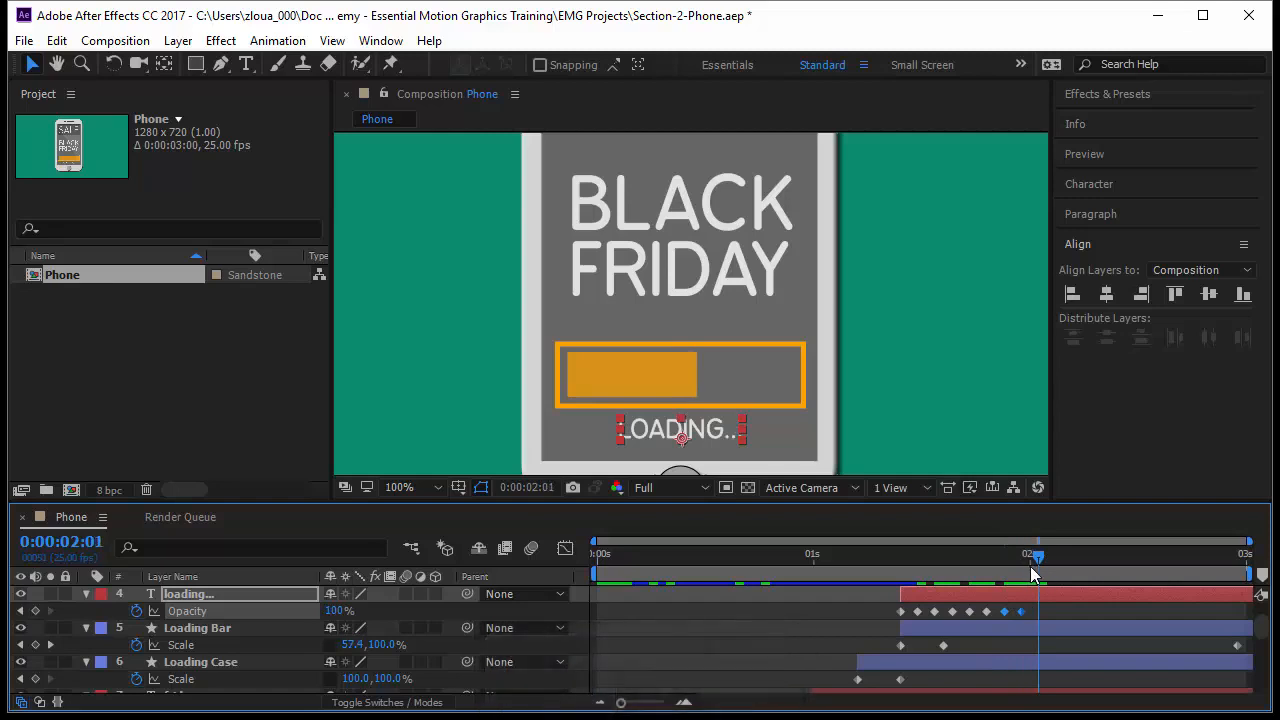
{"action": "key", "text": "ctrl+v"}
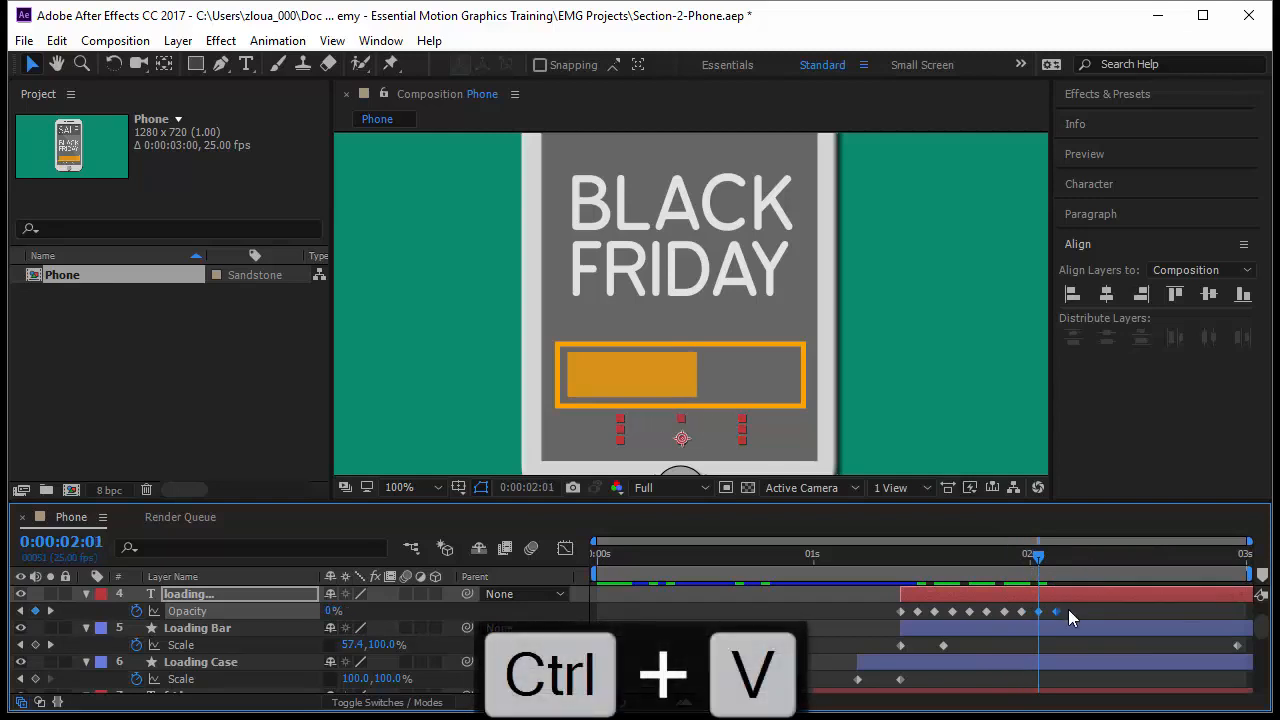
Step: Select all the loading... Opacity keyframes and stretch their spacing proportionally so the last one lands at the composition's end
{"action": "left_click_drag", "start_coordinate": [1068, 609], "coordinate": [894, 616]}
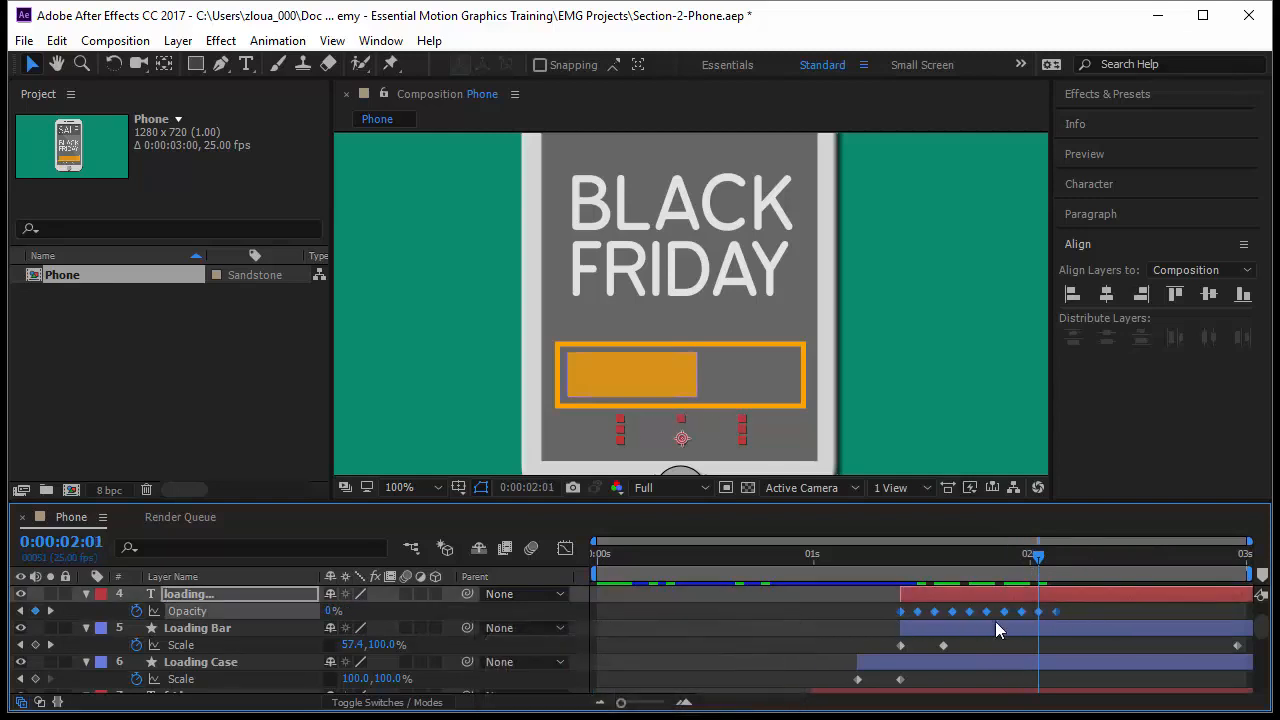
{"action": "key", "text": "alt"}
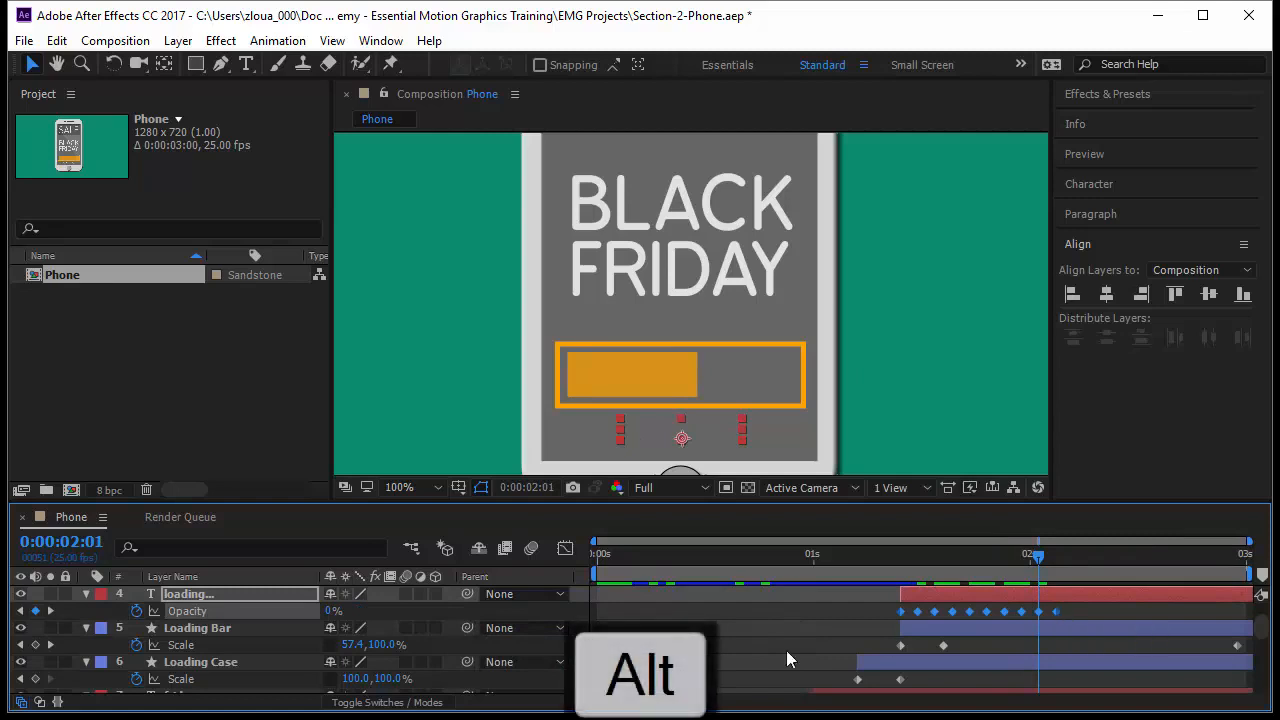
{"action": "left_click_drag", "start_coordinate": [1057, 611], "coordinate": [1248, 622]}
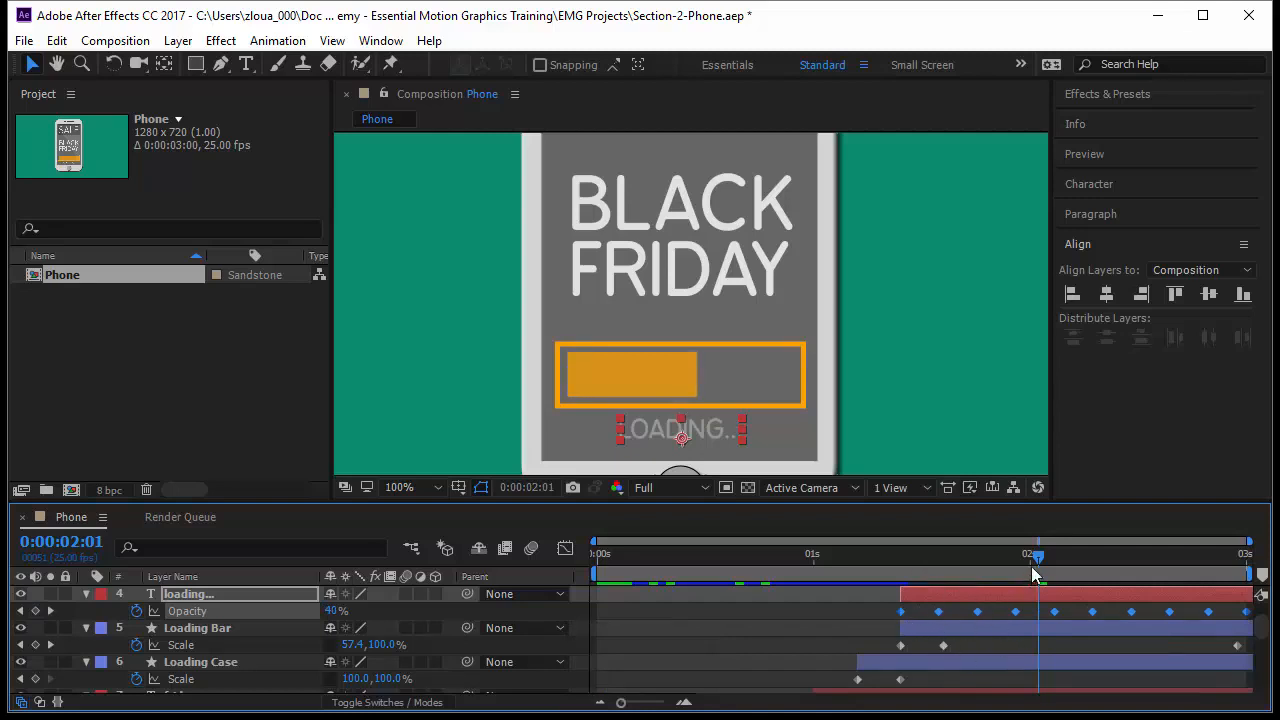
Step: Preview the blinking loading... text with the composition view set to Fit up to 100%
{"action": "left_click_drag", "start_coordinate": [1037, 562], "coordinate": [831, 556]}
{"action": "key", "text": "space"}
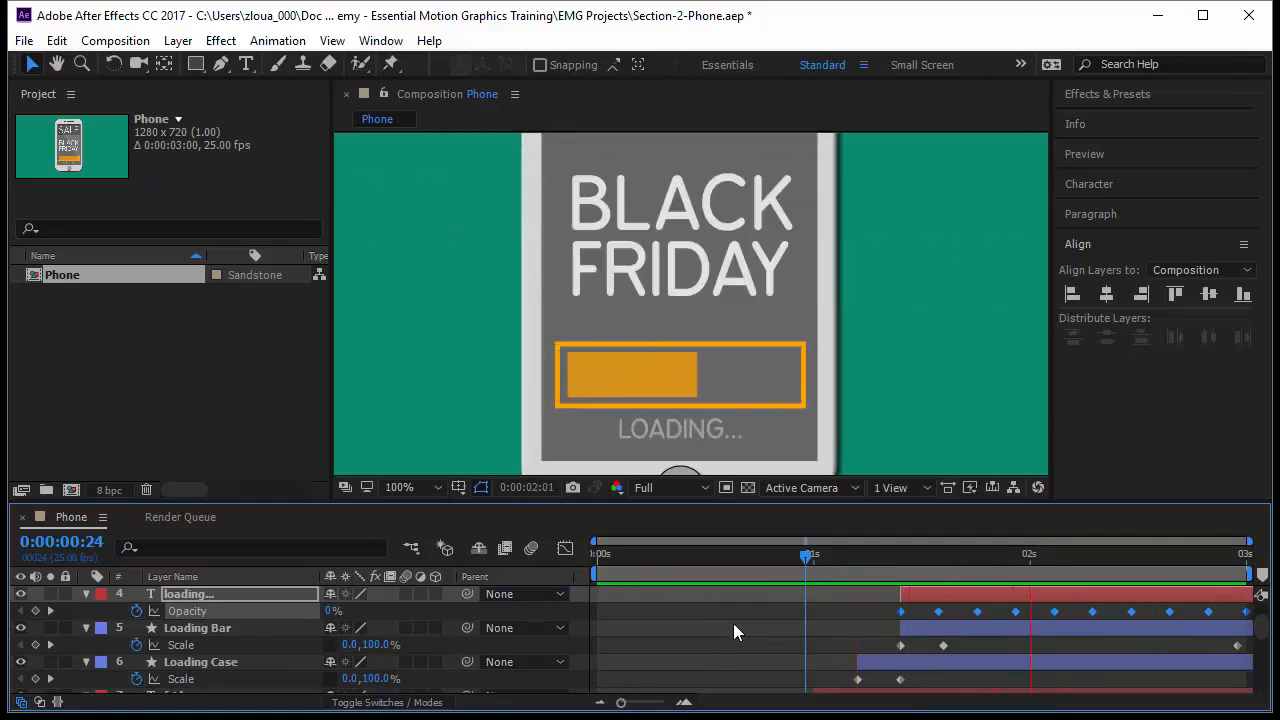
{"action": "left_click", "coordinate": [403, 487]}
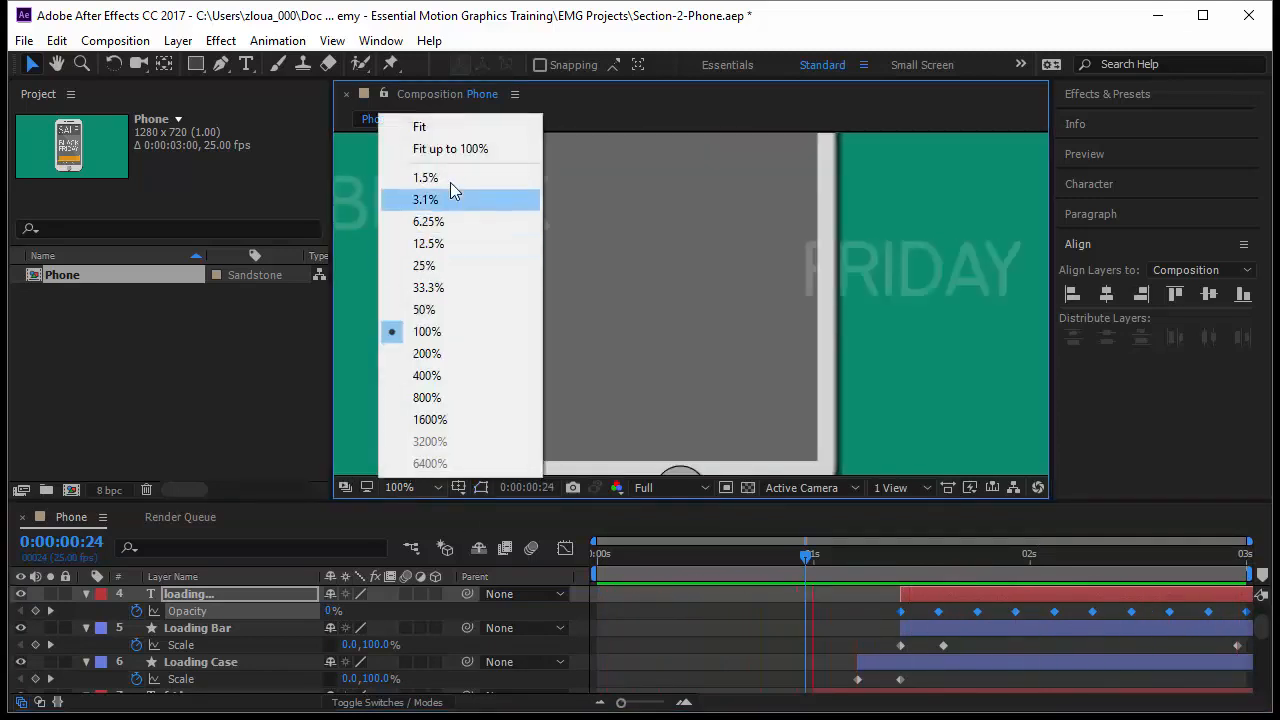
{"action": "left_click", "coordinate": [430, 152]}
{"action": "scroll", "coordinate": [162, 619], "scroll_direction": "up", "scroll_amount": 2}
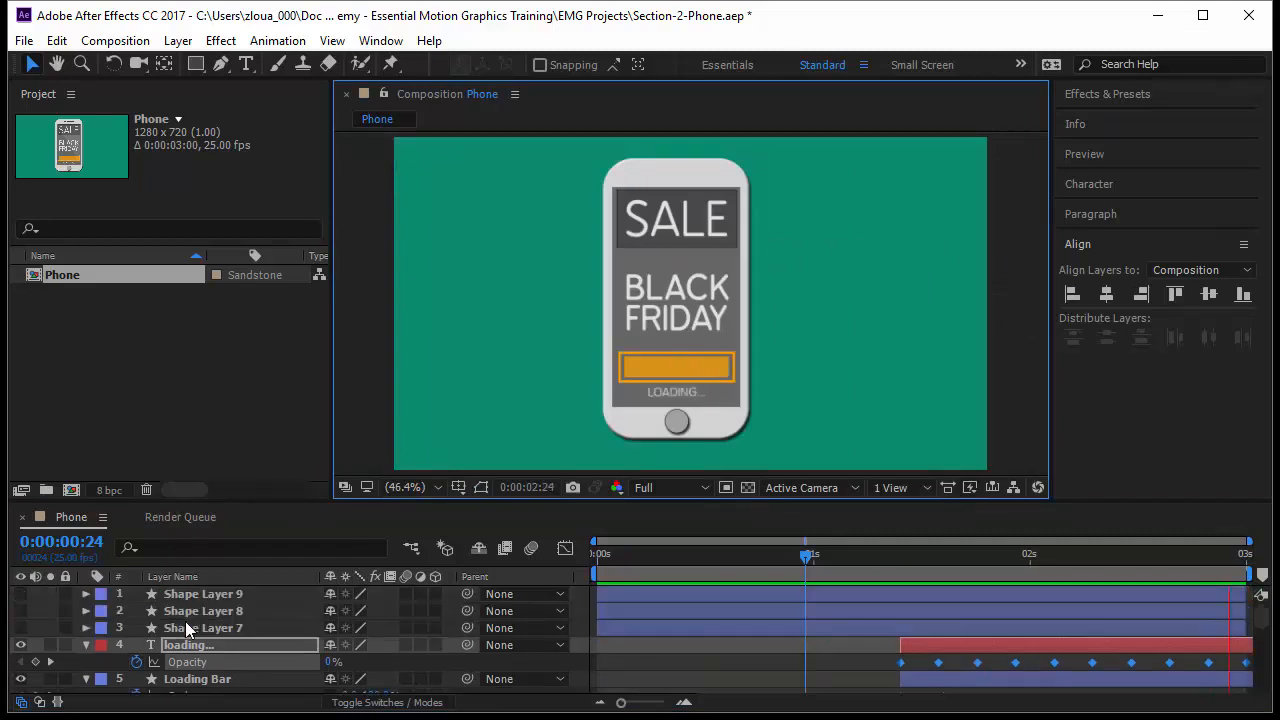
Step: Make Shape Layer 7 and Shape Layer 8, the speaker bar and camera dot on the phone, visible
{"action": "left_click", "coordinate": [192, 630]}
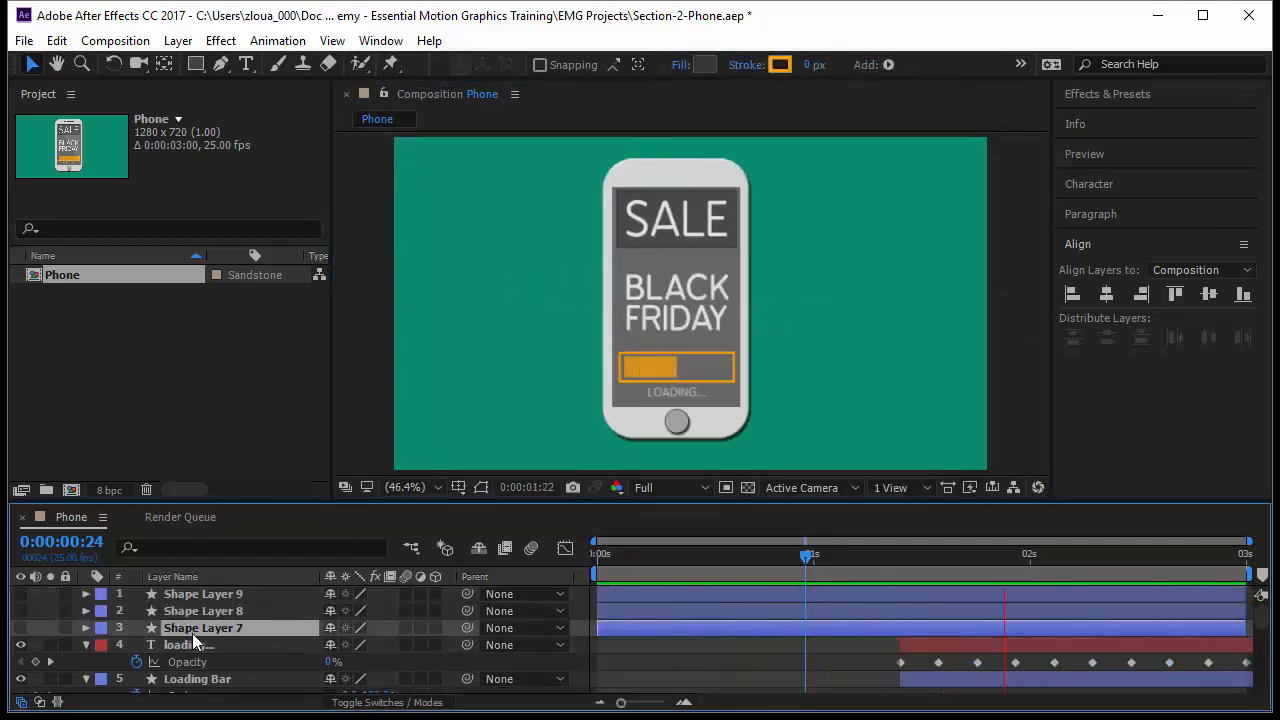
{"action": "left_click_drag", "start_coordinate": [809, 555], "coordinate": [979, 618]}
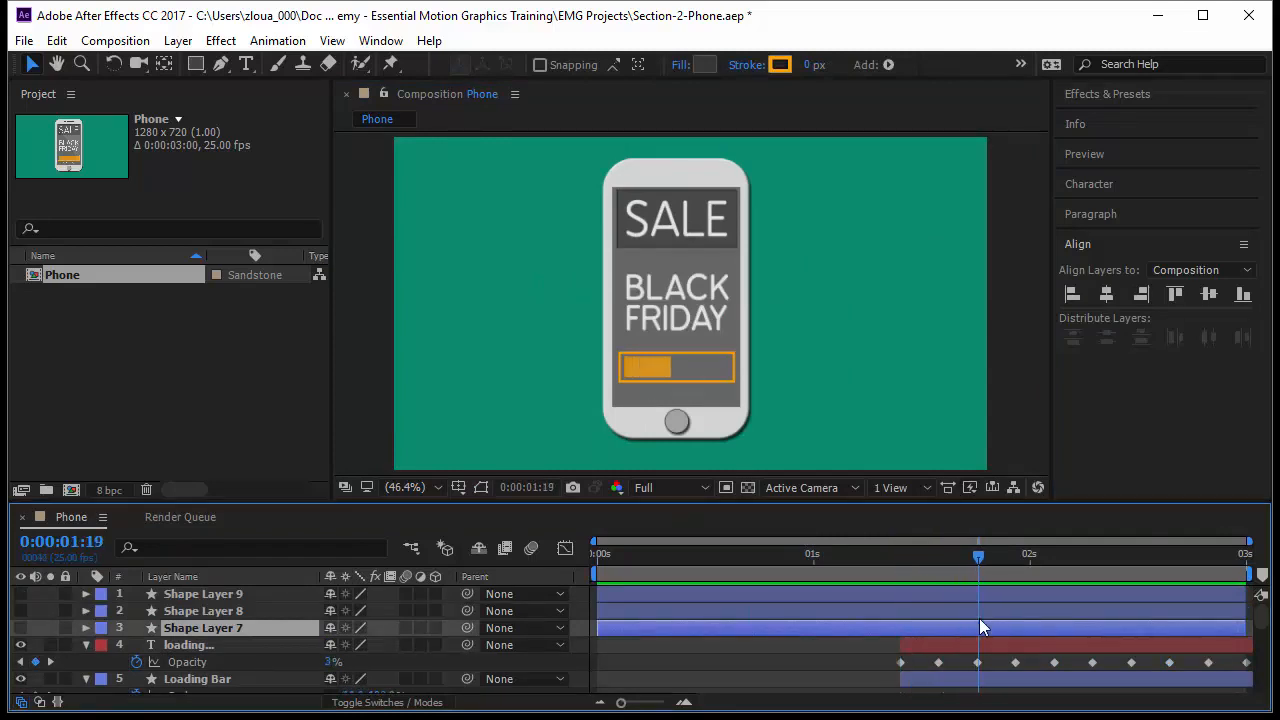
{"action": "left_click", "coordinate": [212, 622]}
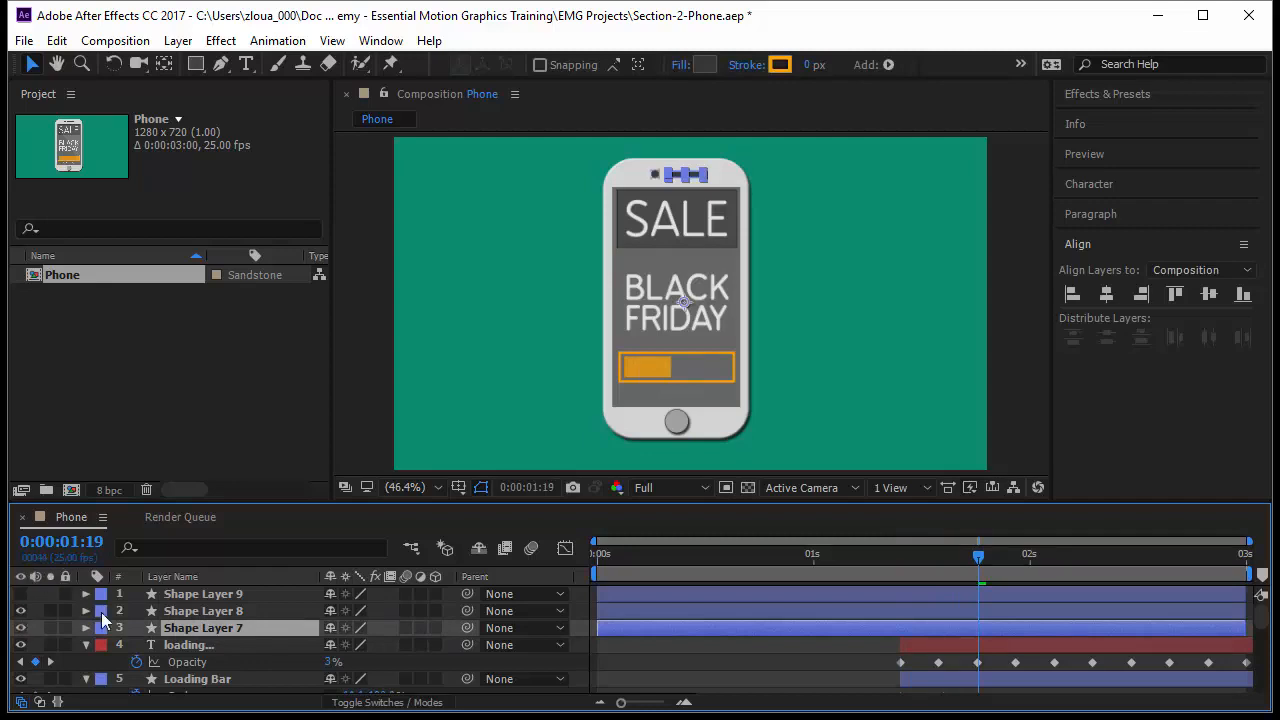
{"action": "left_click", "coordinate": [197, 611]}
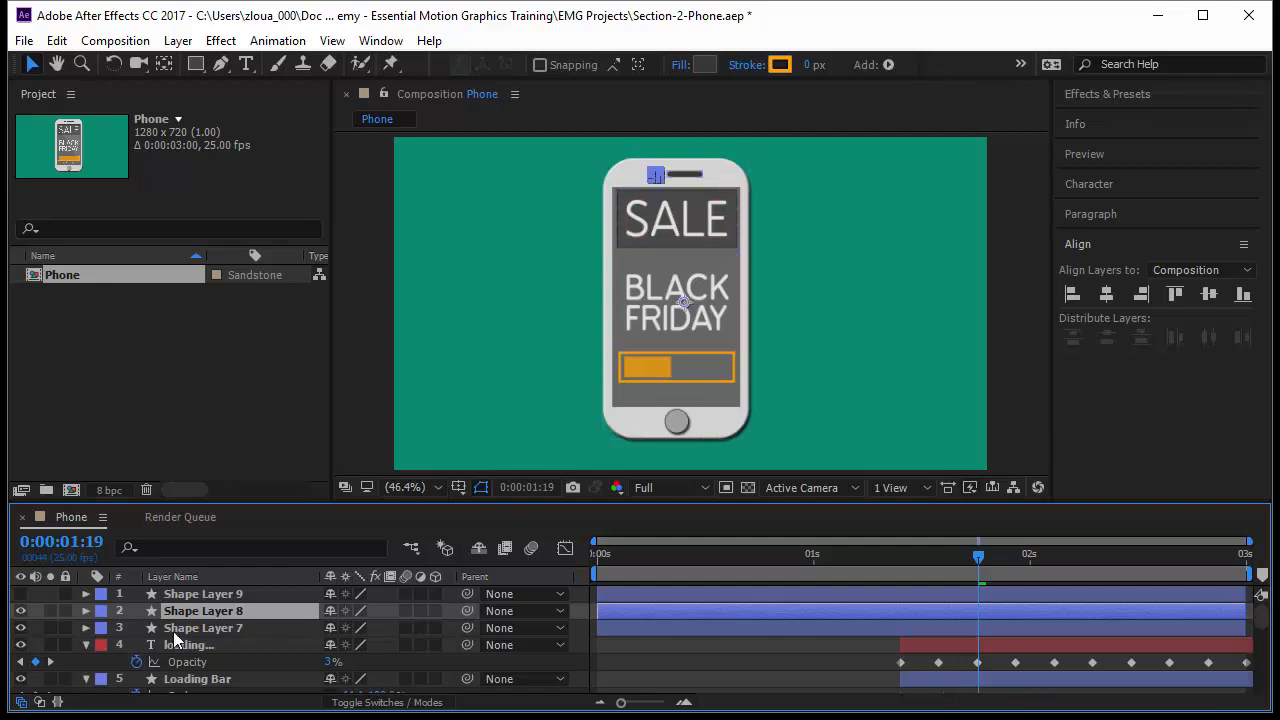
Step: Shift Shape Layer 7 and Shape Layer 8 together in time so that both start at 0:00:01:15
{"action": "left_click_drag", "start_coordinate": [986, 563], "coordinate": [943, 556]}
{"action": "scroll", "coordinate": [910, 628], "scroll_direction": "down", "scroll_amount": 1}
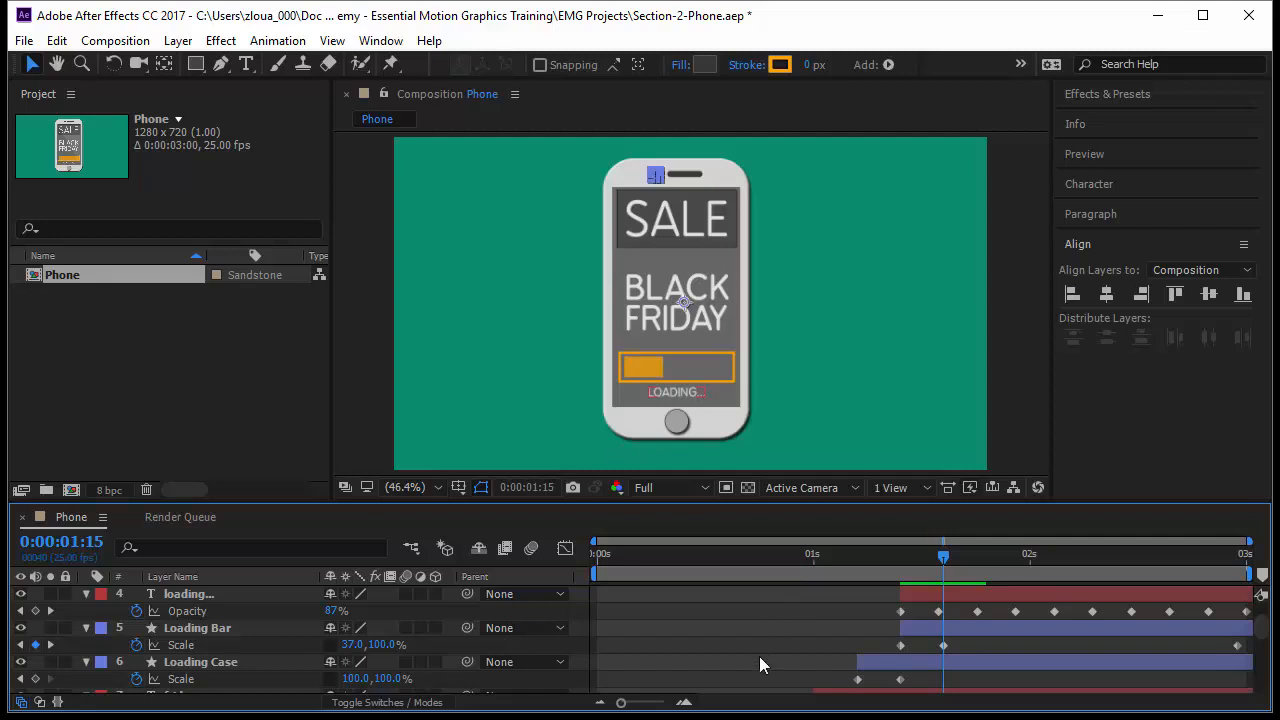
{"action": "scroll", "coordinate": [757, 655], "scroll_direction": "up", "scroll_amount": 1}
{"action": "left_click", "coordinate": [760, 627]}
{"action": "left_click", "coordinate": [740, 597], "text": "shift"}
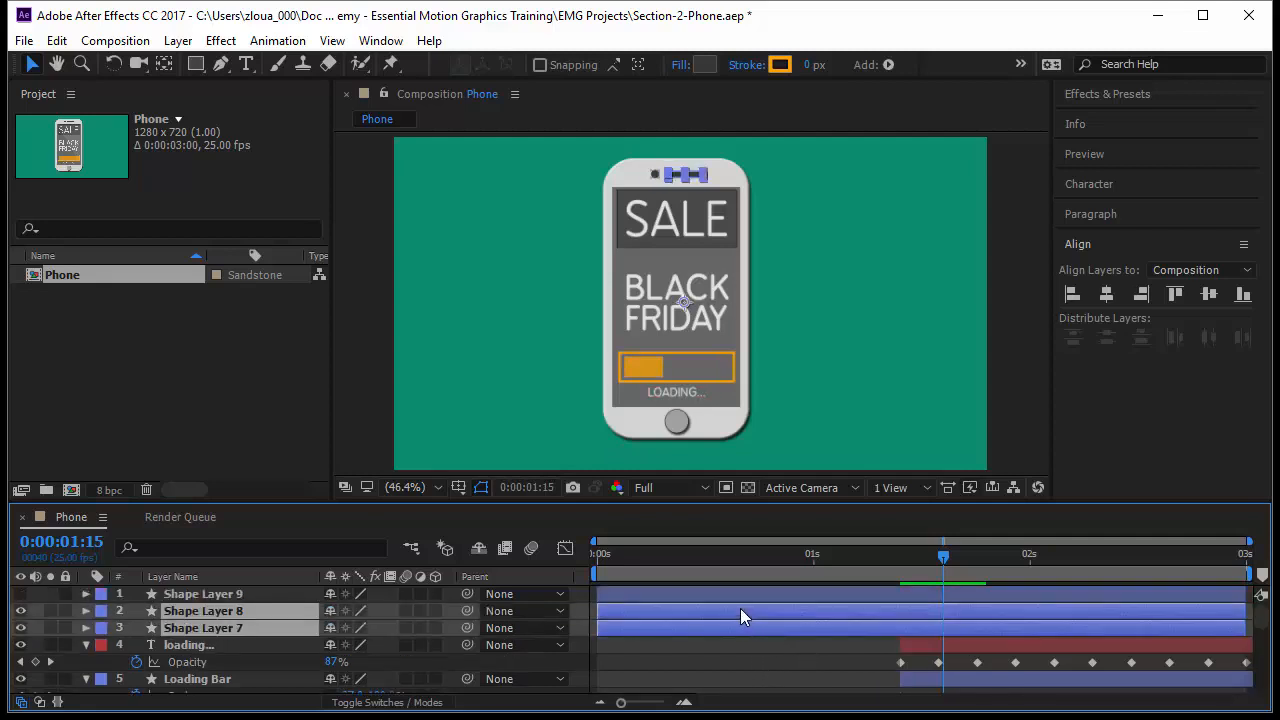
{"action": "left_click_drag", "start_coordinate": [703, 620], "coordinate": [1040, 628]}
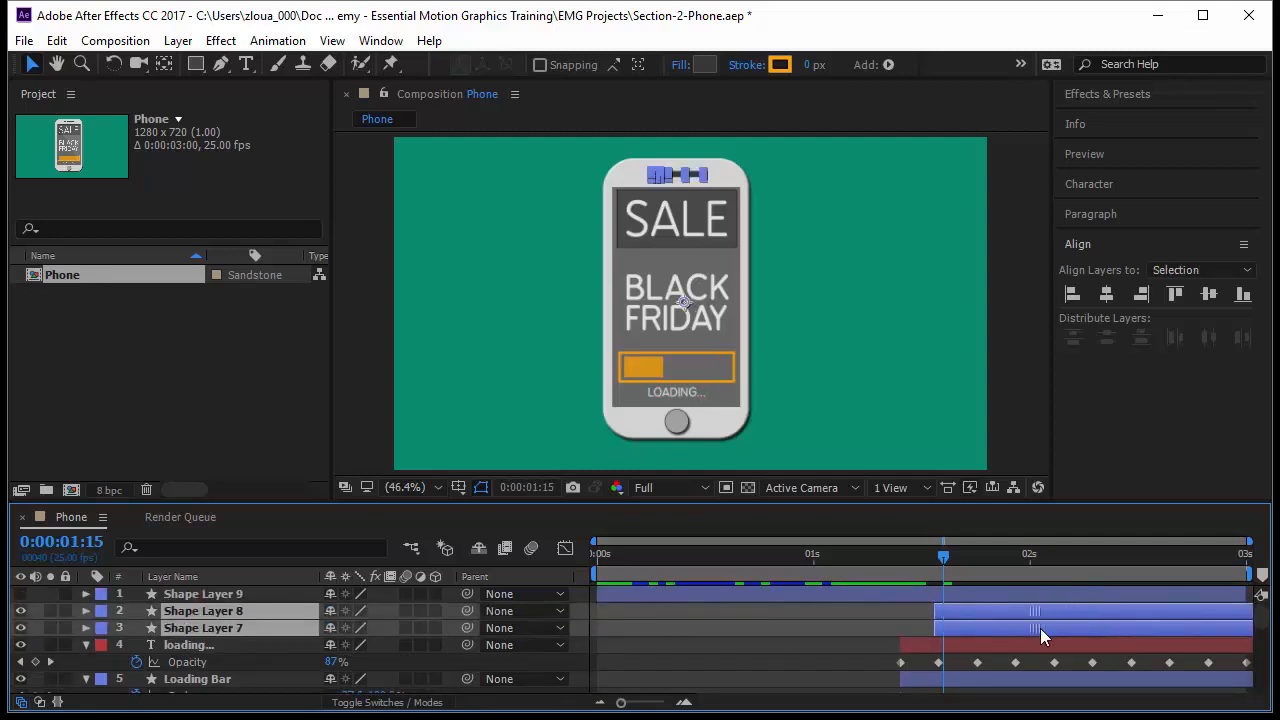
Step: Advance the current time by 5 frames to 0:00:01:20 and add Position keyframes to Shape Layer 7 and Shape Layer 8
{"action": "left_click", "coordinate": [88, 542]}
{"action": "type", "text": "+"}
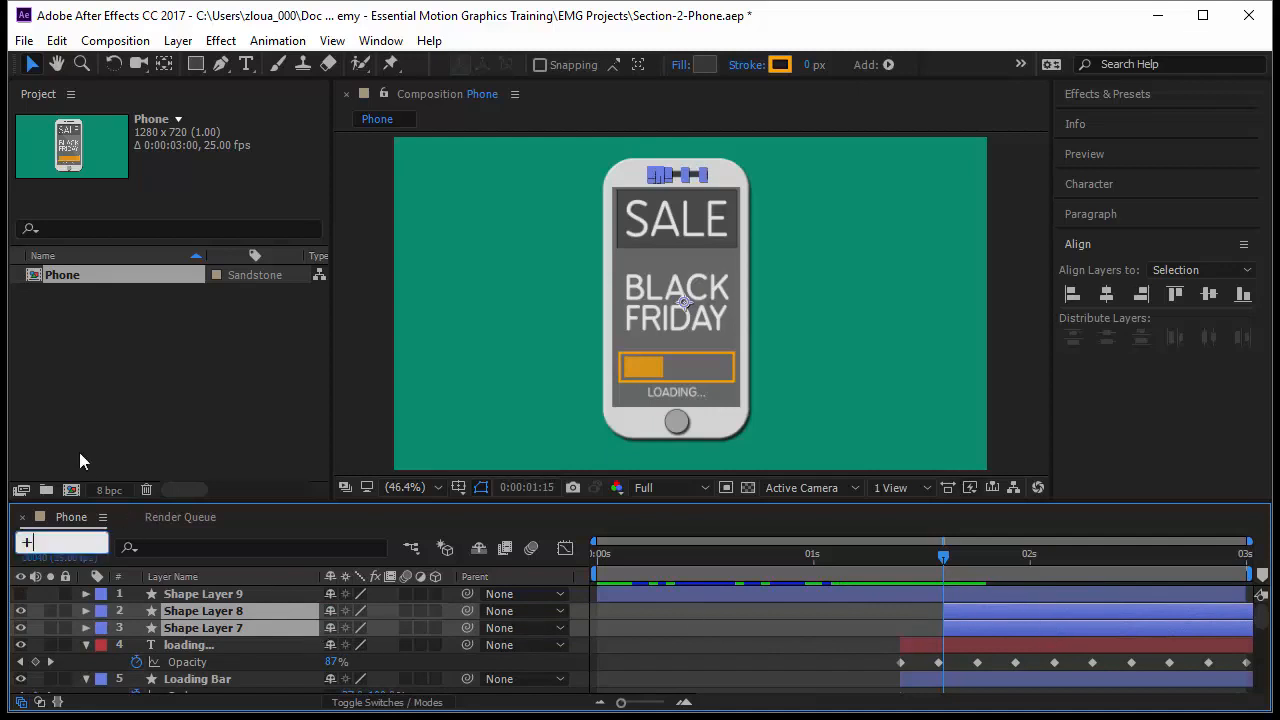
{"action": "type", "text": "5"}
{"action": "key", "text": "Return"}
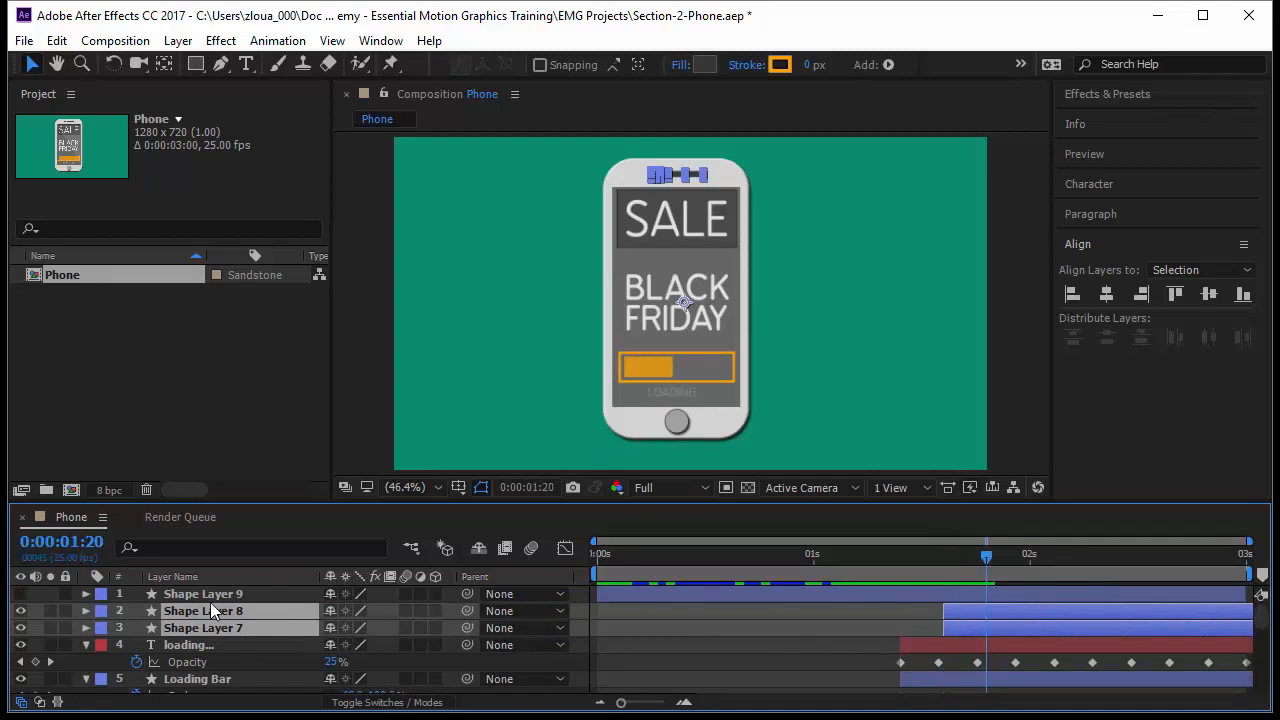
{"action": "key", "text": "p"}
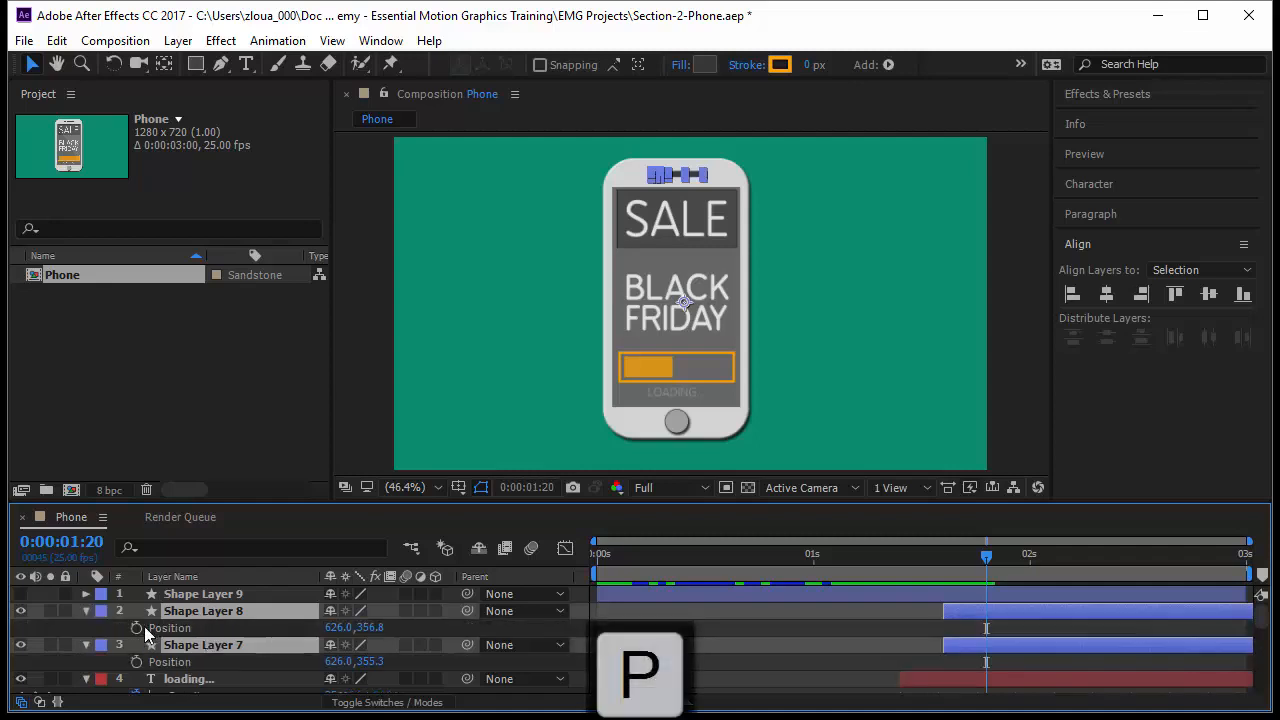
{"action": "left_click", "coordinate": [137, 627]}
{"action": "left_click", "coordinate": [137, 661]}
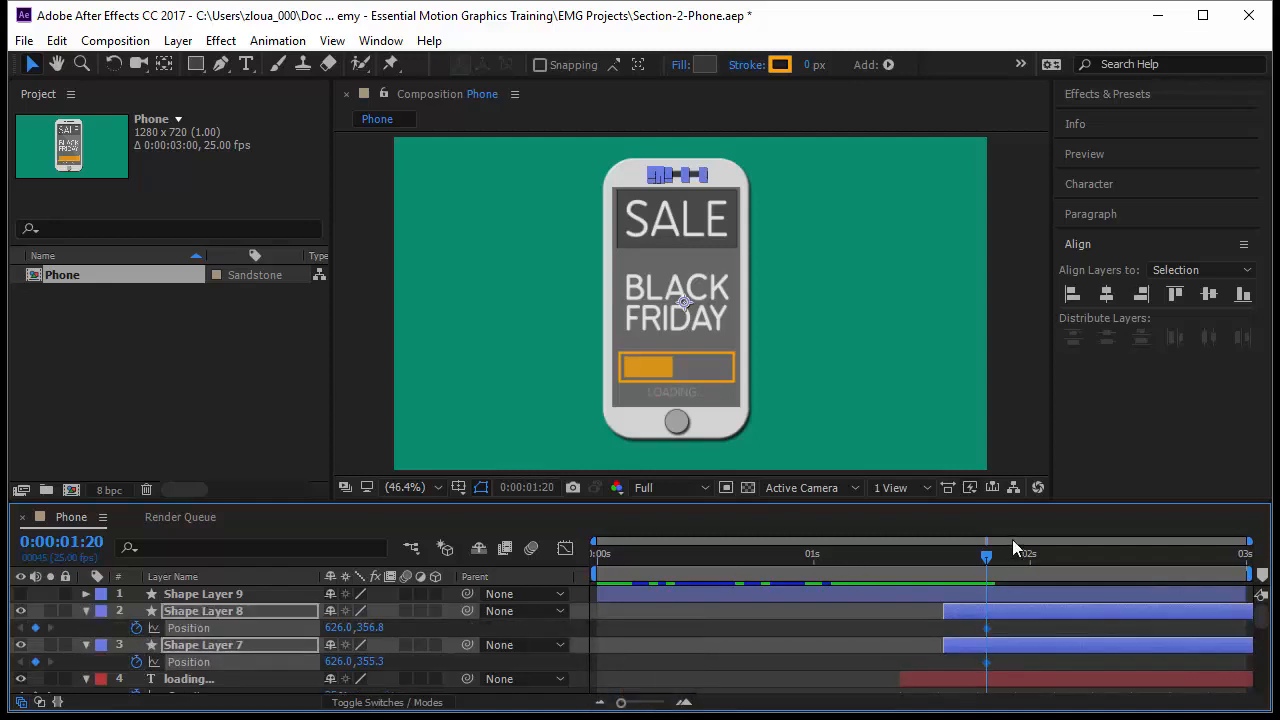
Step: At 0:00:01:15, try moving the speaker bar horizontally off the phone to x 982, and undo the move
{"action": "left_click", "coordinate": [946, 565]}
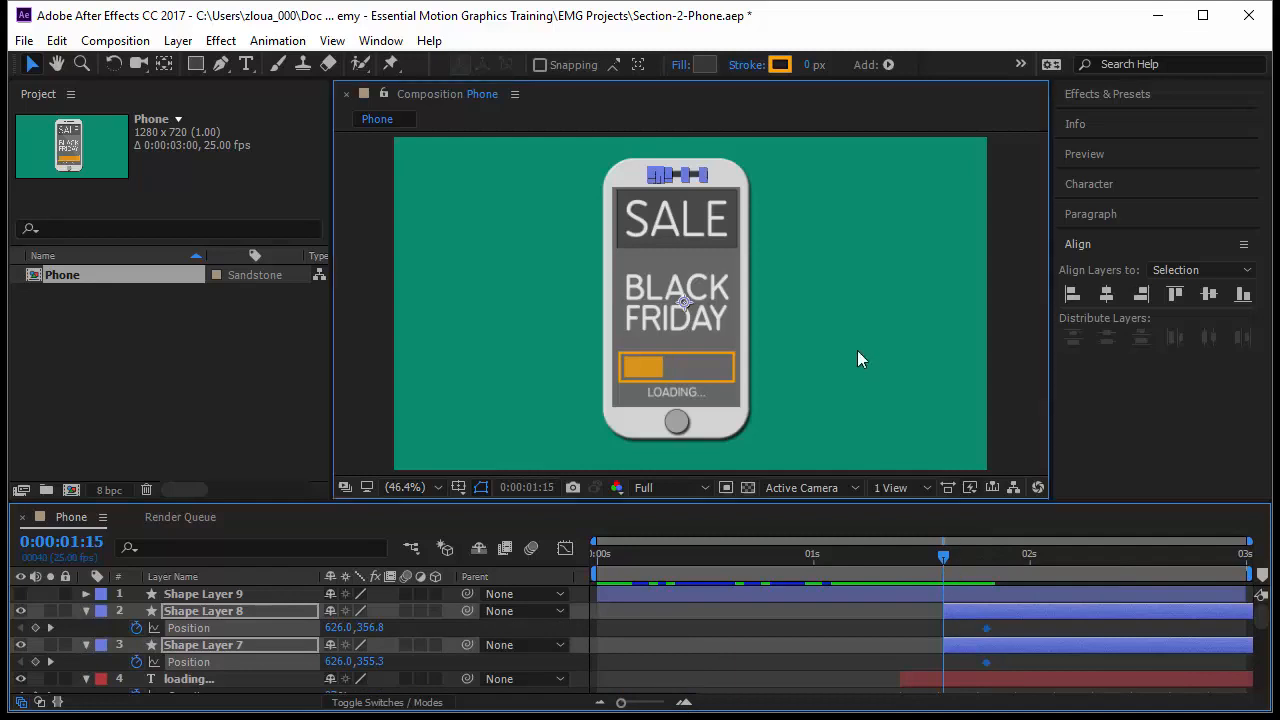
{"action": "left_click", "coordinate": [690, 176]}
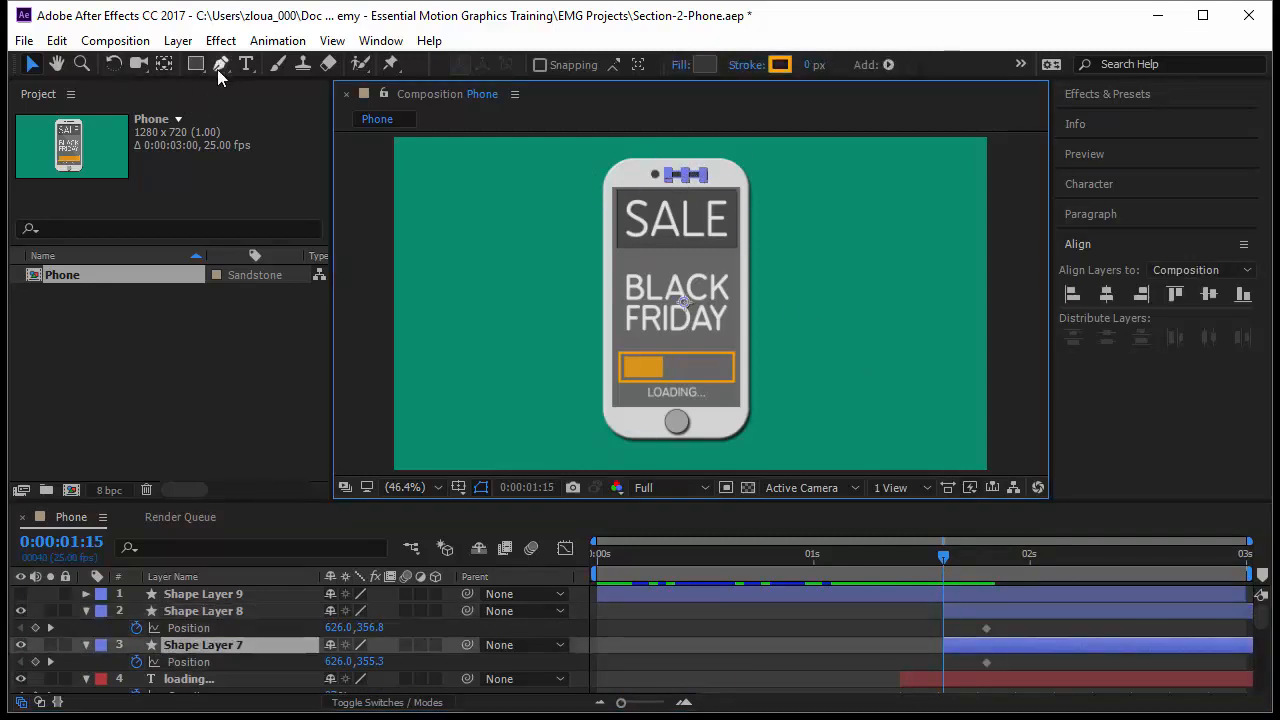
{"action": "left_click", "coordinate": [83, 63]}
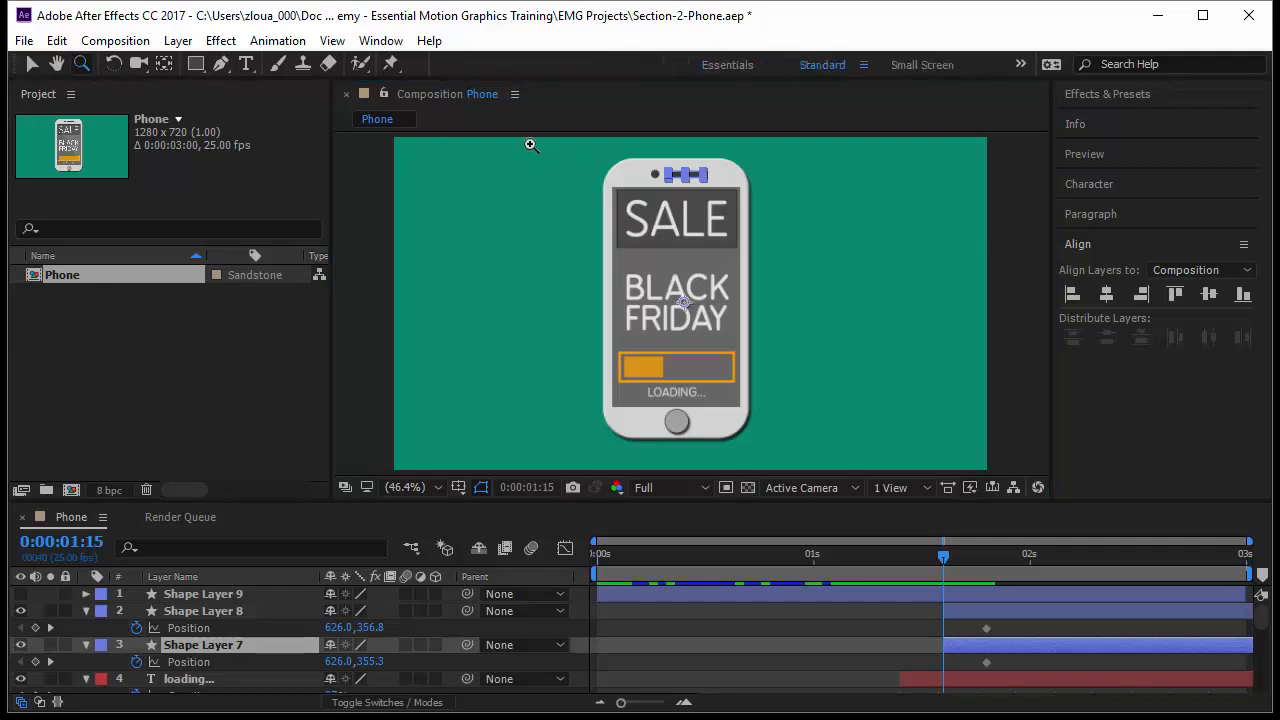
{"action": "left_click_drag", "start_coordinate": [507, 138], "coordinate": [868, 282]}
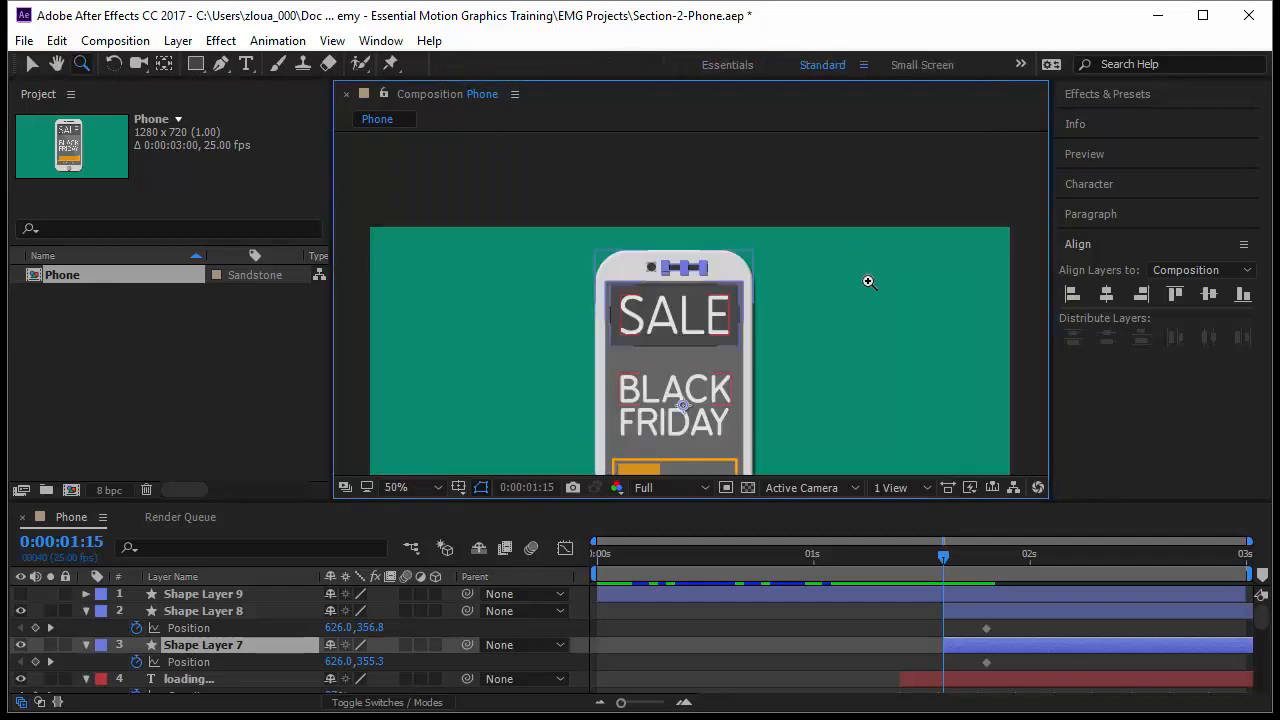
{"action": "left_click", "coordinate": [31, 63]}
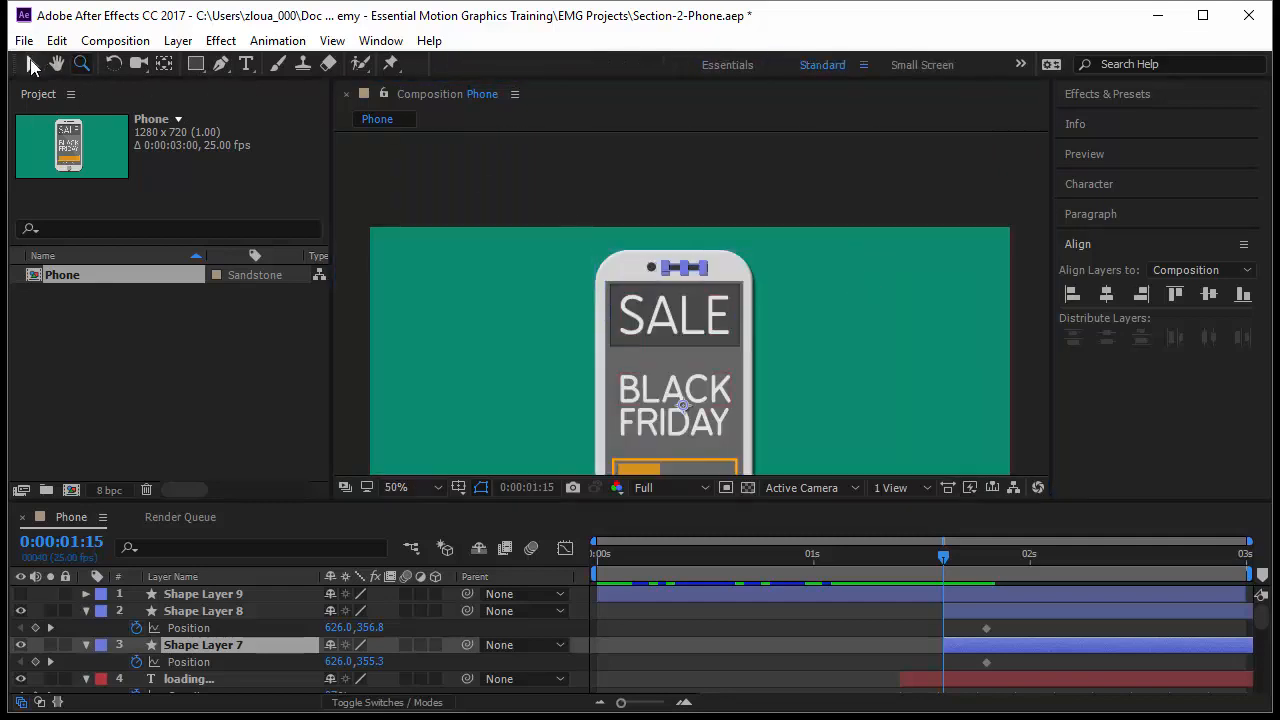
{"action": "left_click_drag", "start_coordinate": [674, 268], "coordinate": [852, 289]}
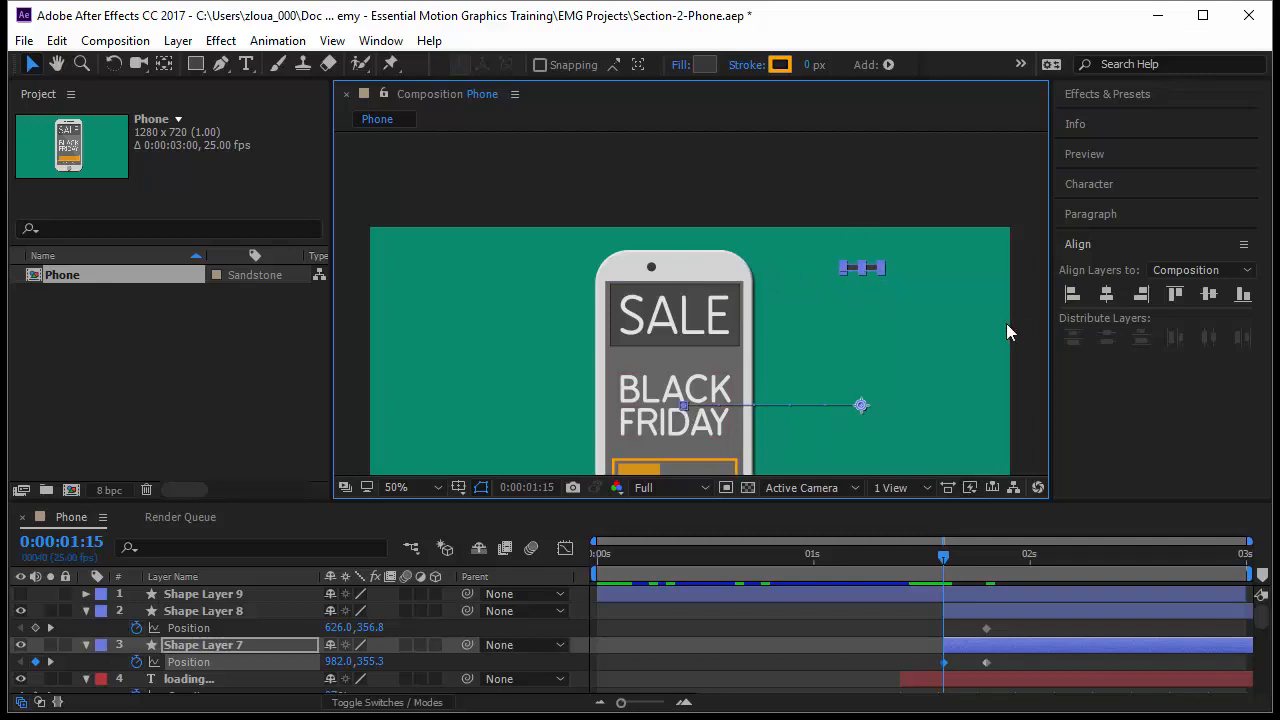
{"action": "key", "text": "ctrl+z"}
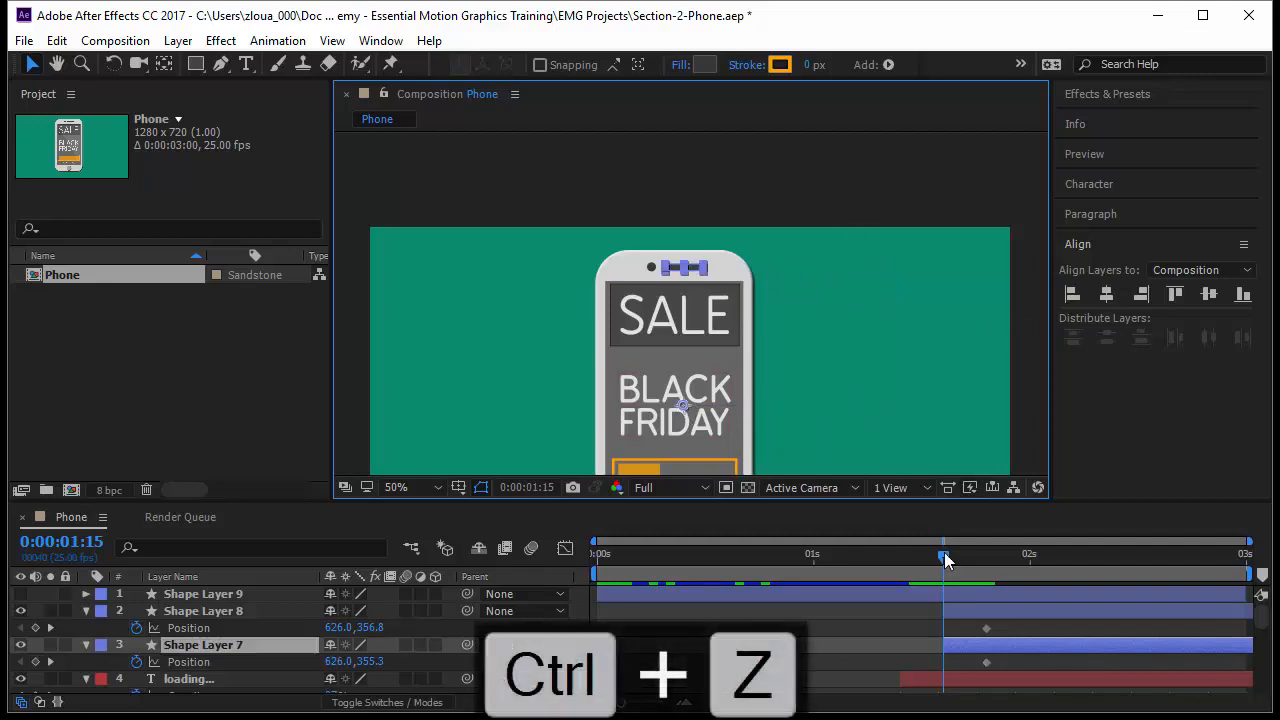
Step: Center the anchor point of Shape Layer 7 at 0:00:01:20, and at 0:00:01:15 move the speaker bar horizontally off the phone to x 939
{"action": "left_click_drag", "start_coordinate": [944, 556], "coordinate": [986, 574]}
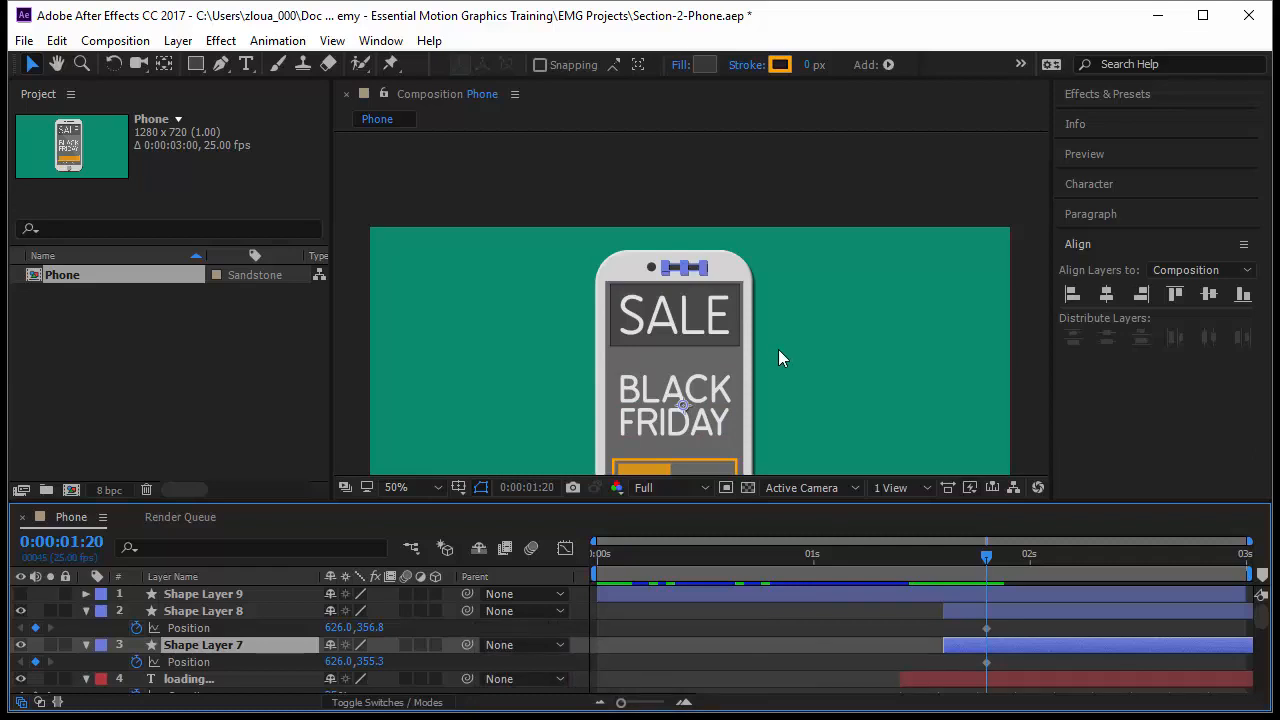
{"action": "key", "text": "ctrl+alt+Home"}
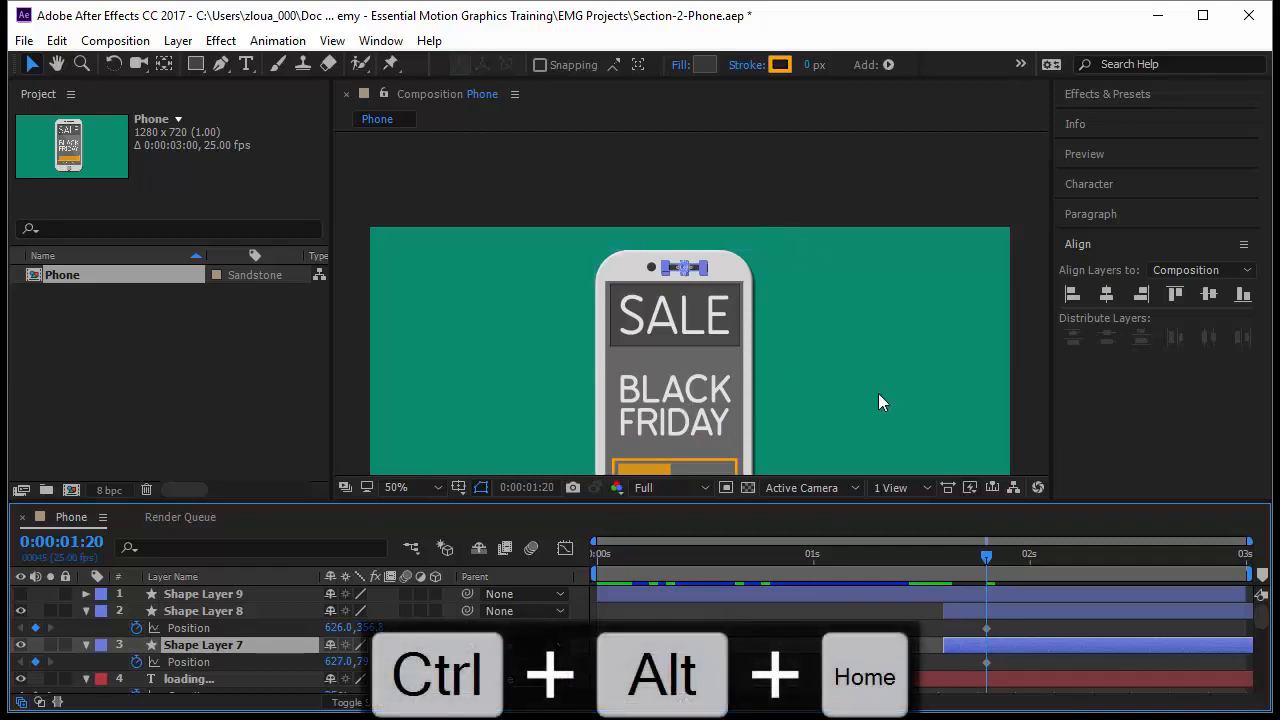
{"action": "left_click_drag", "start_coordinate": [985, 560], "coordinate": [945, 584]}
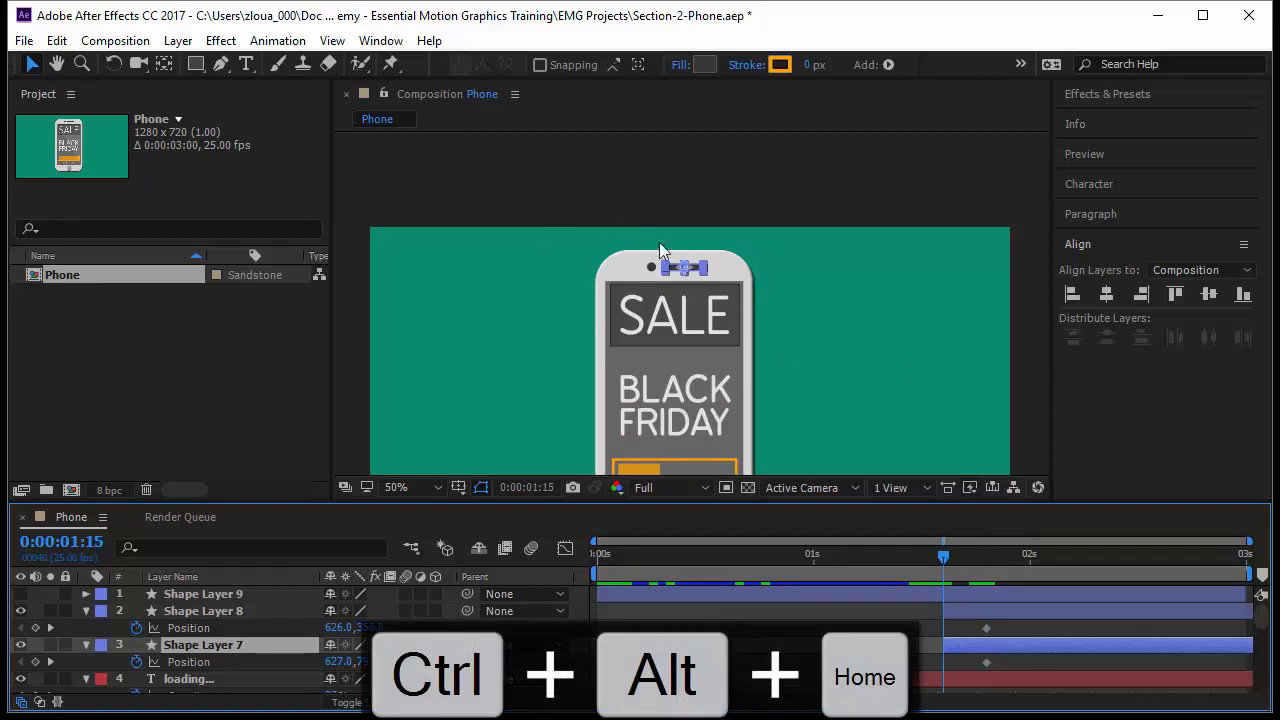
{"action": "left_click_drag", "start_coordinate": [700, 268], "coordinate": [828, 272]}
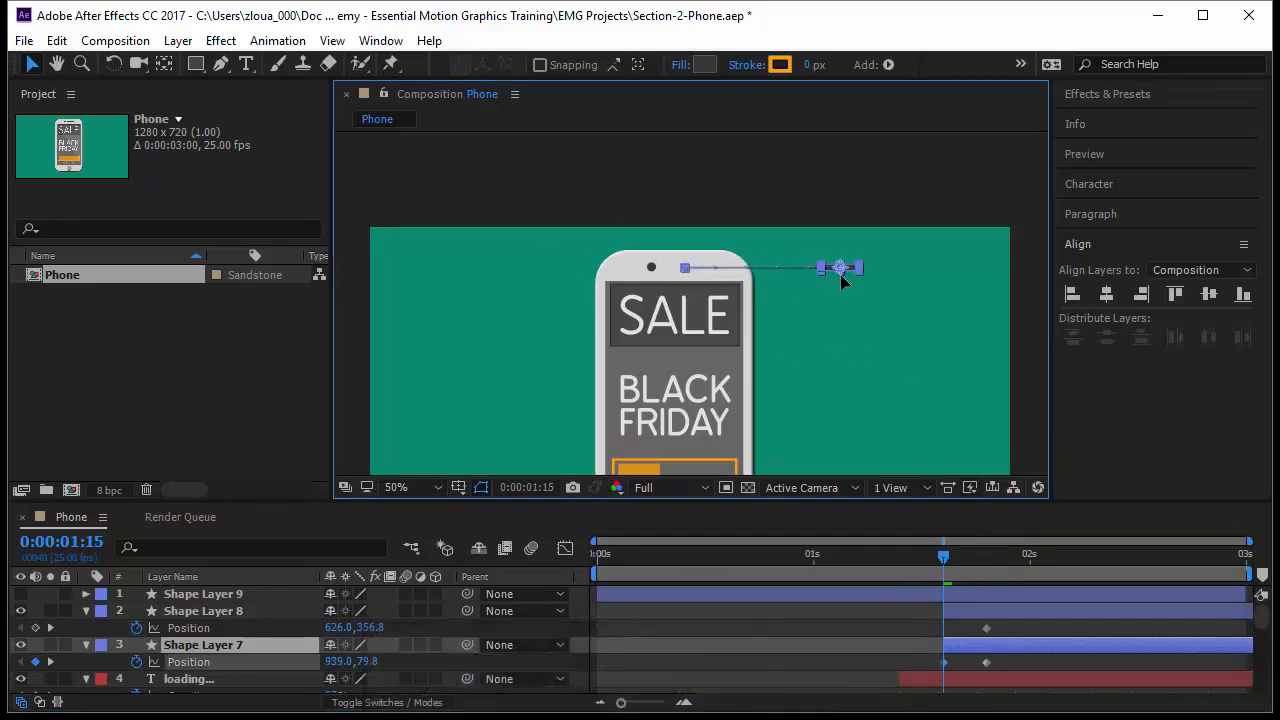
Step: Rename Shape Layer 8 as circle and Shape Layer 7 as bar
{"action": "left_click", "coordinate": [272, 611]}
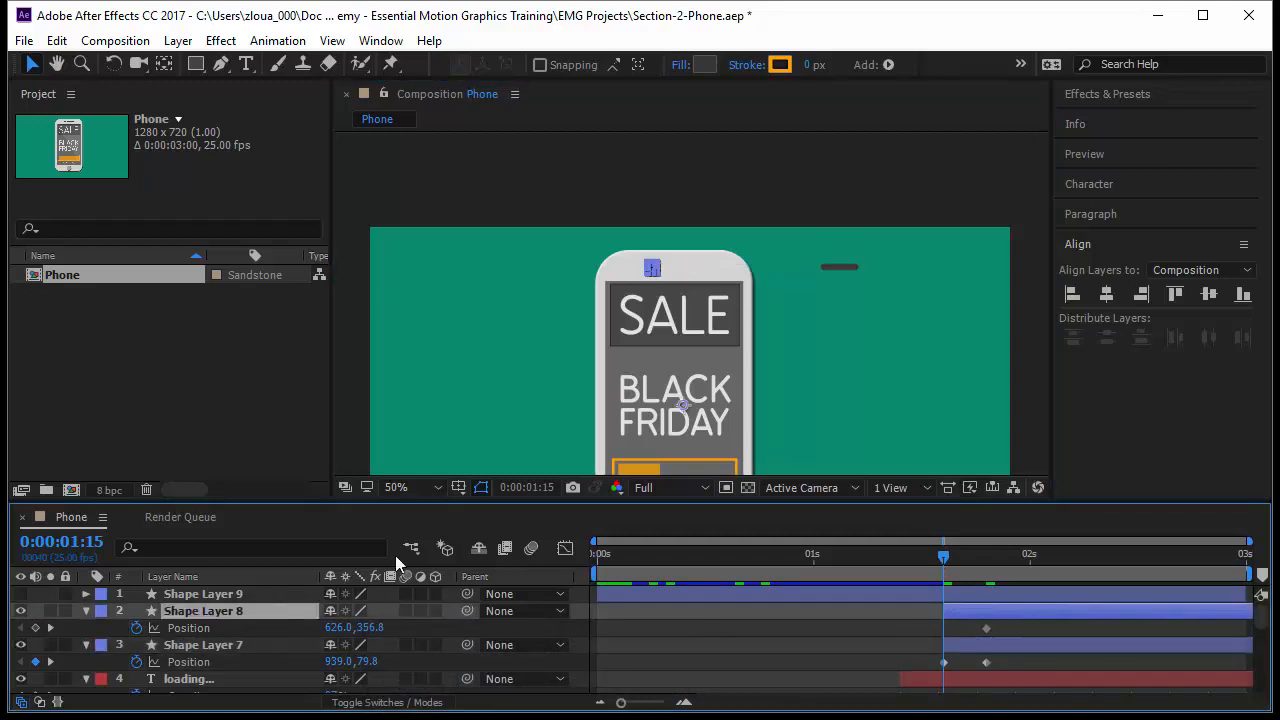
{"action": "key", "text": "Return"}
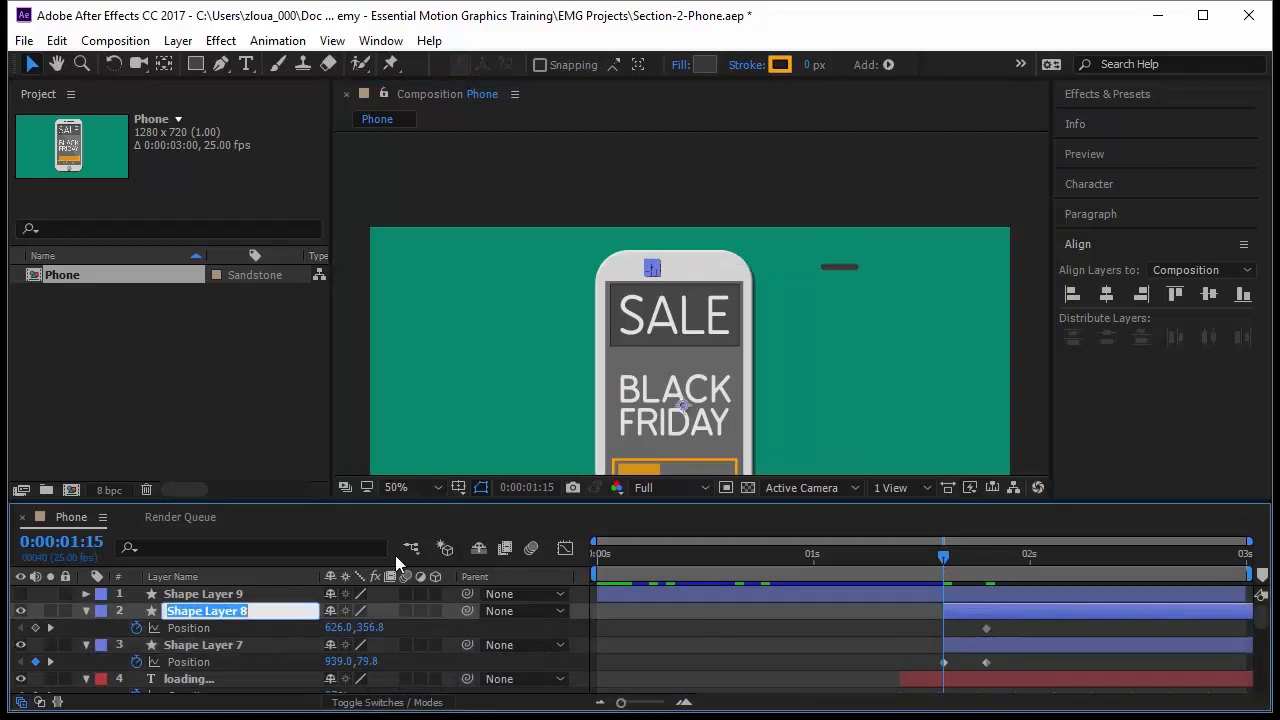
{"action": "type", "text": "circle"}
{"action": "key", "text": "Return"}
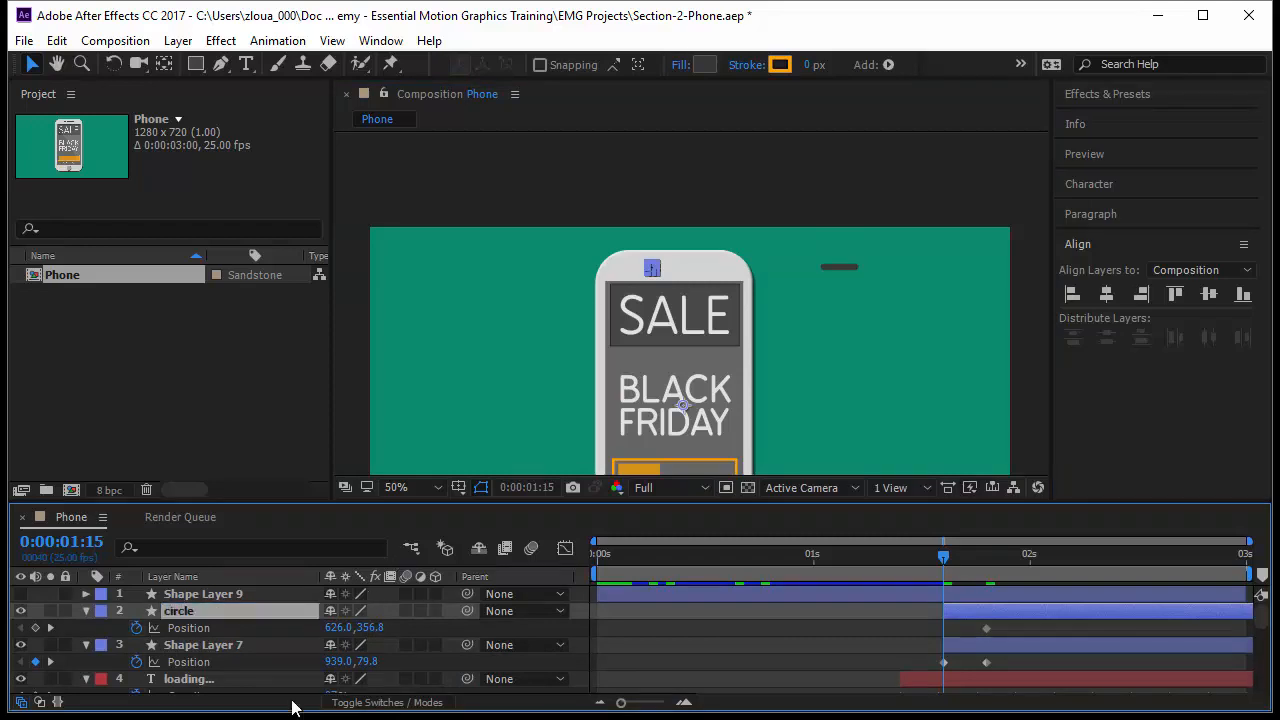
{"action": "left_click", "coordinate": [255, 650]}
{"action": "key", "text": "Return"}
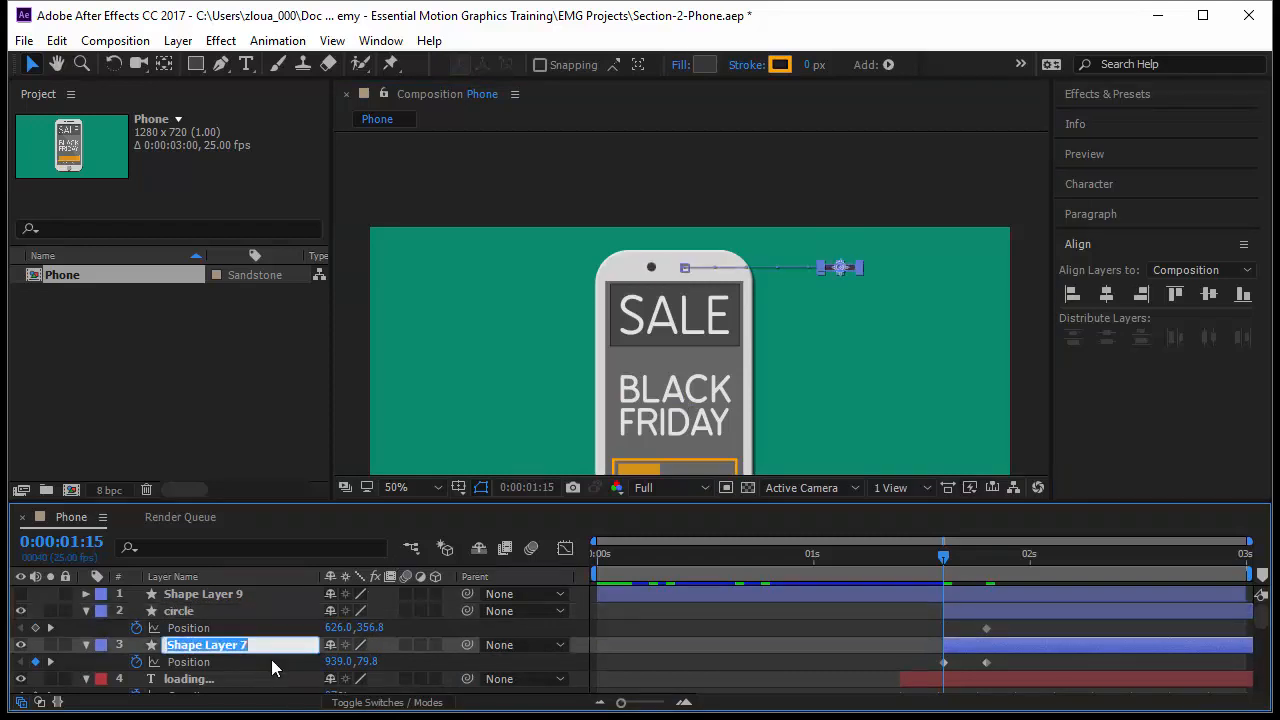
{"action": "type", "text": "bar"}
{"action": "key", "text": "Return"}
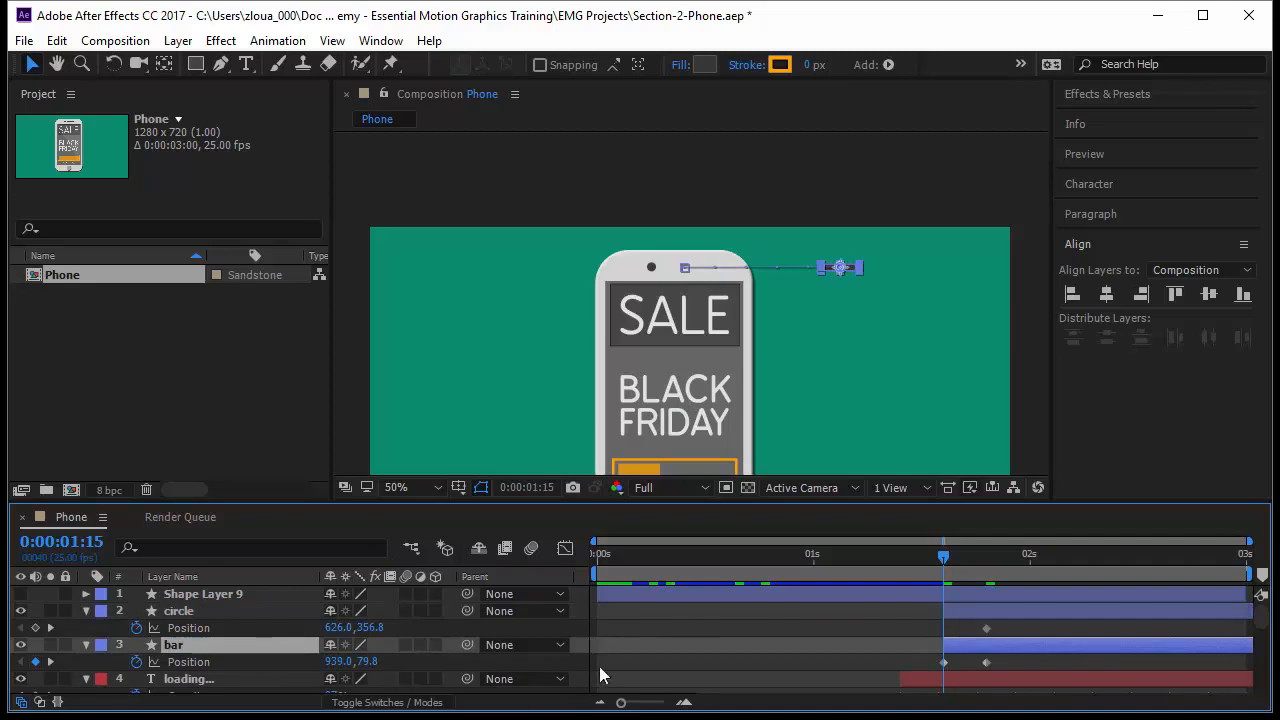
Step: Center the circle layer's anchor point at 0:00:01:20, and at 0:00:01:15 move the circle horizontally off the phone to x 261
{"action": "left_click_drag", "start_coordinate": [948, 556], "coordinate": [986, 590]}
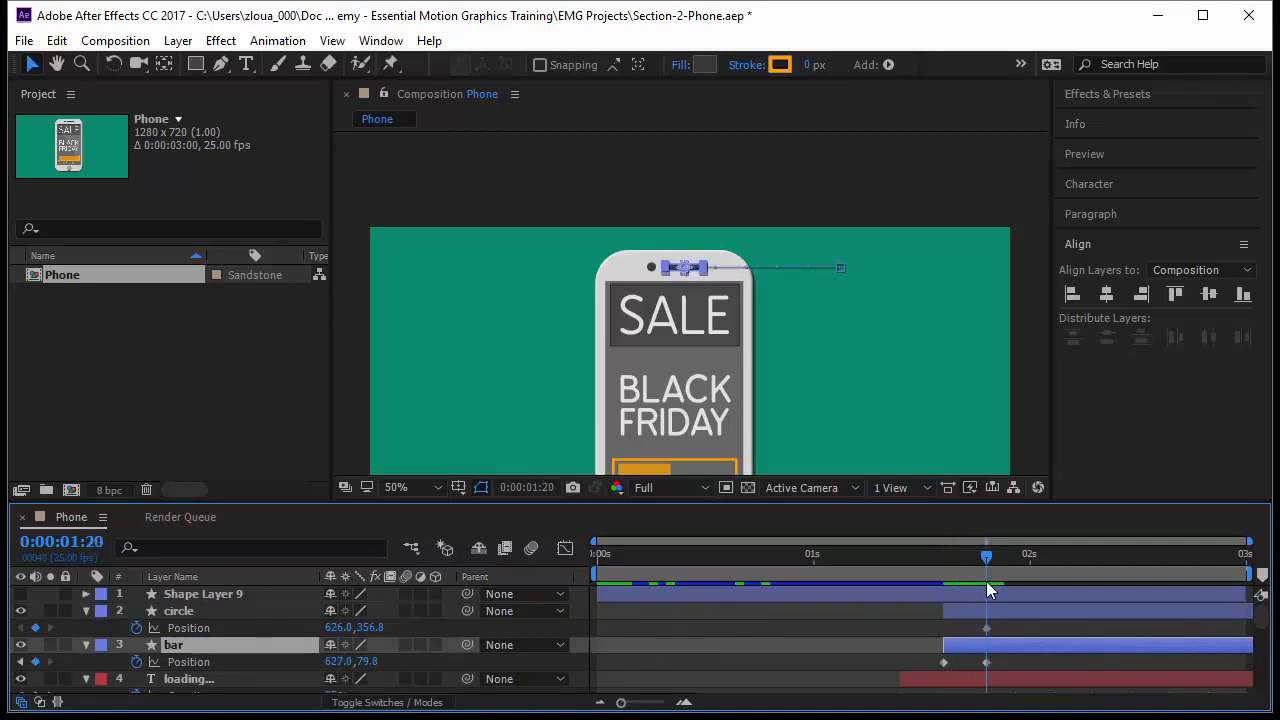
{"action": "left_click", "coordinate": [222, 610]}
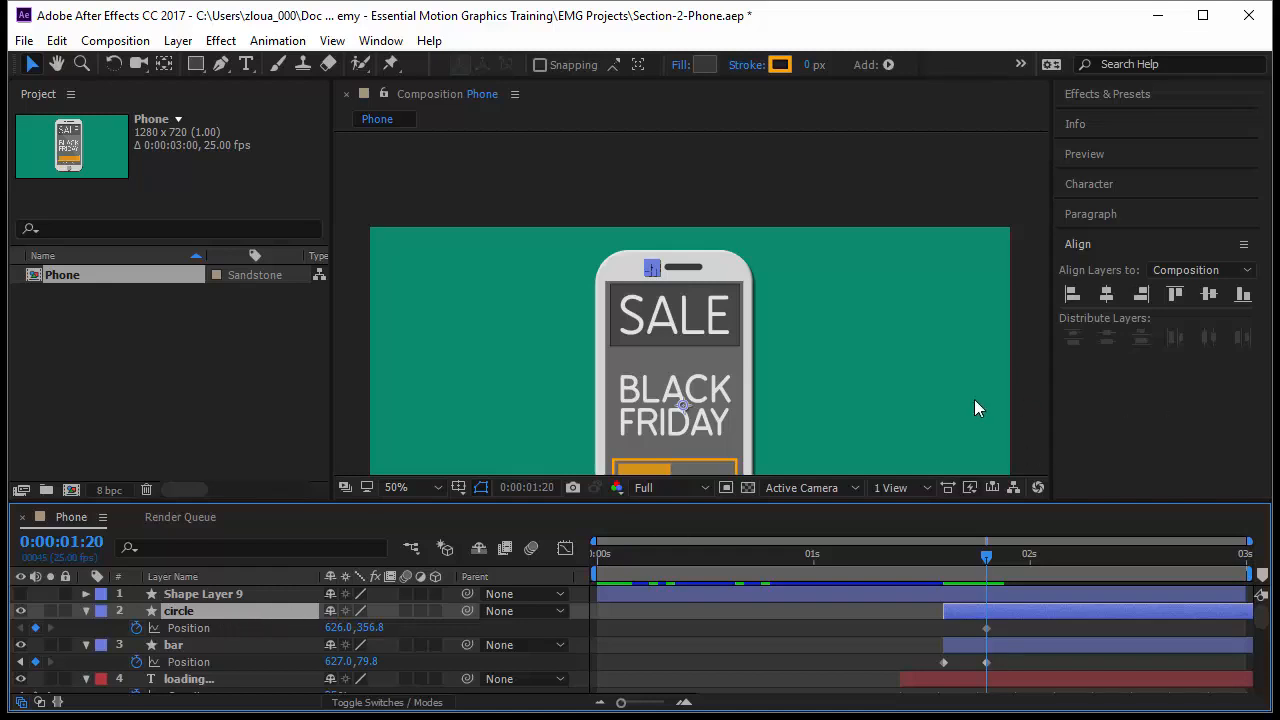
{"action": "key", "text": "ctrl+alt+Home"}
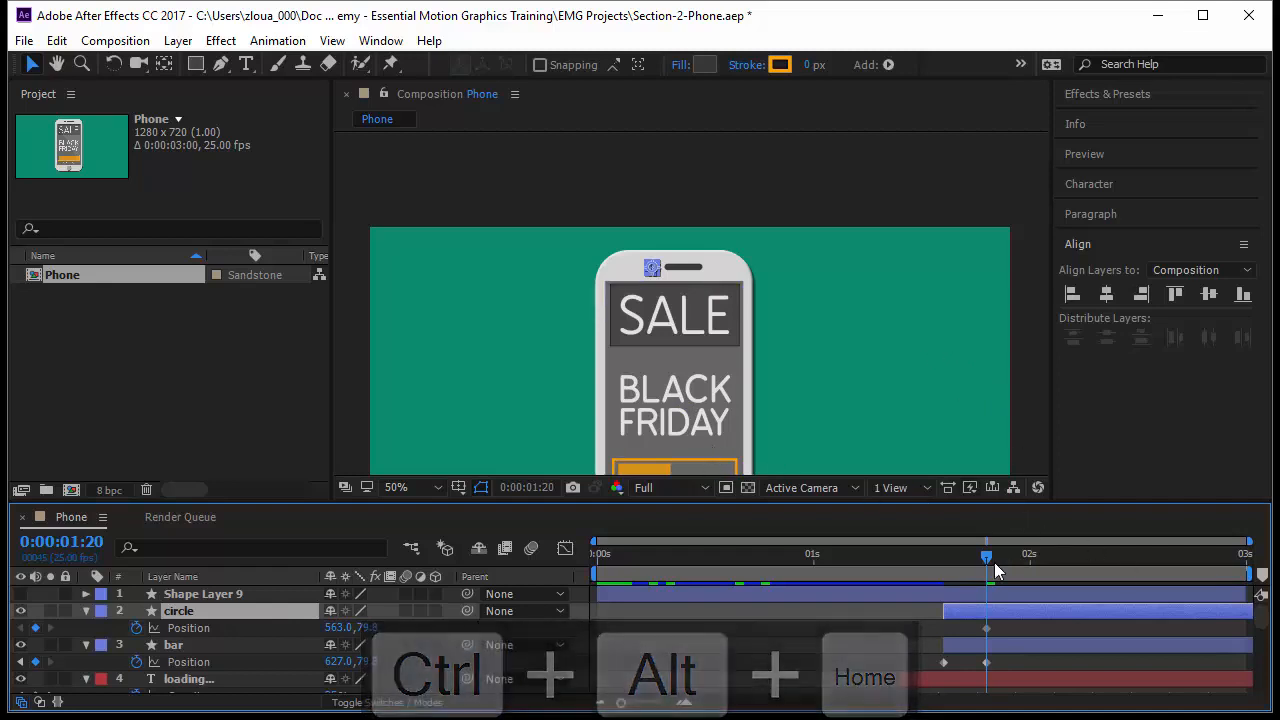
{"action": "left_click_drag", "start_coordinate": [989, 559], "coordinate": [948, 587]}
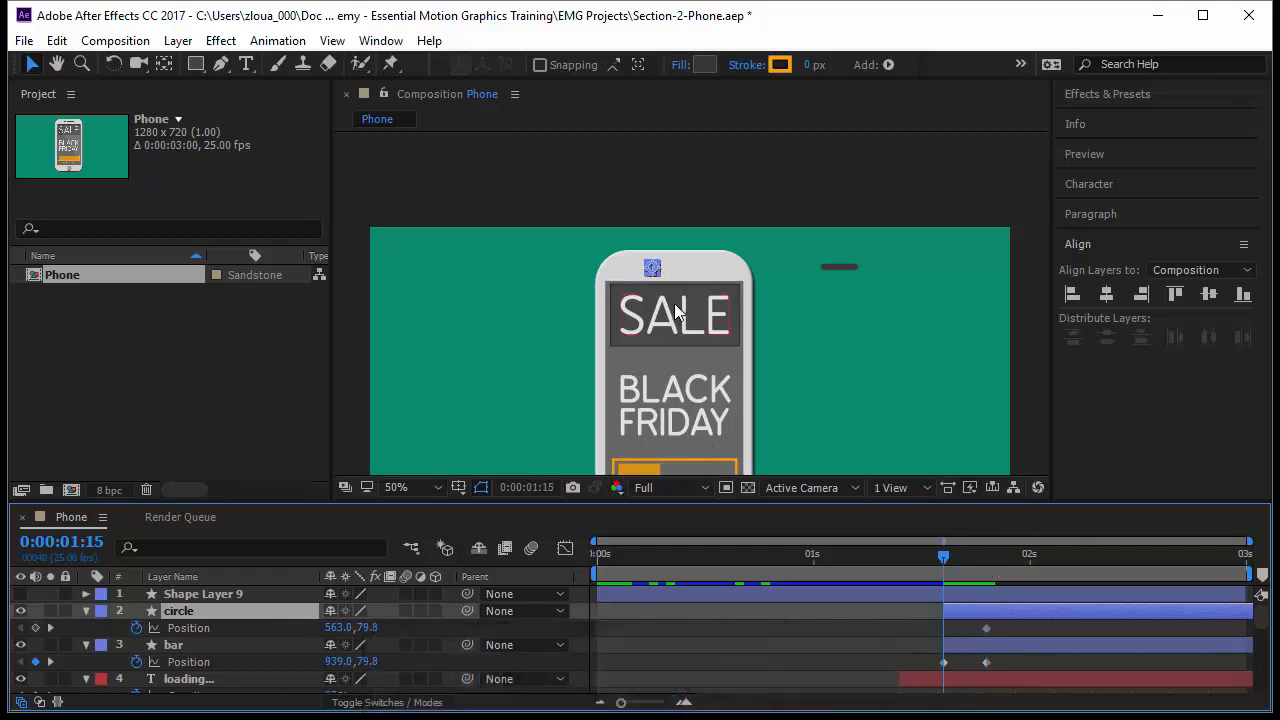
{"action": "left_click", "coordinate": [653, 265]}
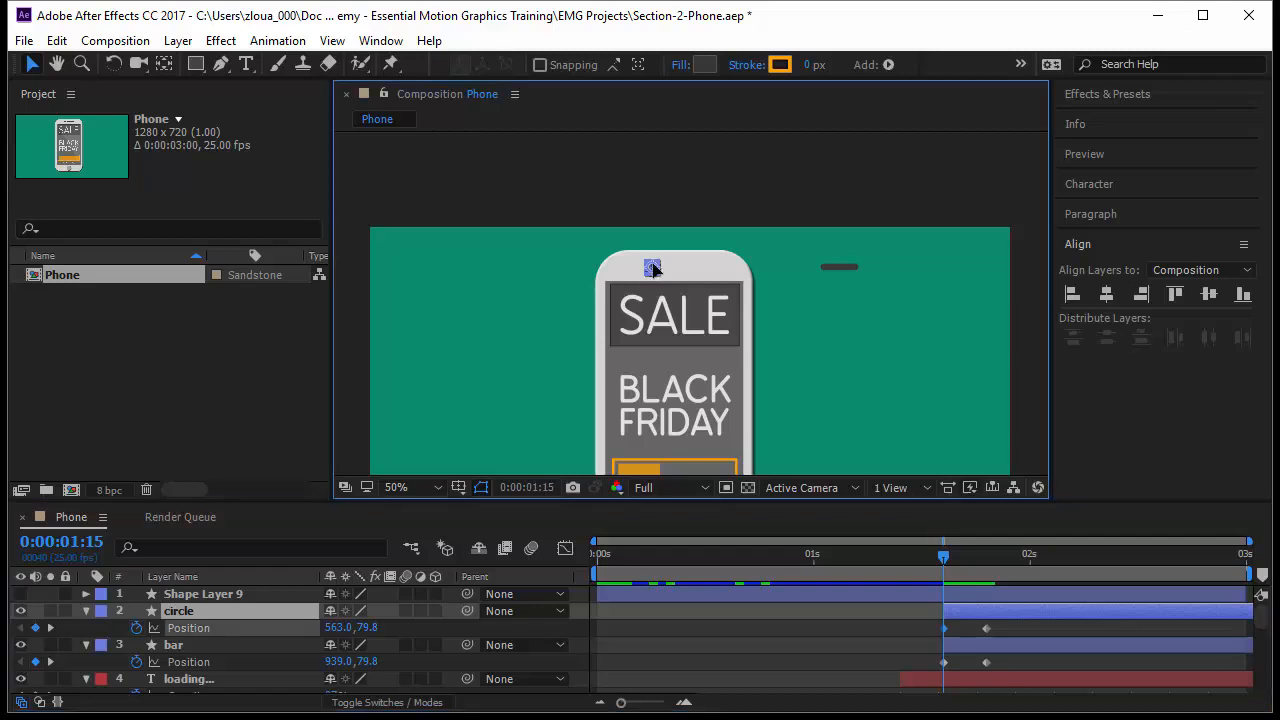
{"action": "left_click_drag", "start_coordinate": [649, 266], "coordinate": [591, 267]}
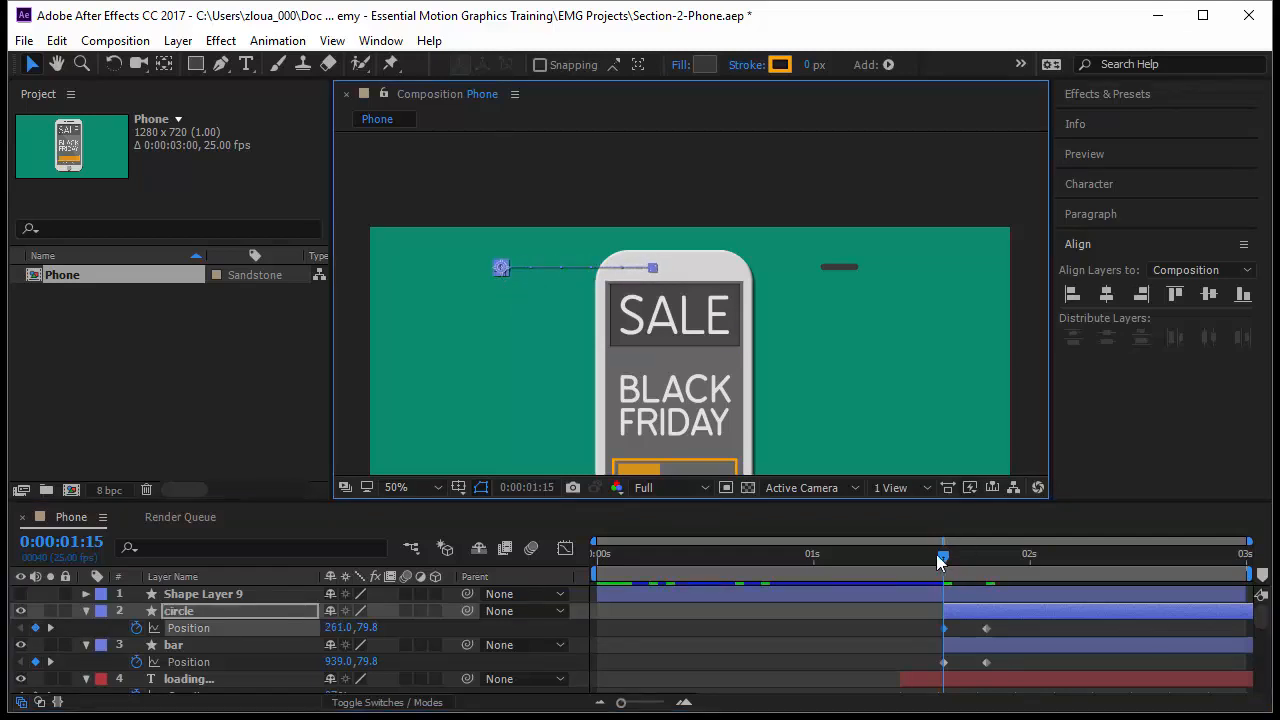
Step: At 0:00:01:15, add Opacity keyframes of 0% to the circle and bar layers together
{"action": "mouse_move", "coordinate": [949, 559]}
{"action": "left_mouse_down"}
{"action": "mouse_move", "coordinate": [910, 576]}
{"action": "mouse_move", "coordinate": [961, 580]}
{"action": "left_mouse_up"}
{"action": "key", "text": "j"}
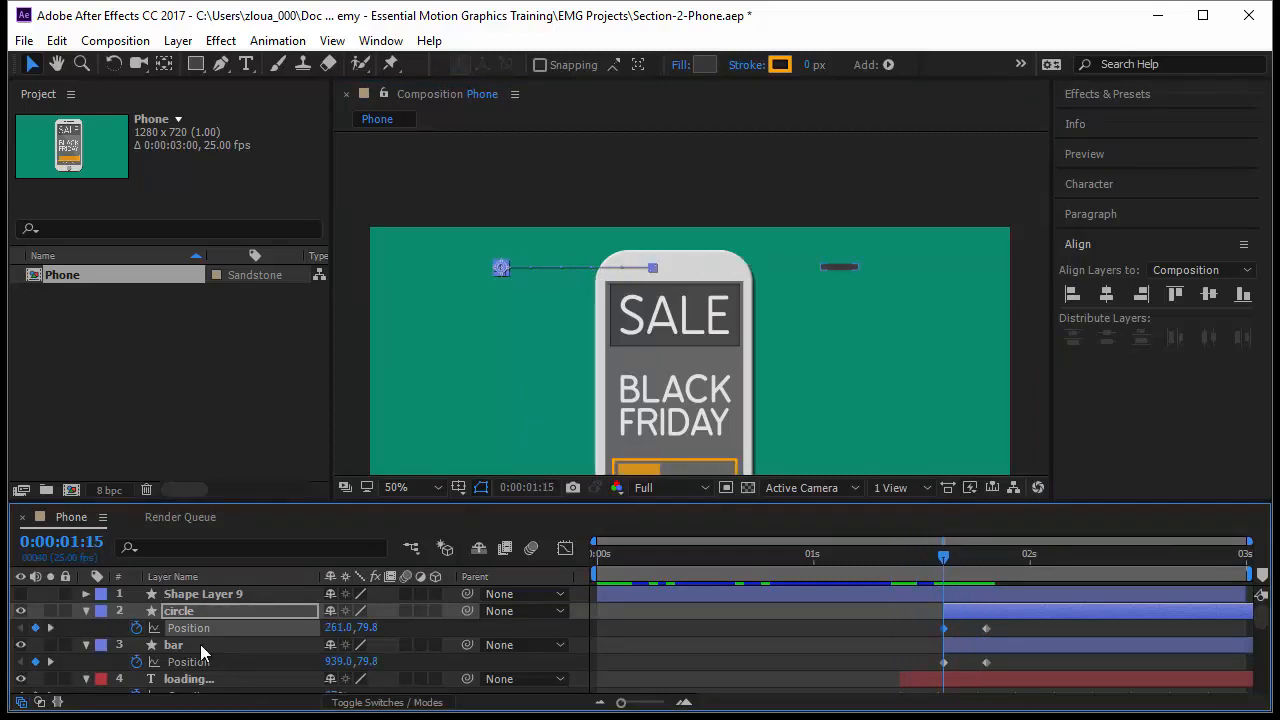
{"action": "left_click", "coordinate": [200, 644], "text": "shift"}
{"action": "key", "text": "shift+t"}
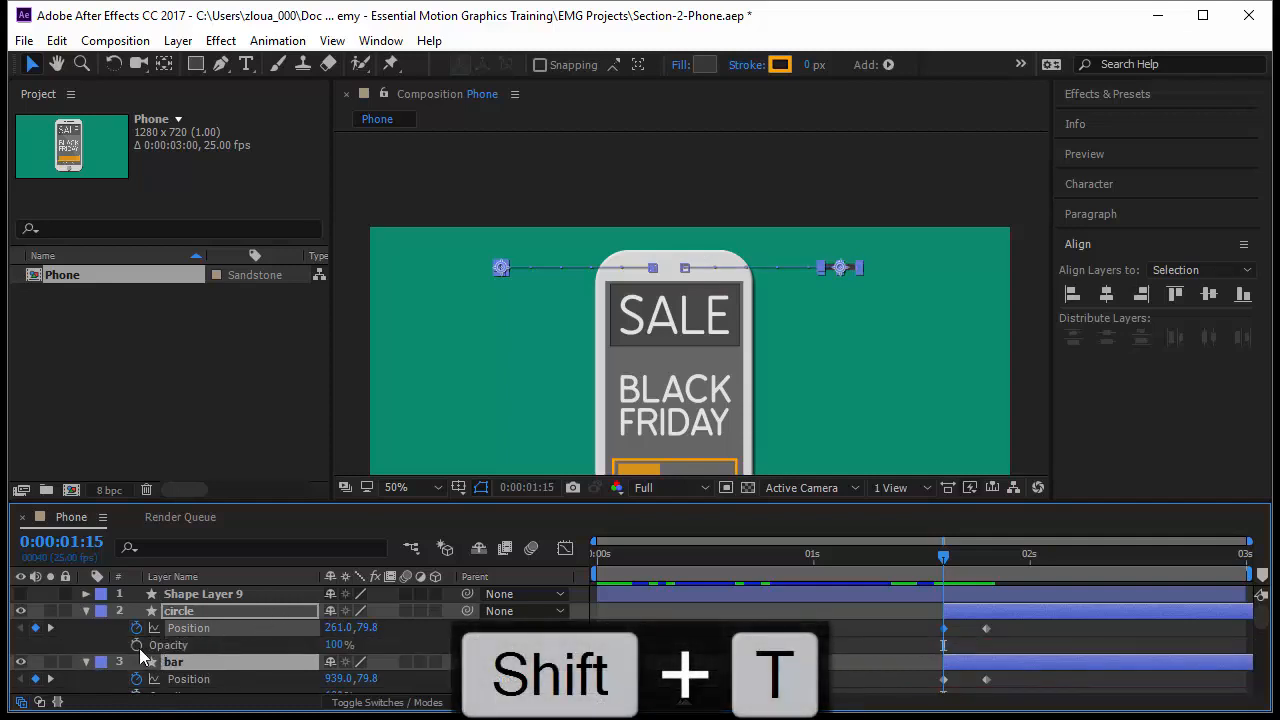
{"action": "left_click", "coordinate": [136, 644]}
{"action": "left_click", "coordinate": [340, 644]}
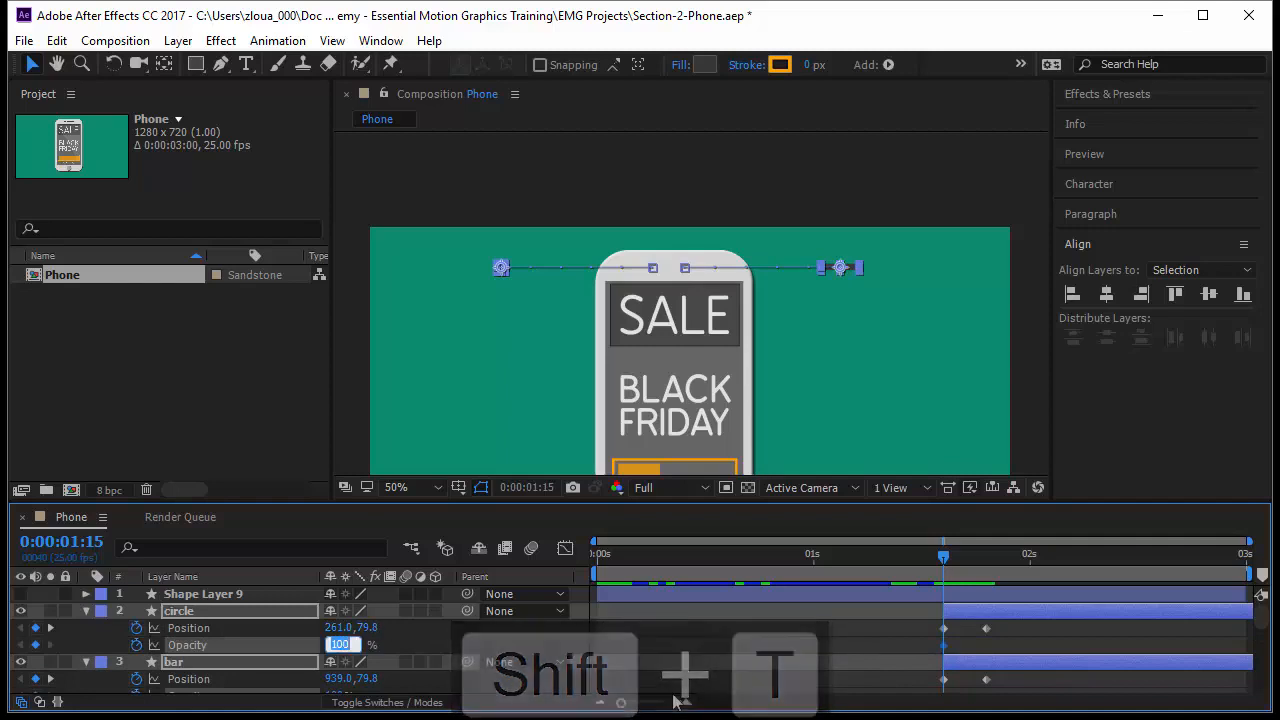
{"action": "type", "text": "0"}
{"action": "key", "text": "Return"}
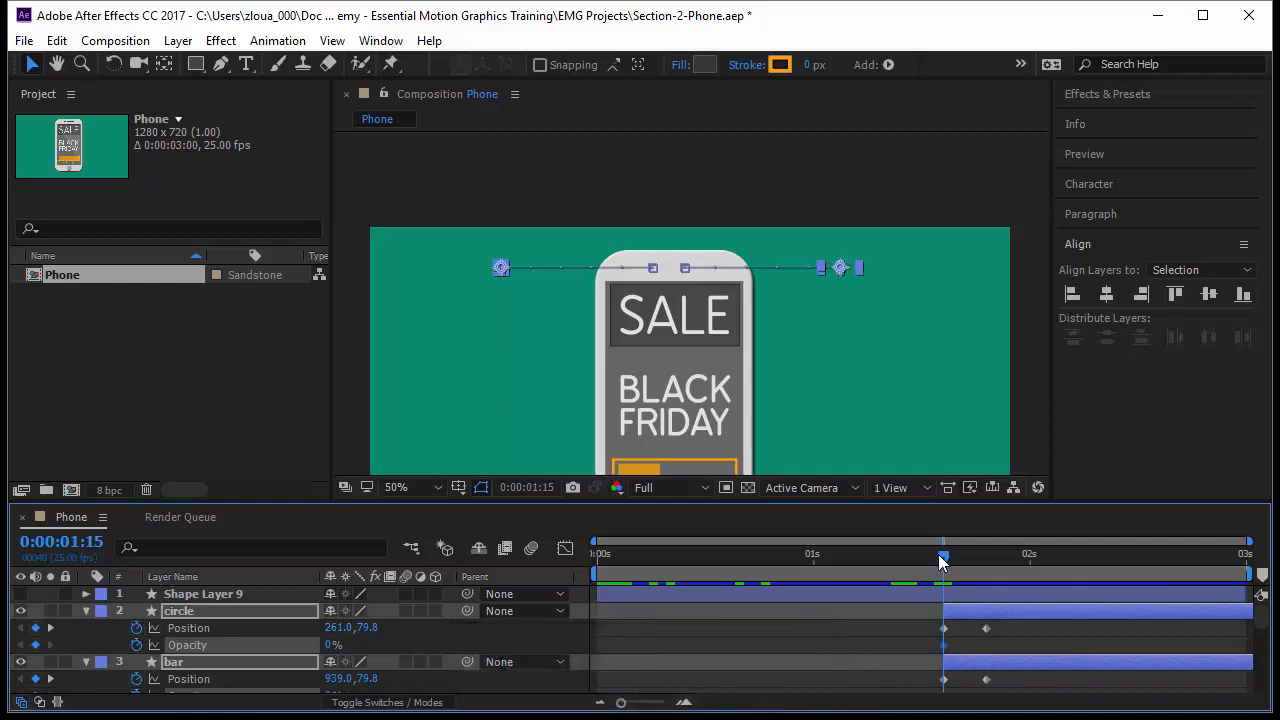
Step: At 0:00:01:20, set the opacity of the circle and bar layers to 100%
{"action": "left_click_drag", "start_coordinate": [938, 554], "coordinate": [982, 570]}
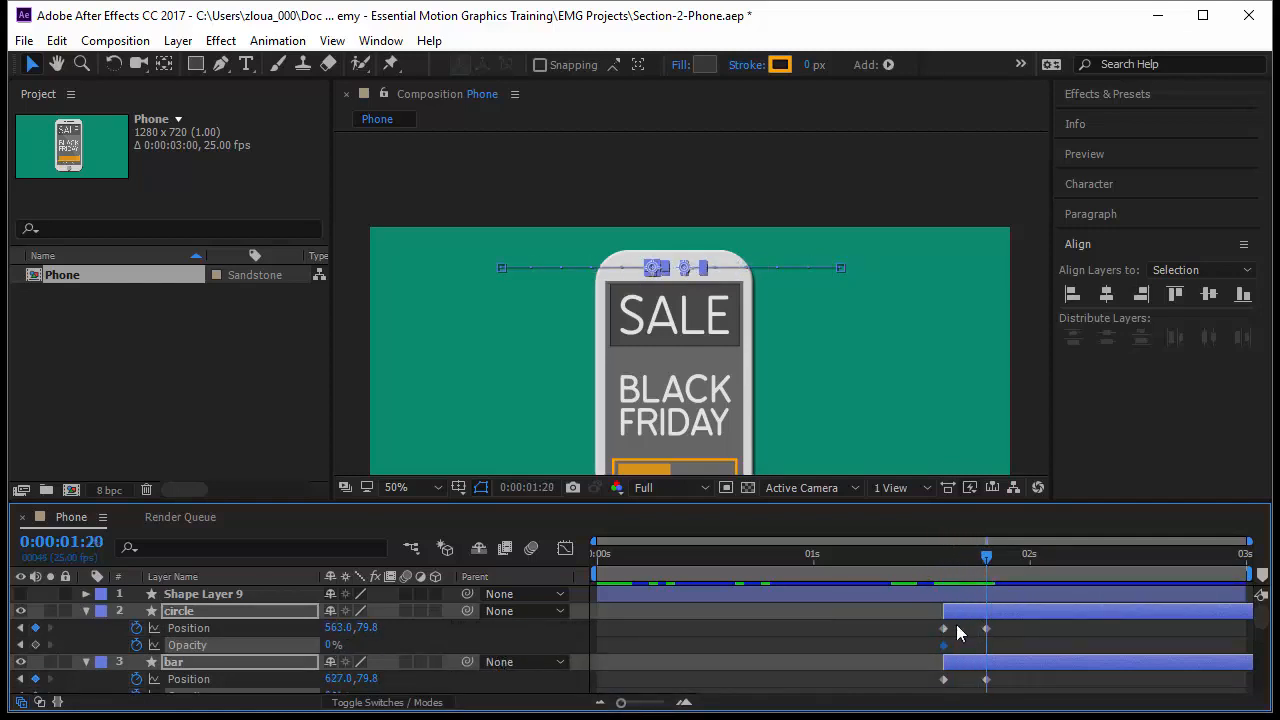
{"action": "left_click_drag", "start_coordinate": [331, 648], "coordinate": [486, 648]}
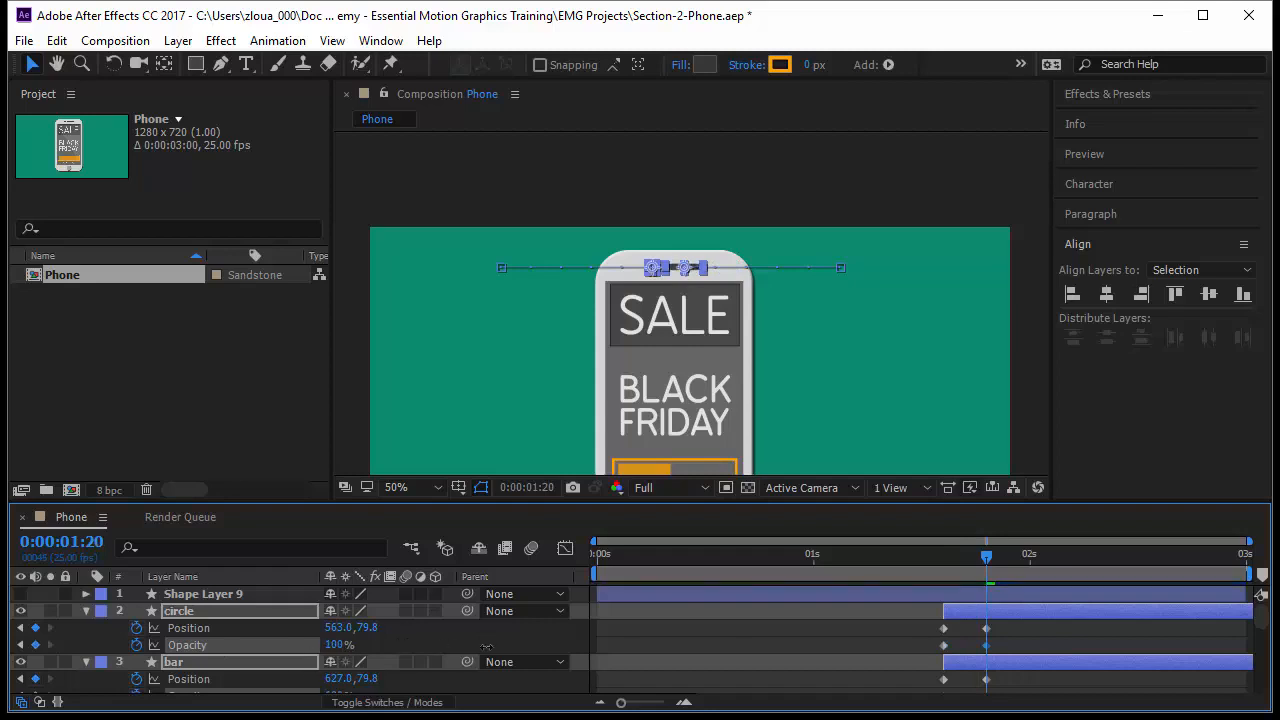
{"action": "left_click_drag", "start_coordinate": [987, 558], "coordinate": [1003, 605]}
{"action": "left_click", "coordinate": [881, 640]}
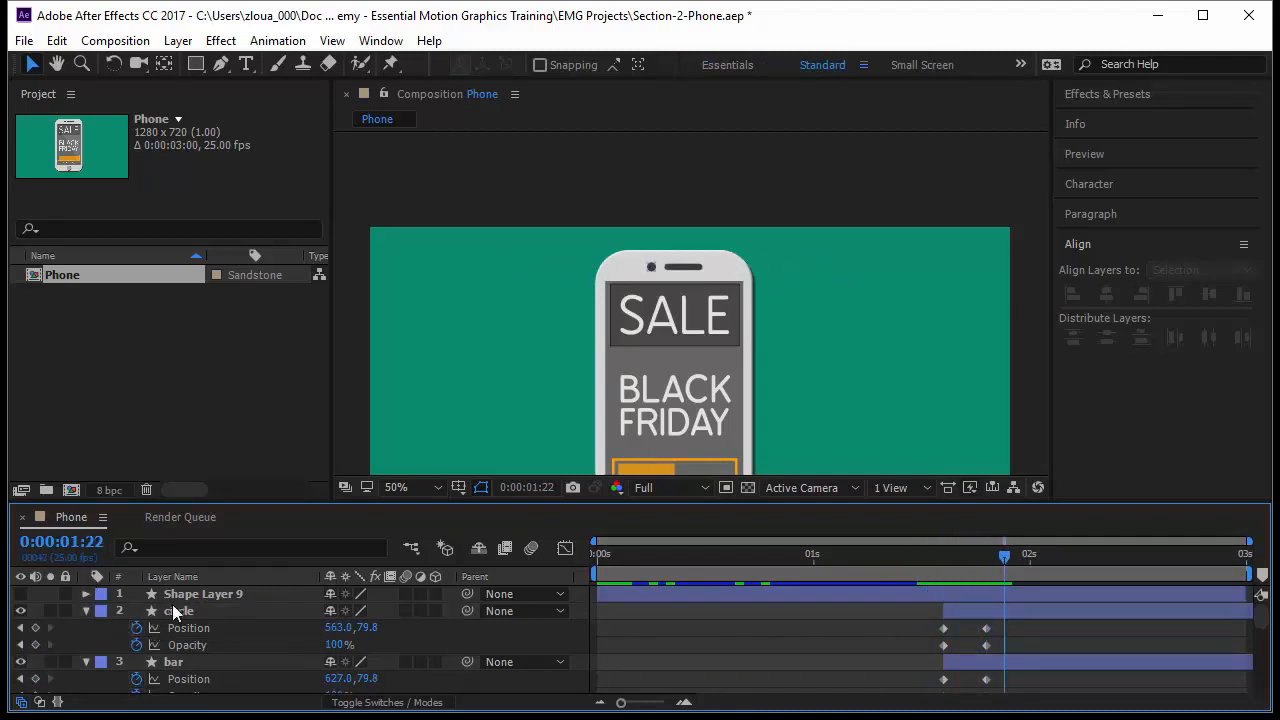
Step: Make Shape Layer 9 visible, show its Opacity property, and rename the layer as Glare
{"action": "left_click", "coordinate": [129, 598]}
{"action": "left_click", "coordinate": [20, 595]}
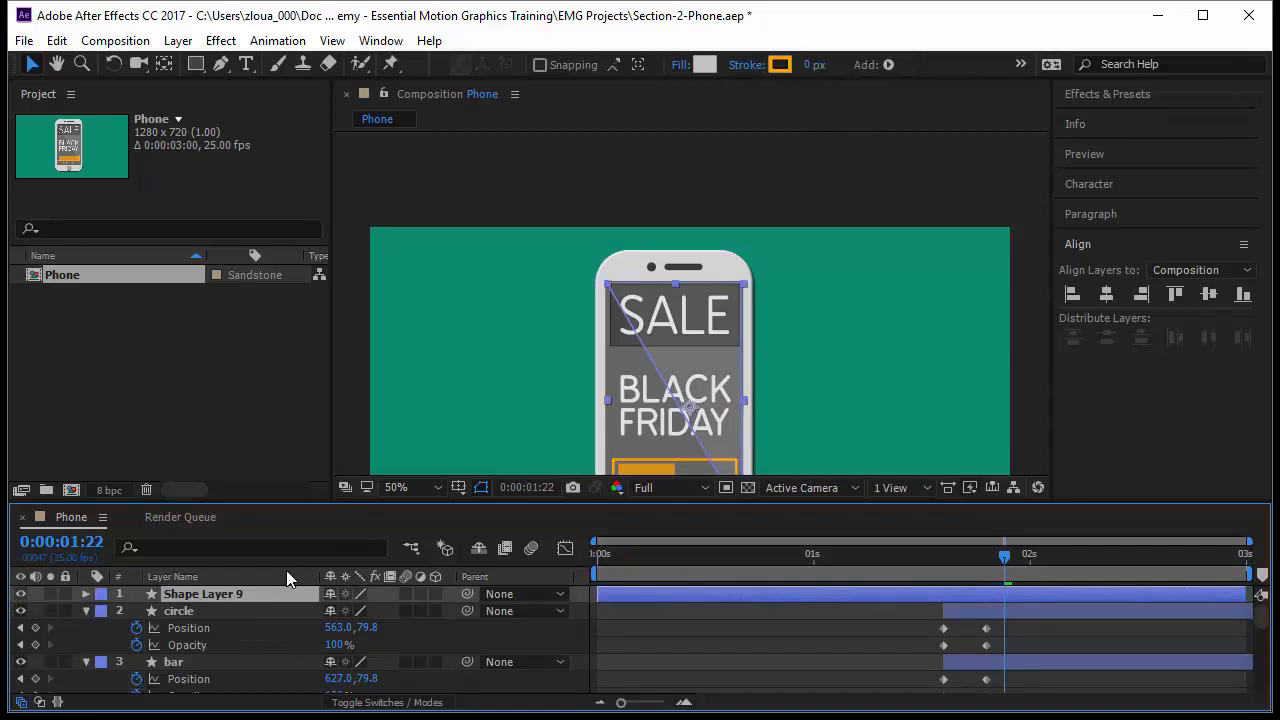
{"action": "key", "text": "t"}
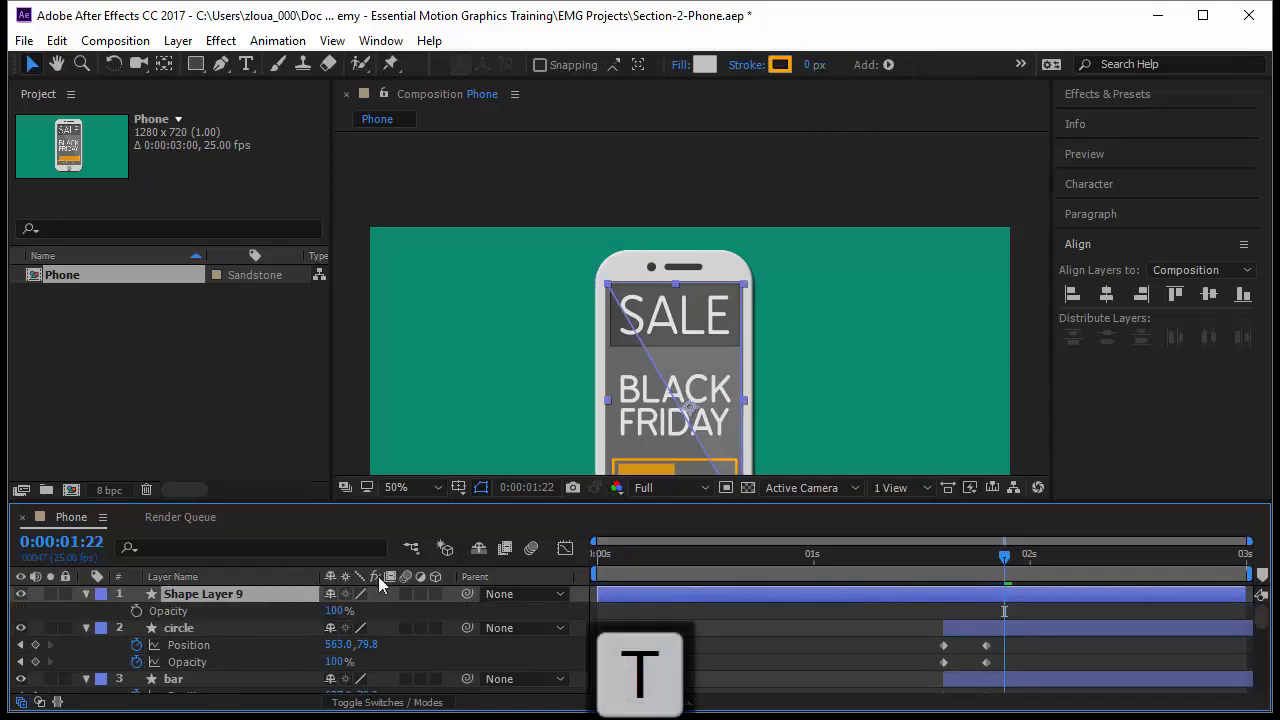
{"action": "key", "text": "Return"}
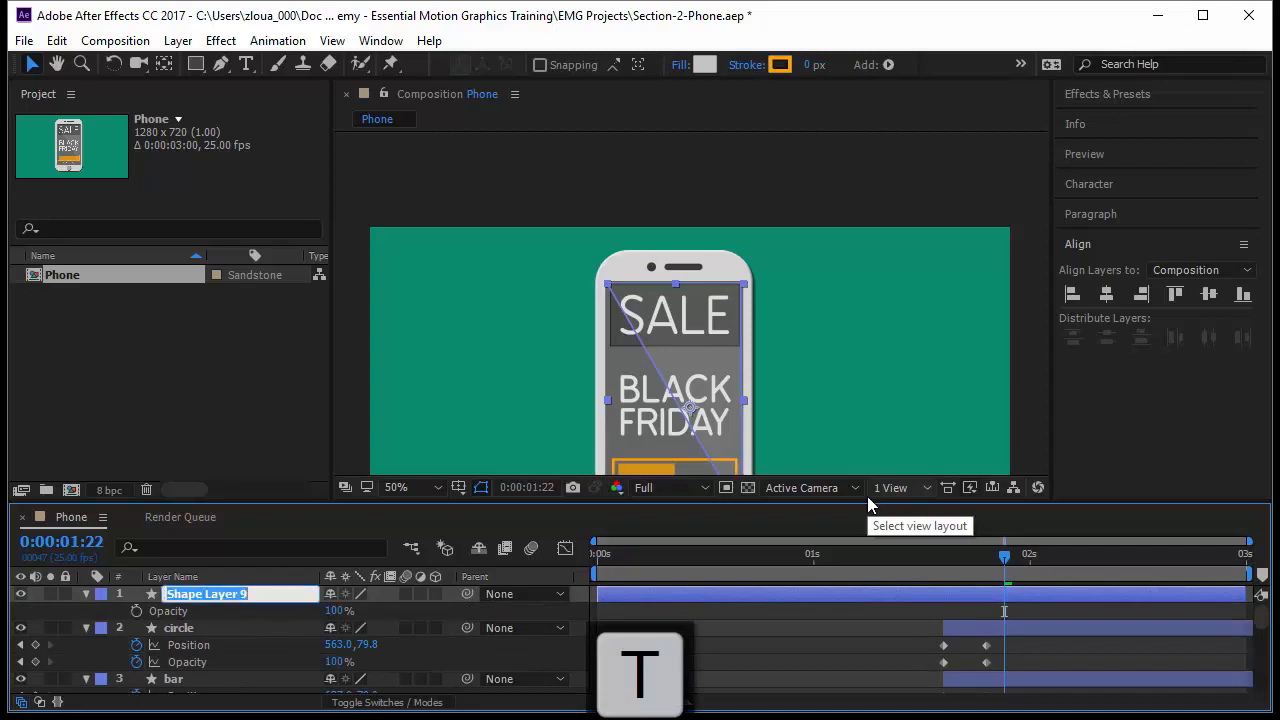
{"action": "type", "text": "Glare"}
Step: Shift the Glare layer to start at 0:00:01:15 and add Opacity keyframes at 0:00:01:15 and 0:00:01:20
{"action": "left_click_drag", "start_coordinate": [752, 595], "coordinate": [1098, 603]}
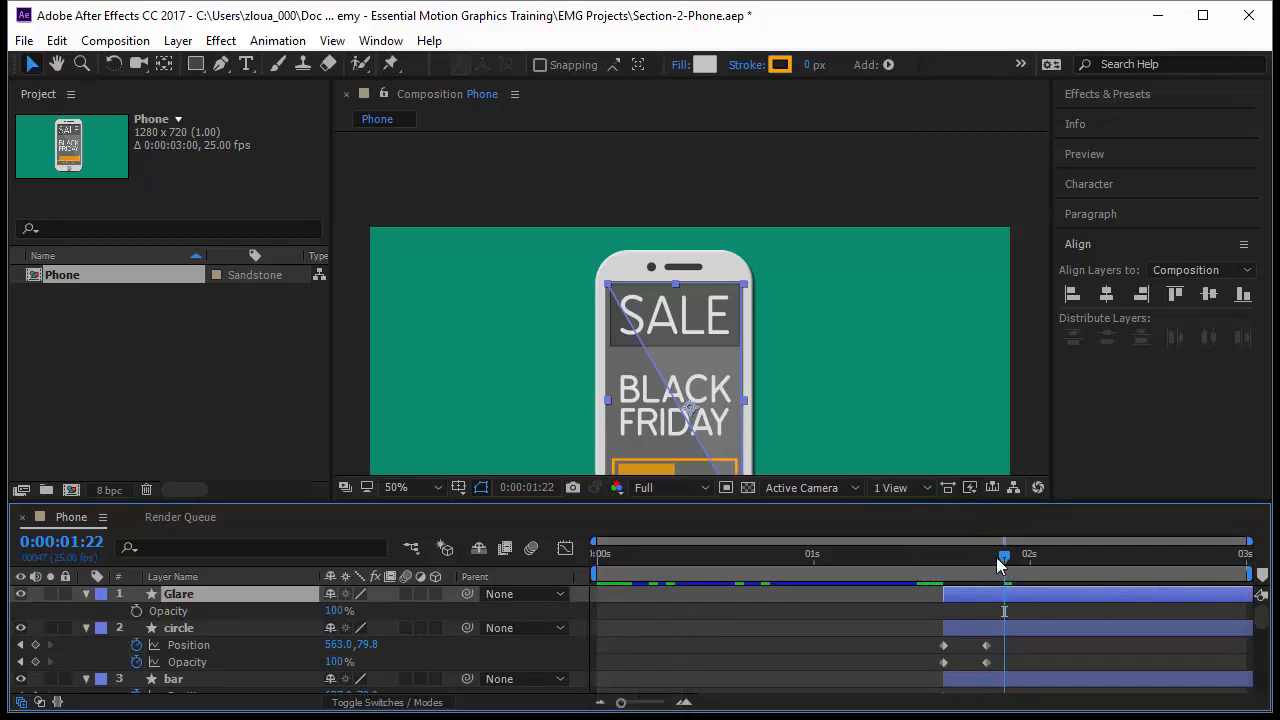
{"action": "left_click_drag", "start_coordinate": [1004, 557], "coordinate": [948, 588]}
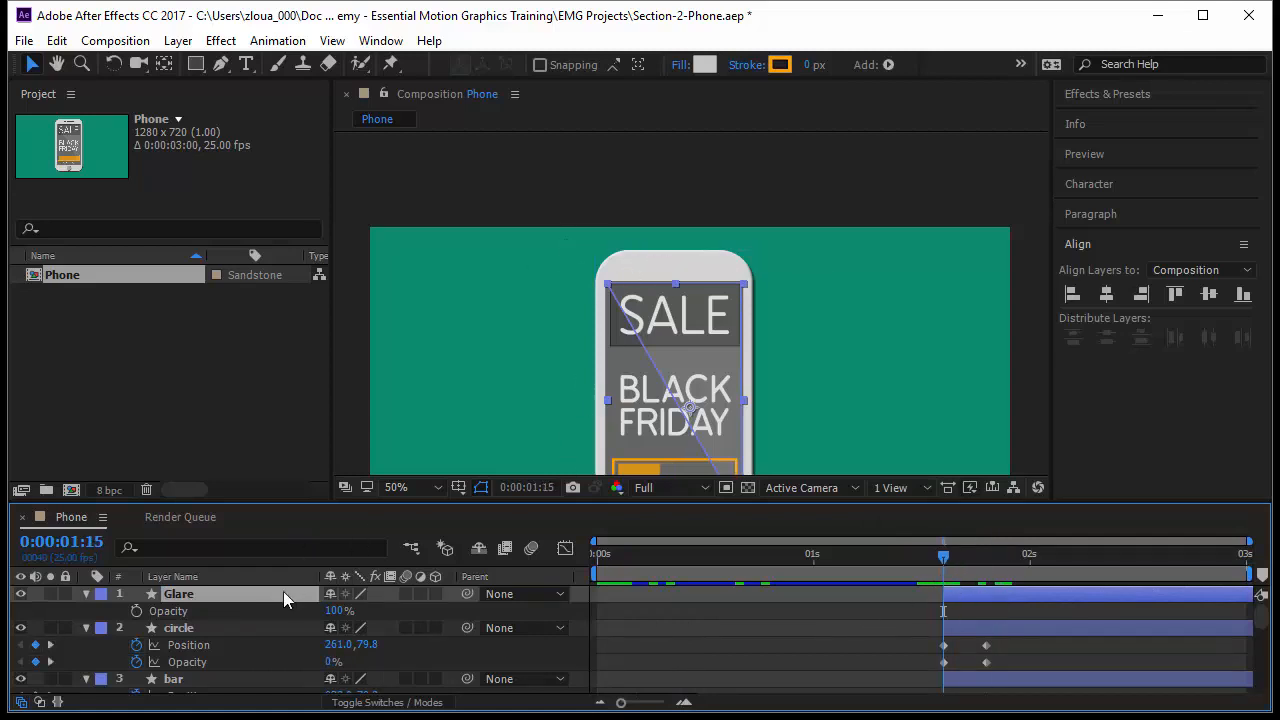
{"action": "left_click", "coordinate": [137, 610]}
{"action": "left_click_drag", "start_coordinate": [945, 558], "coordinate": [985, 573]}
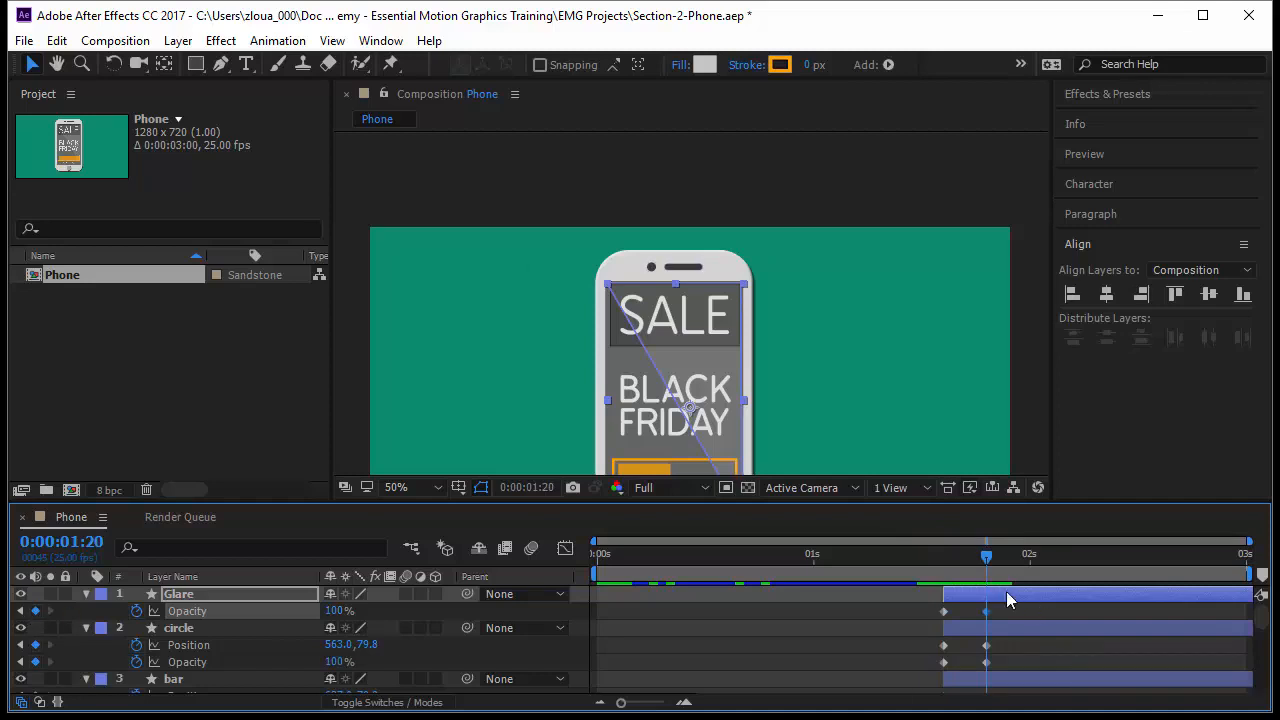
Step: Set the Glare layer's opacity to 0% at 0:00:01:15
{"action": "left_click_drag", "start_coordinate": [987, 561], "coordinate": [944, 575]}
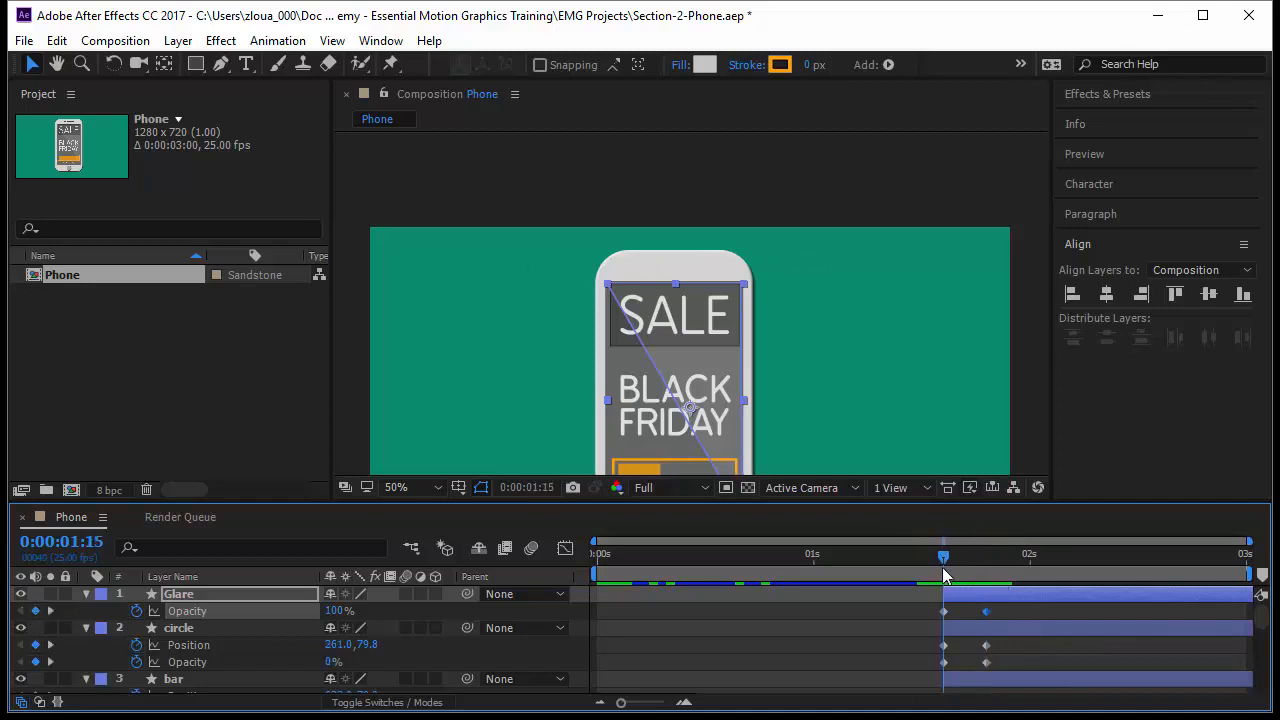
{"action": "left_click", "coordinate": [334, 611]}
{"action": "type", "text": "0"}
{"action": "key", "text": "Return"}
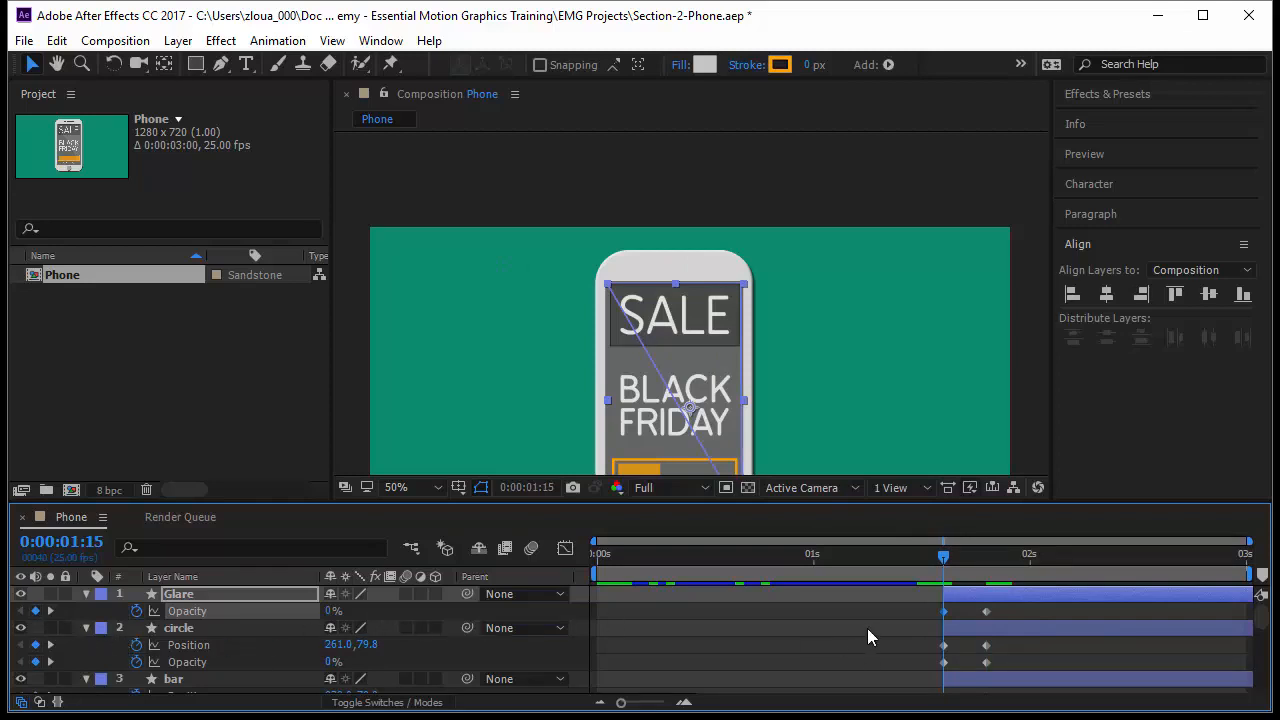
Step: Fit the whole composition in the viewer and preview the phone animation from the start
{"action": "left_click", "coordinate": [411, 489]}
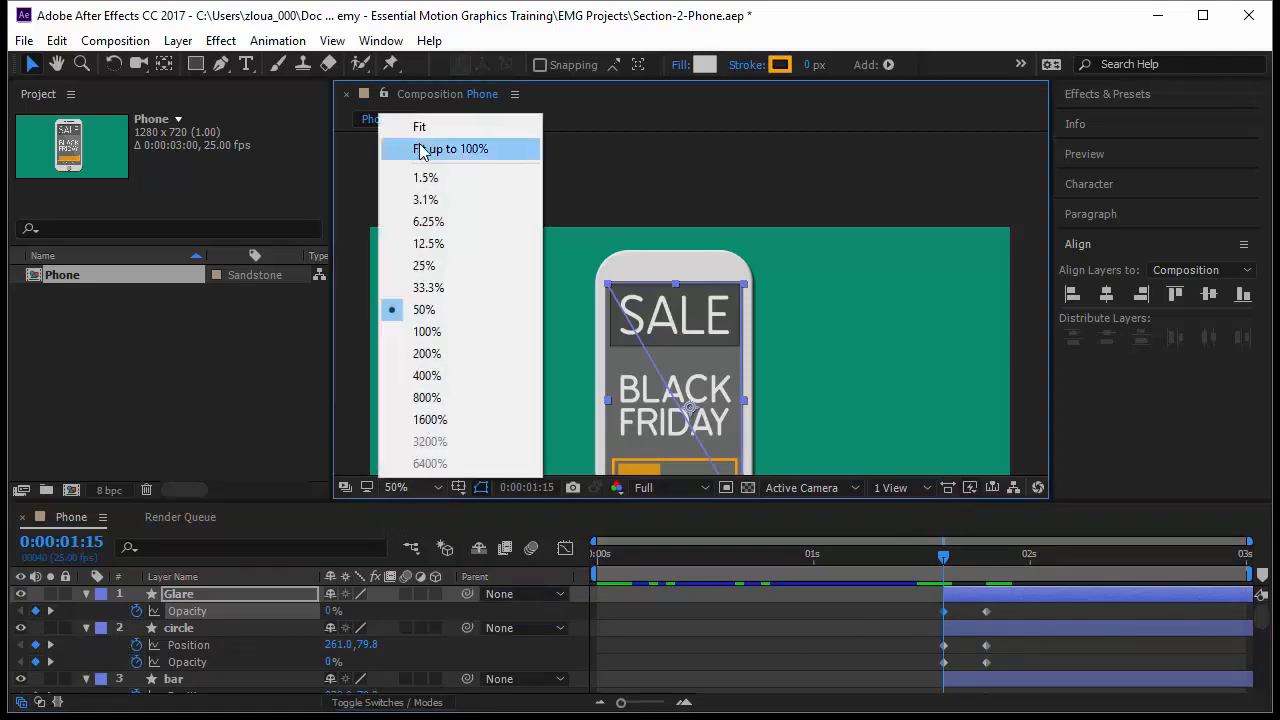
{"action": "left_click", "coordinate": [430, 147]}
{"action": "left_click_drag", "start_coordinate": [950, 563], "coordinate": [449, 620]}
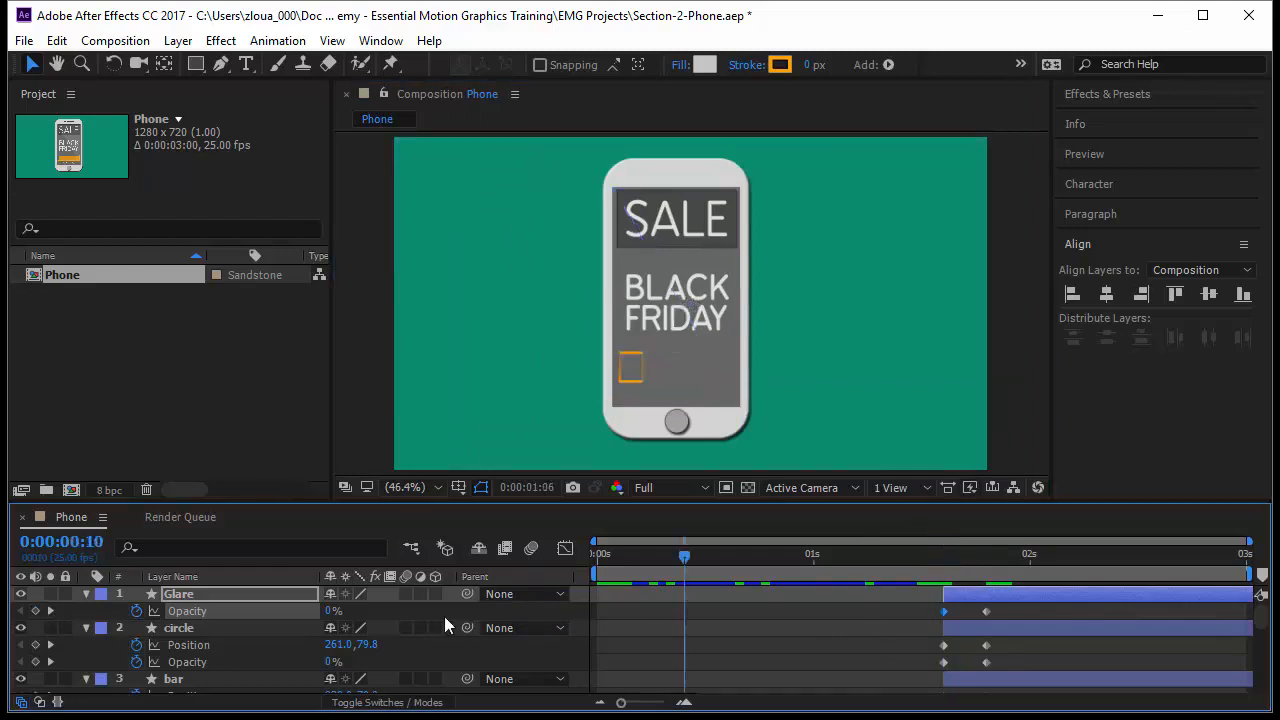
{"action": "left_click", "coordinate": [1022, 418]}
{"action": "key", "text": "space"}
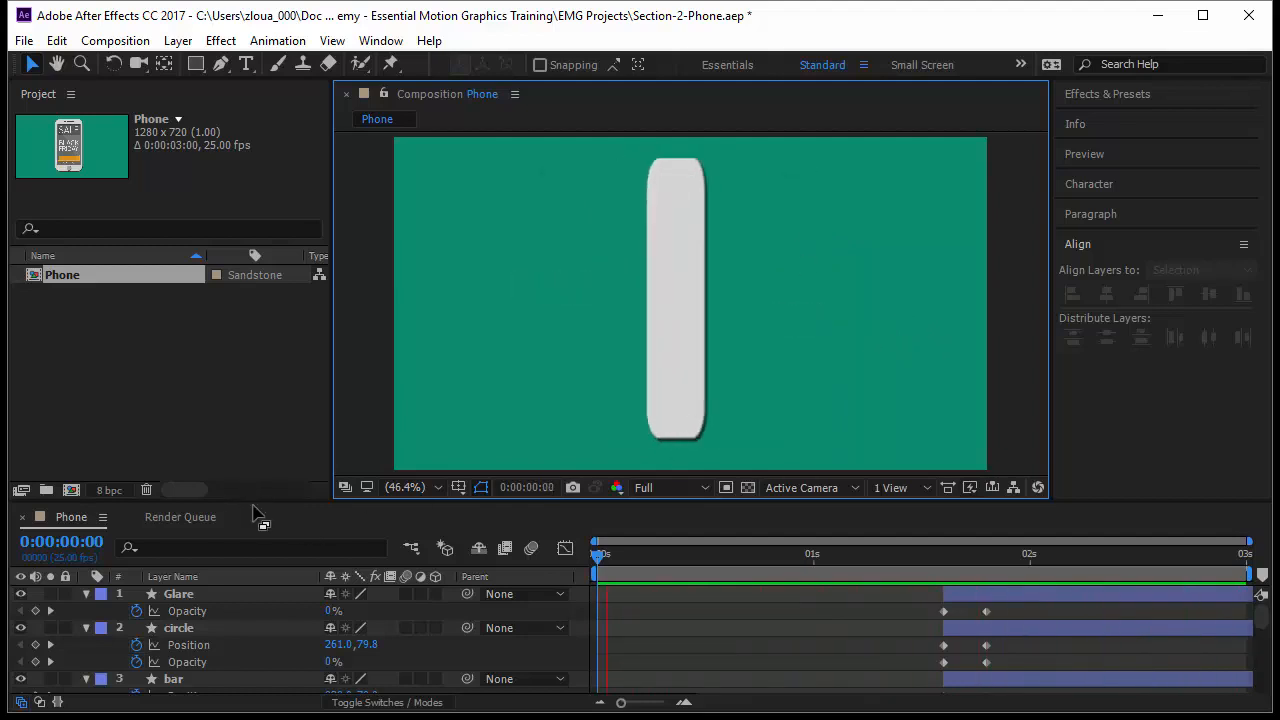
Step: Collapse the properties of all layers and enable motion blur for every layer and for the Phone composition
{"action": "left_click_drag", "start_coordinate": [258, 505], "coordinate": [268, 440]}
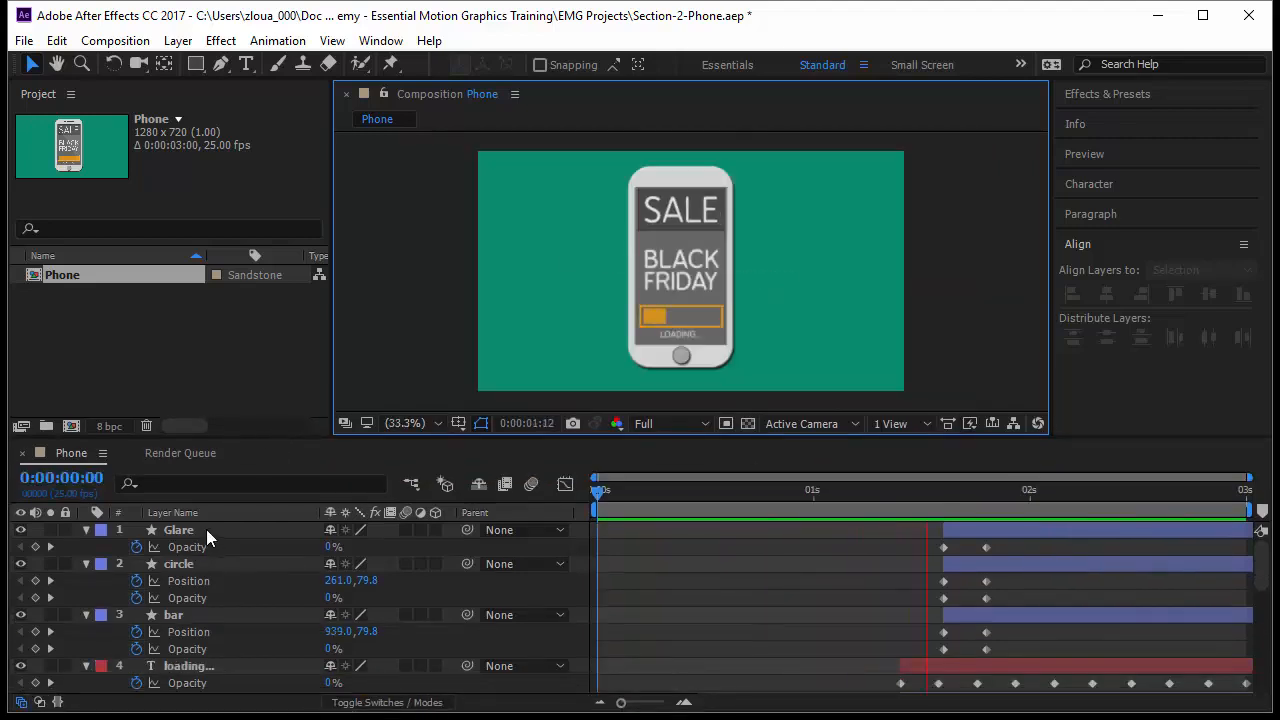
{"action": "left_click", "coordinate": [207, 529]}
{"action": "key", "text": "ctrl+a"}
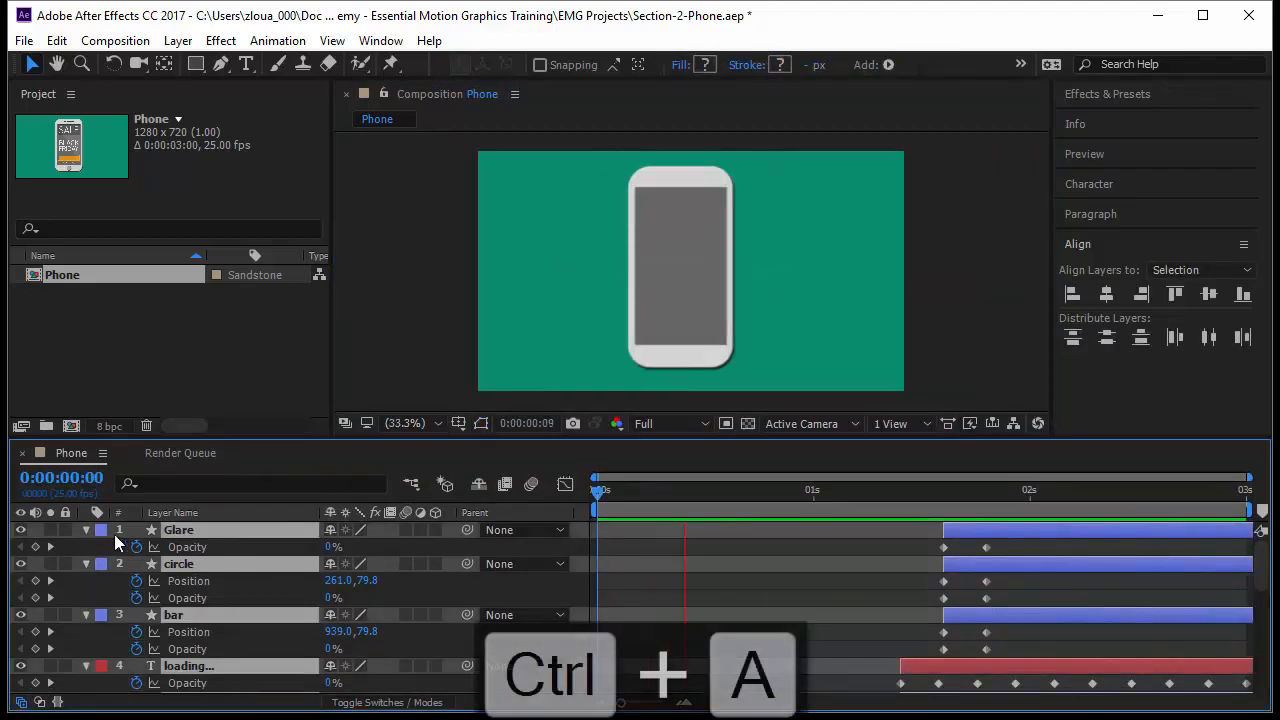
{"action": "left_click", "coordinate": [86, 530]}
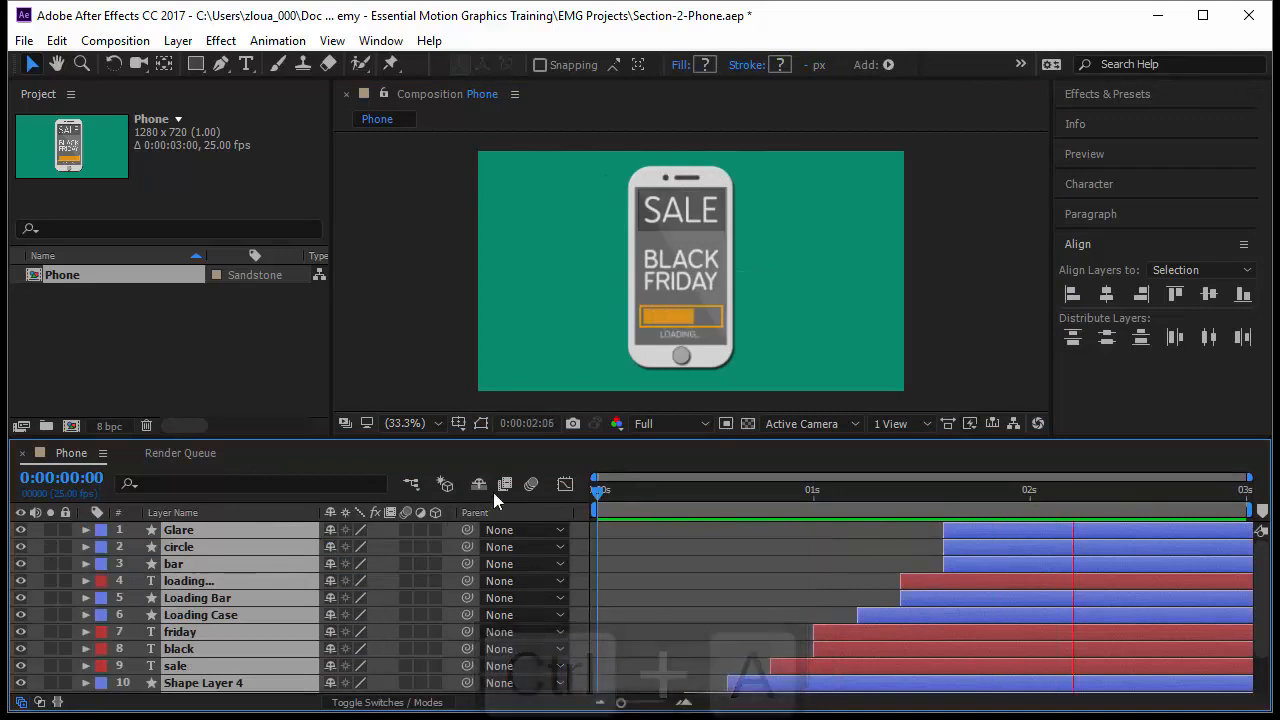
{"action": "left_click", "coordinate": [408, 533]}
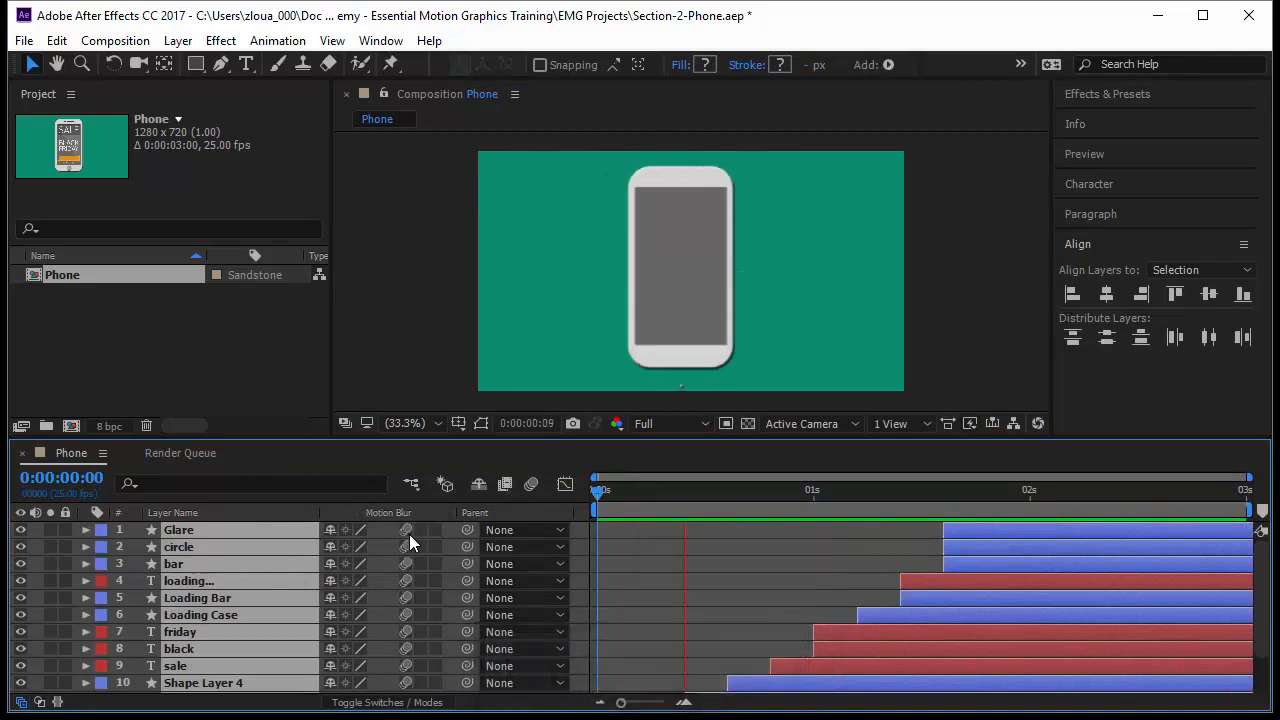
{"action": "left_click", "coordinate": [531, 484]}
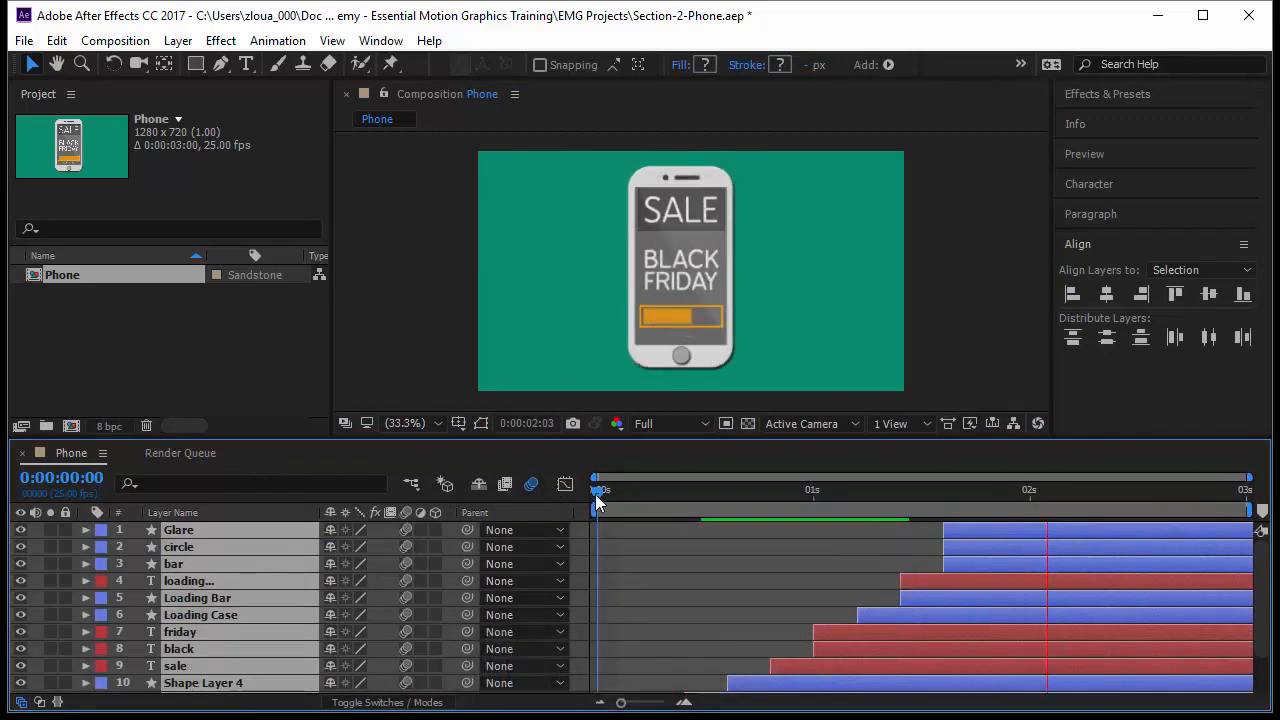
Step: Preview the phone animation with motion blur from the start and check its playback frame rate in the Info readout
{"action": "key", "text": "space"}
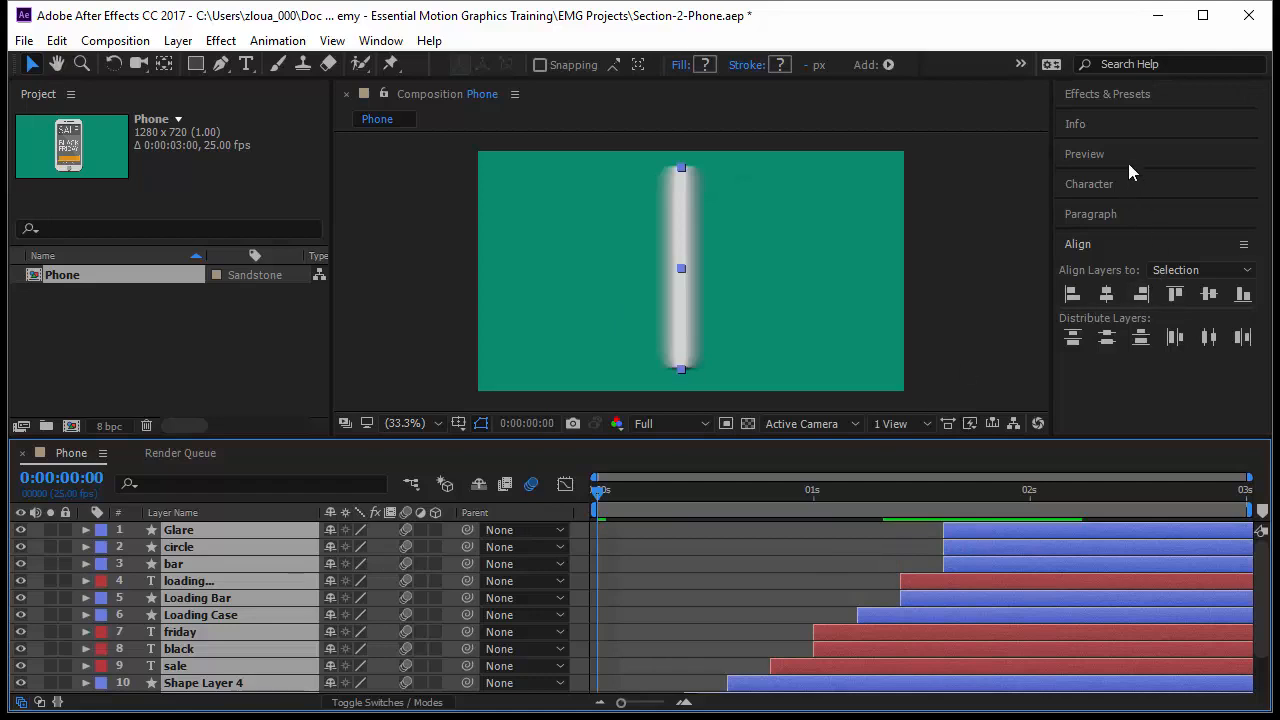
{"action": "left_click", "coordinate": [1128, 165]}
{"action": "left_click", "coordinate": [1147, 189]}
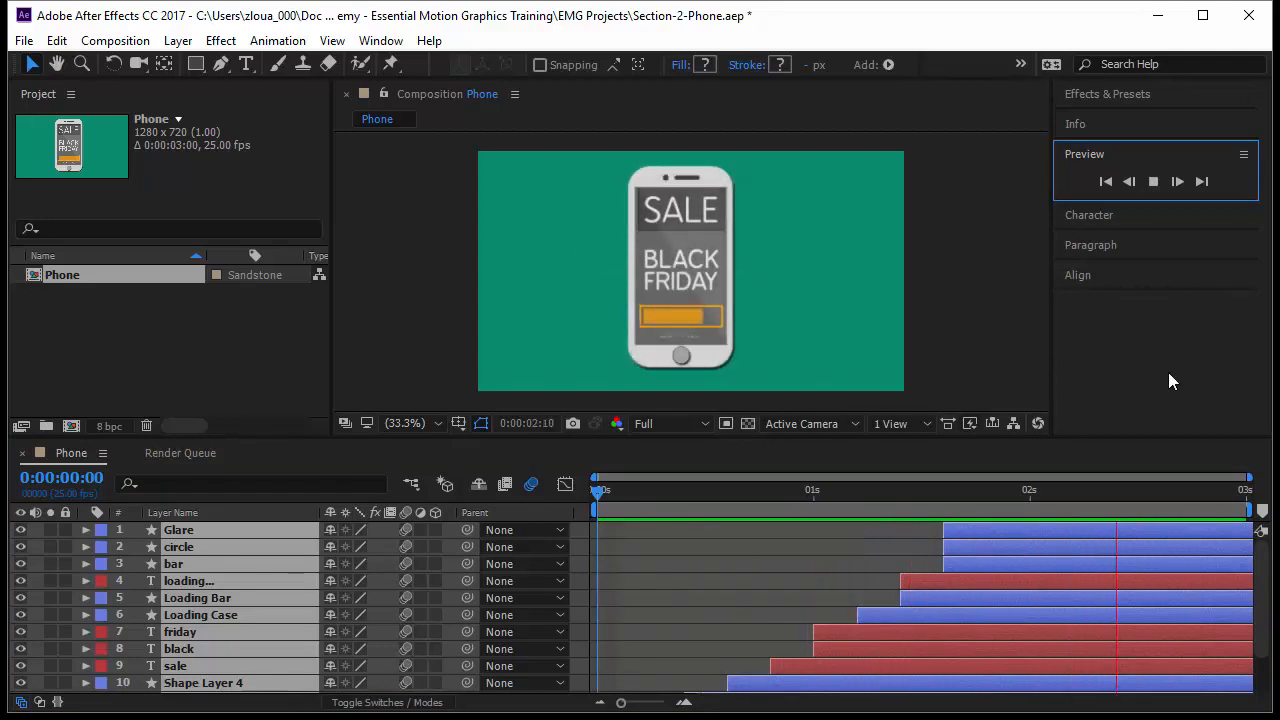
{"action": "left_click", "coordinate": [1120, 124]}
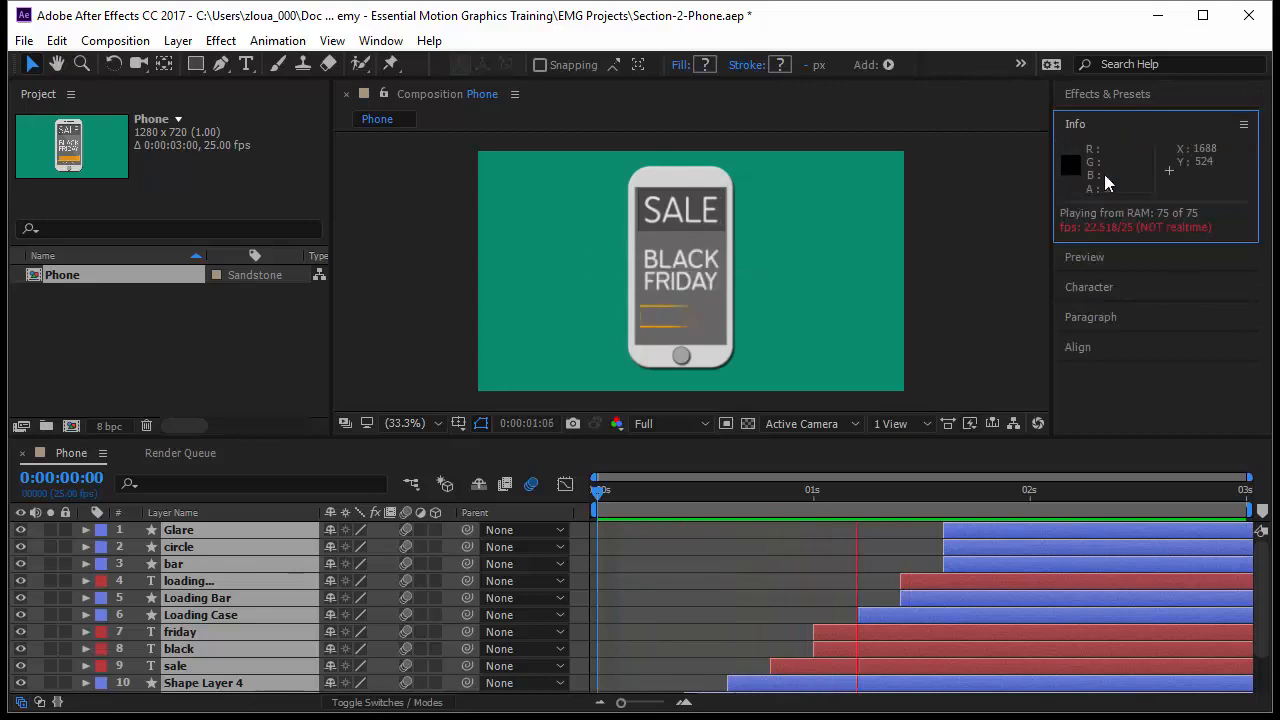